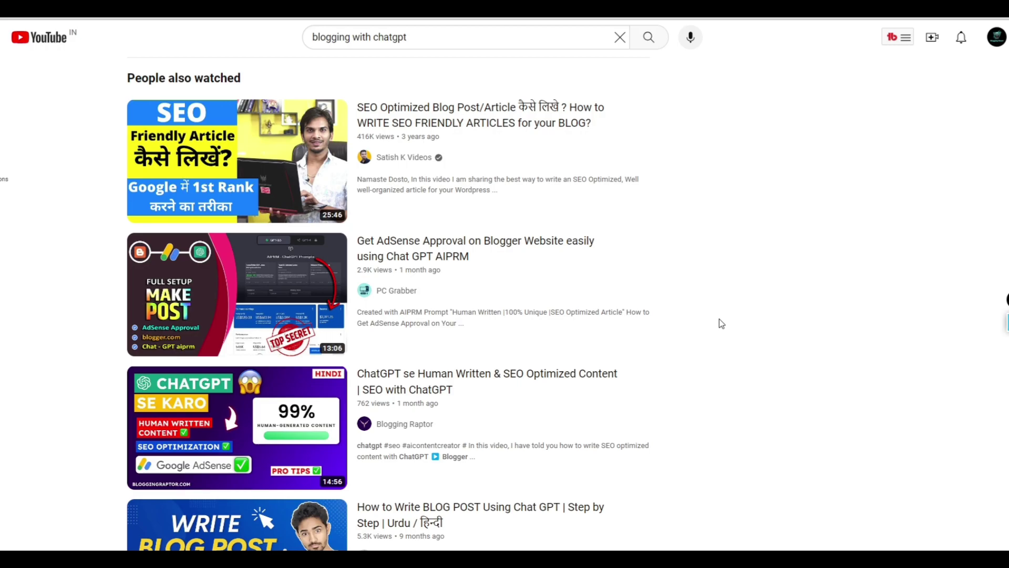
Open the Blogging Beast channel's video list and browse its uploads down to the Hindi Blogging Full Course.
scroll(721, 324, "up", 10)
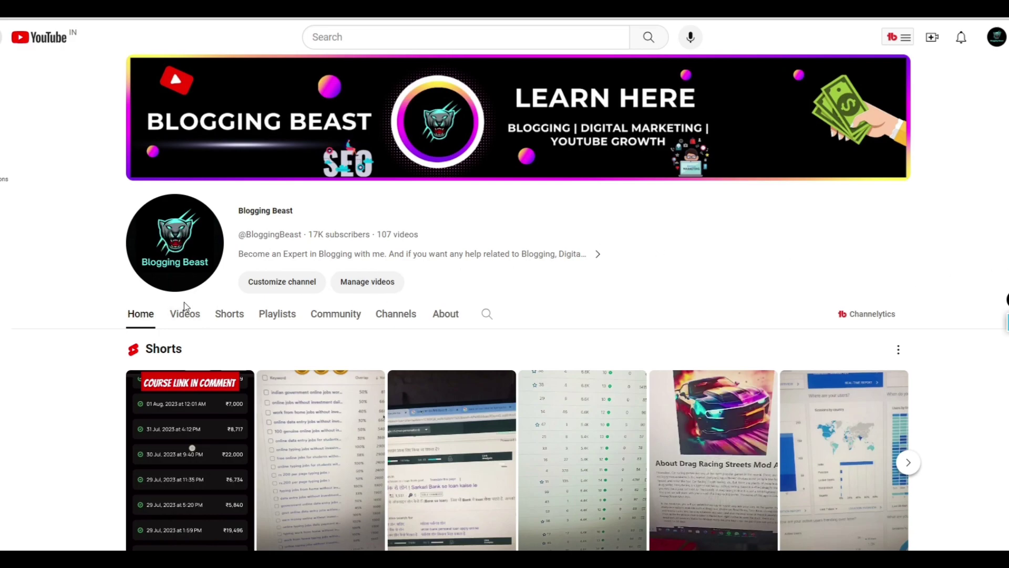
left_click(179, 315)
scroll(965, 284, "down", 2)
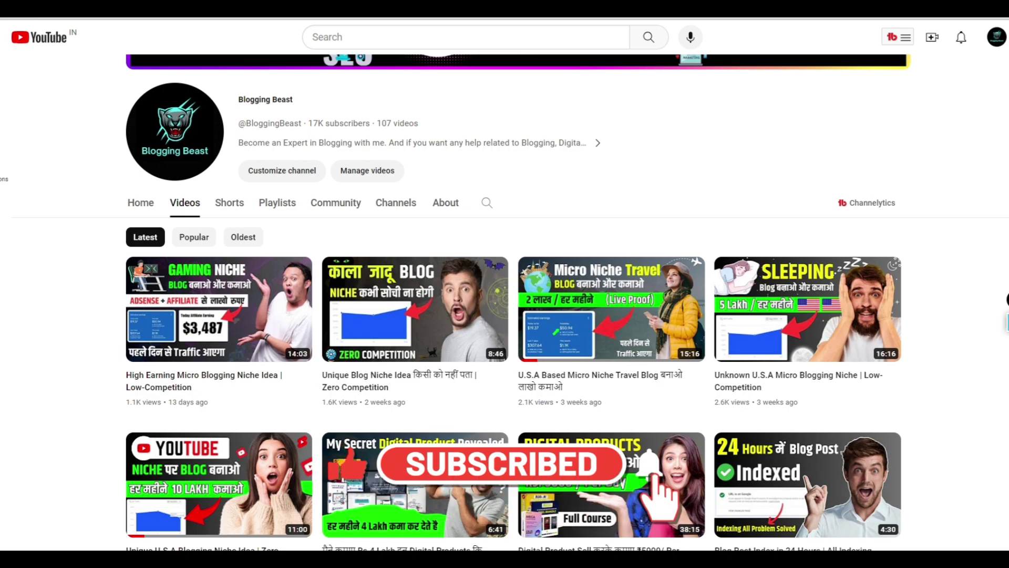
scroll(850, 203, "down", 1)
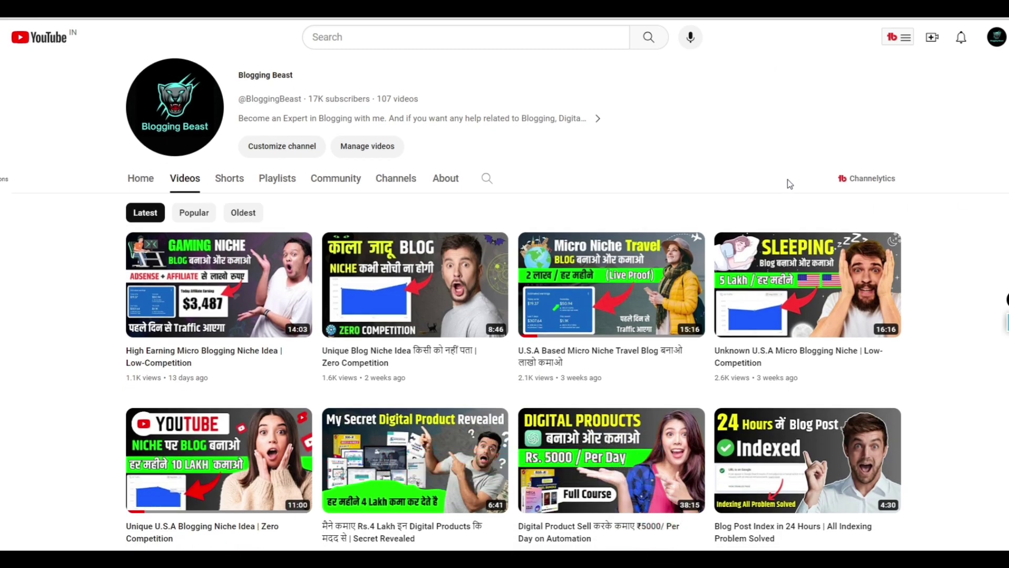
scroll(806, 174, "down", 8)
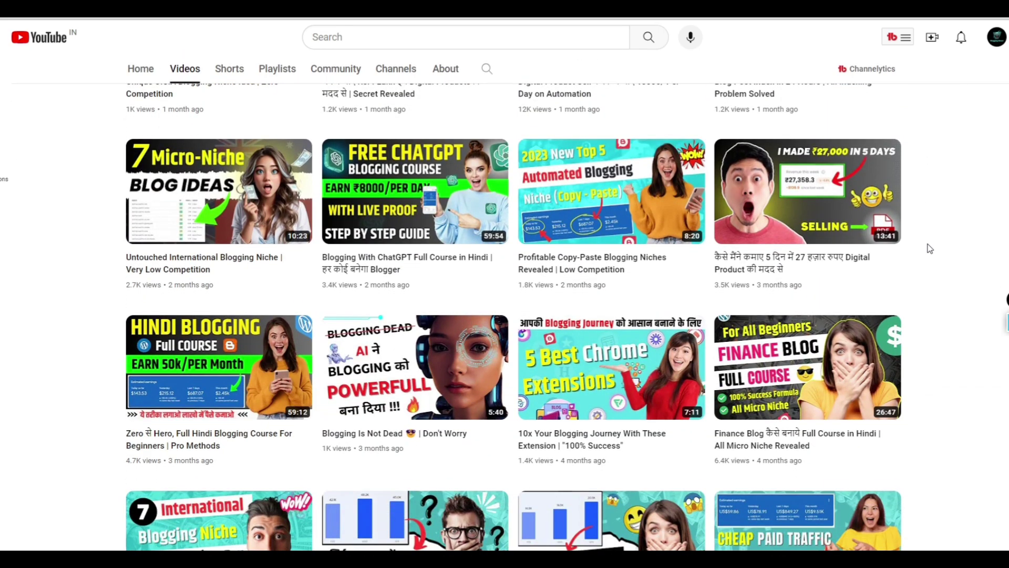
scroll(928, 246, "down", 2)
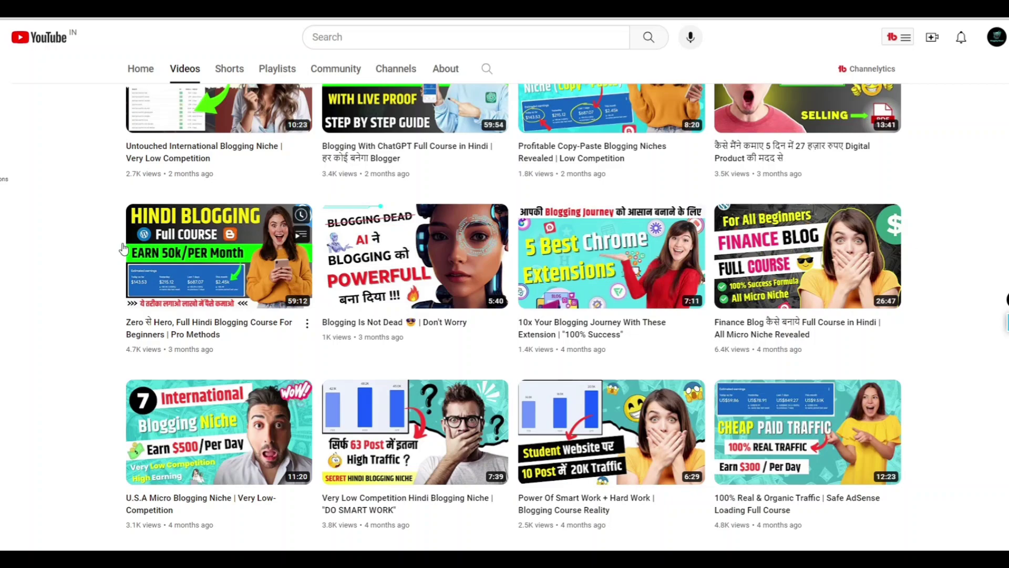
Circle the Hindi Blogging Full Course video with the annotation pen and clear the marking.
mouse_move(1008, 323)
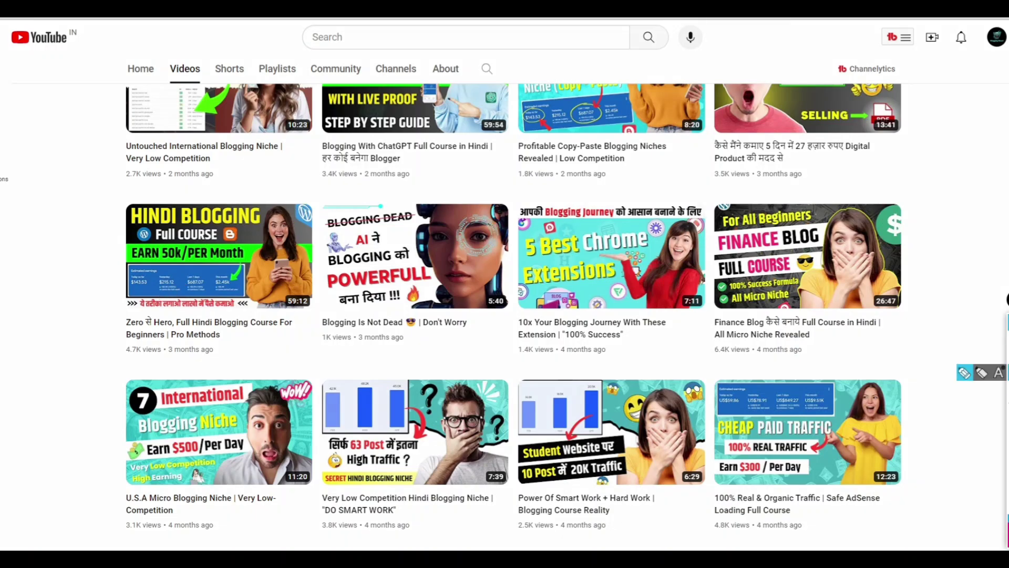
left_click(964, 372)
left_click_drag(299, 194, 320, 204)
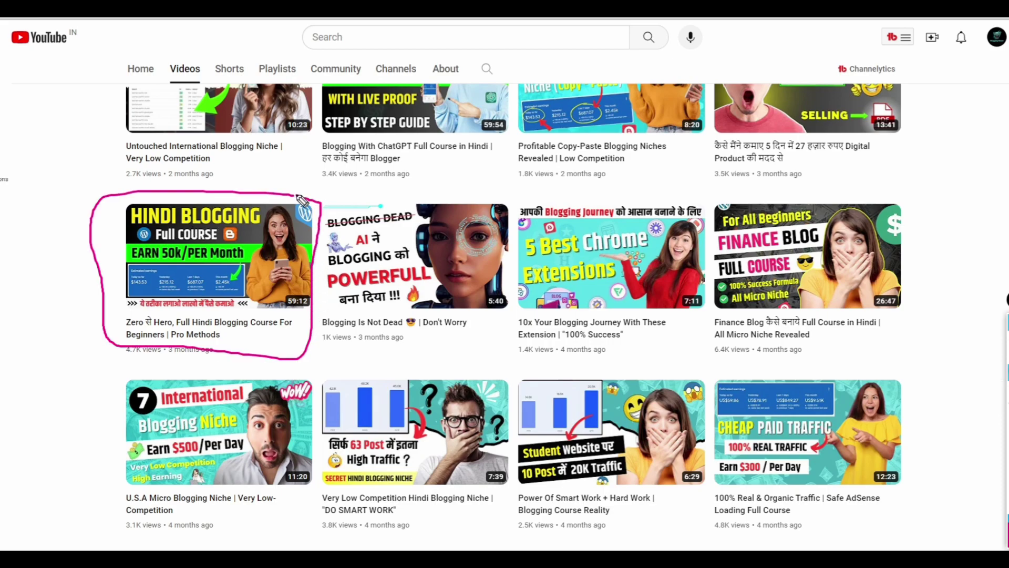
left_click(1007, 323)
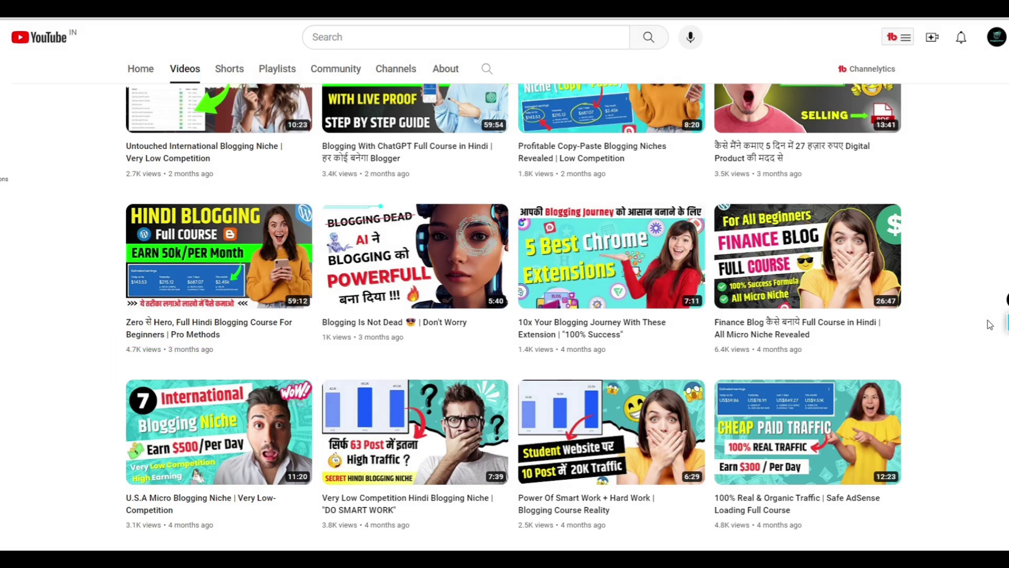
scroll(990, 324, "up", 10)
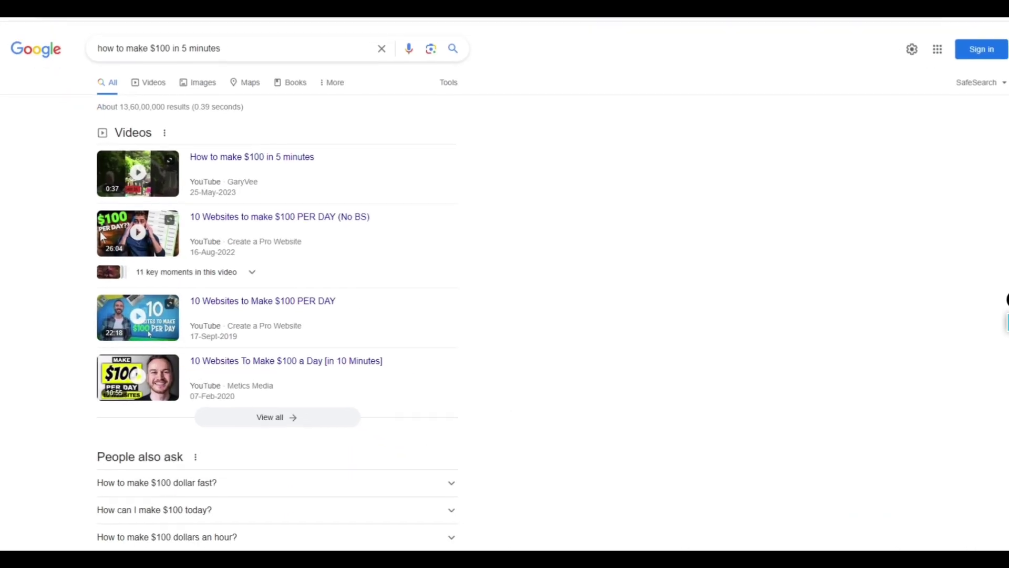
Enlarge the Google results for "how to make $100 in 5 minutes" to 125% and locate the Learn Forever article.
key("ctrl+plus")
key("ctrl+plus")
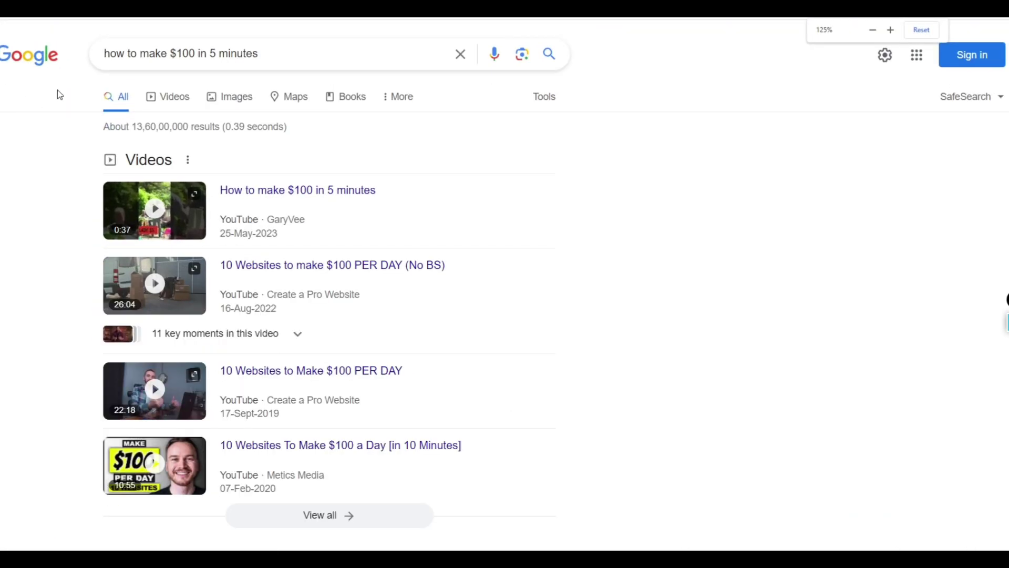
left_click_drag(267, 53, 80, 71)
key("Return")
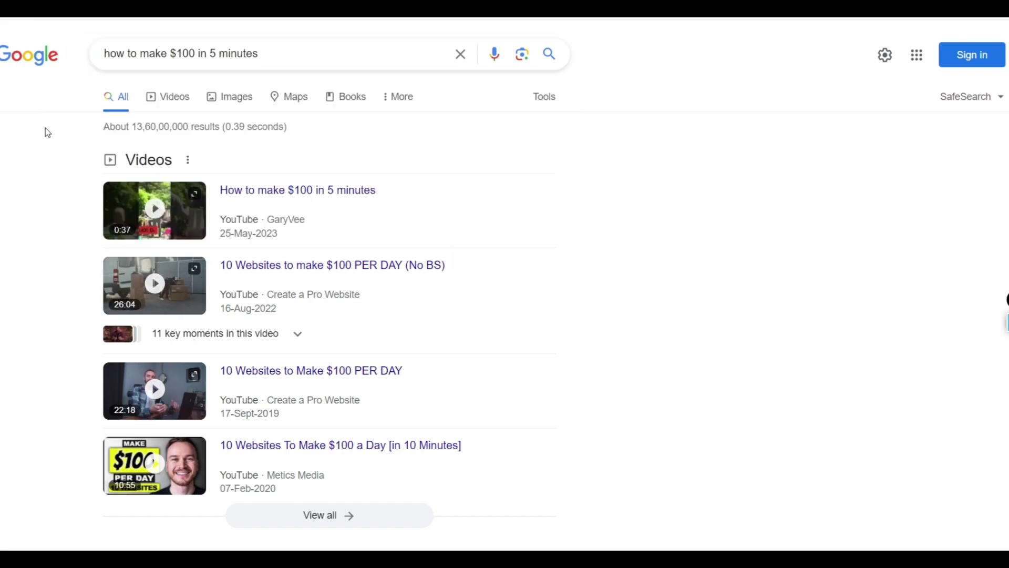
scroll(63, 146, "down", 10)
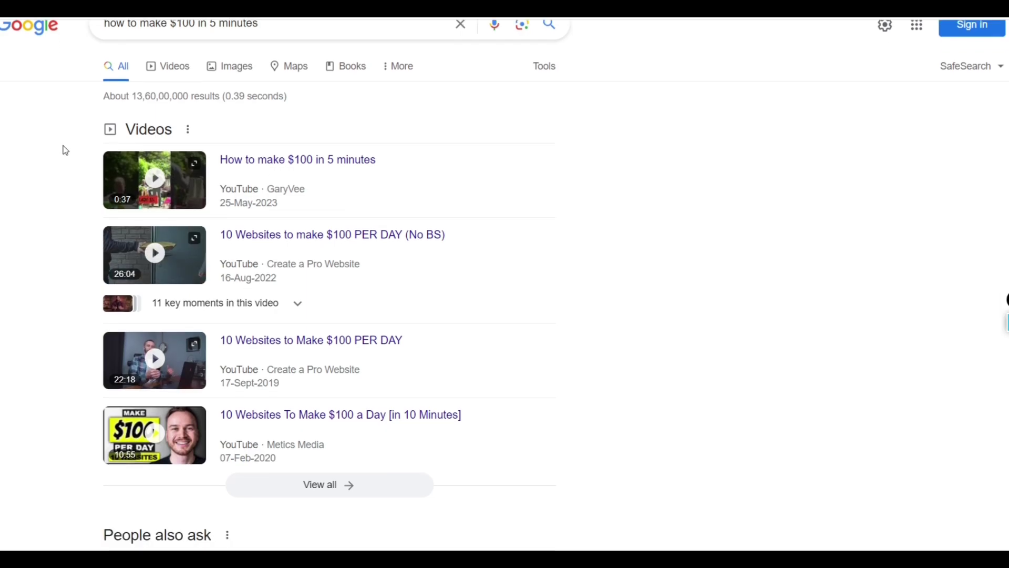
scroll(63, 145, "down", 5)
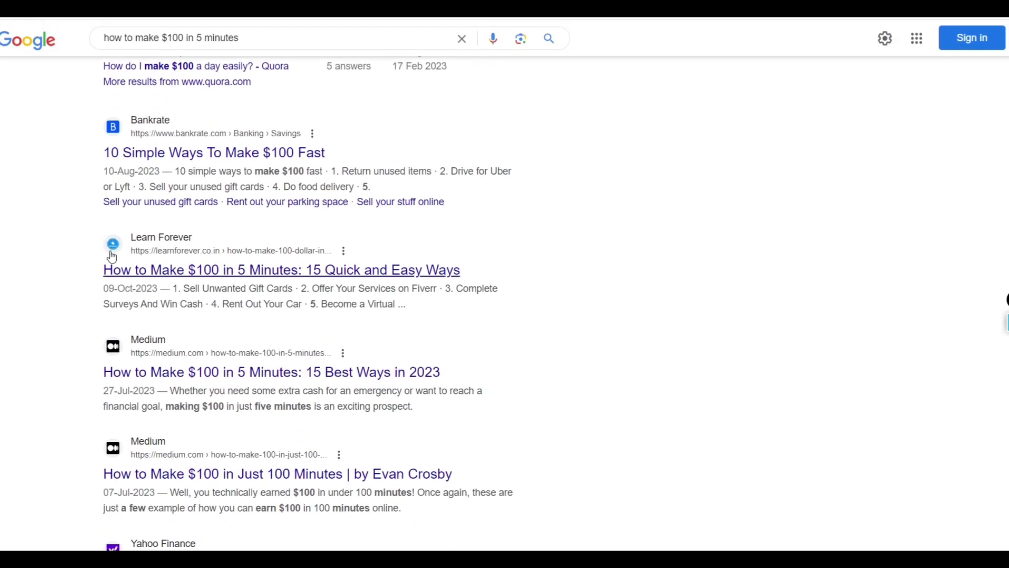
Circle the Learn Forever result and underline its publication date with the annotation pen, and clear the markings.
mouse_move(138, 222)
left_mouse_down()
mouse_move(187, 320)
mouse_move(438, 340)
mouse_move(519, 289)
mouse_move(354, 227)
mouse_move(153, 227)
left_mouse_up()
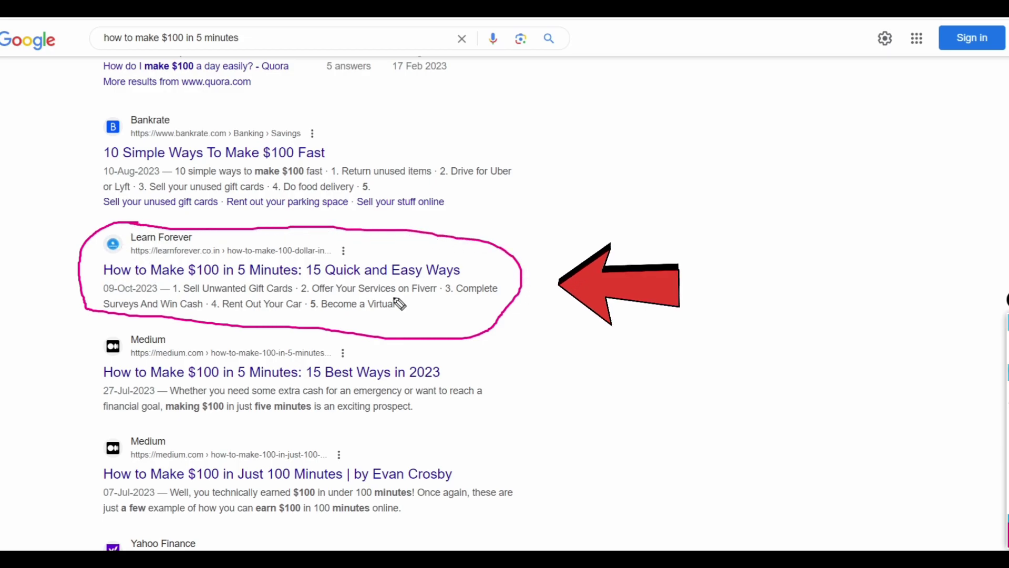
left_click_drag(107, 294, 161, 304)
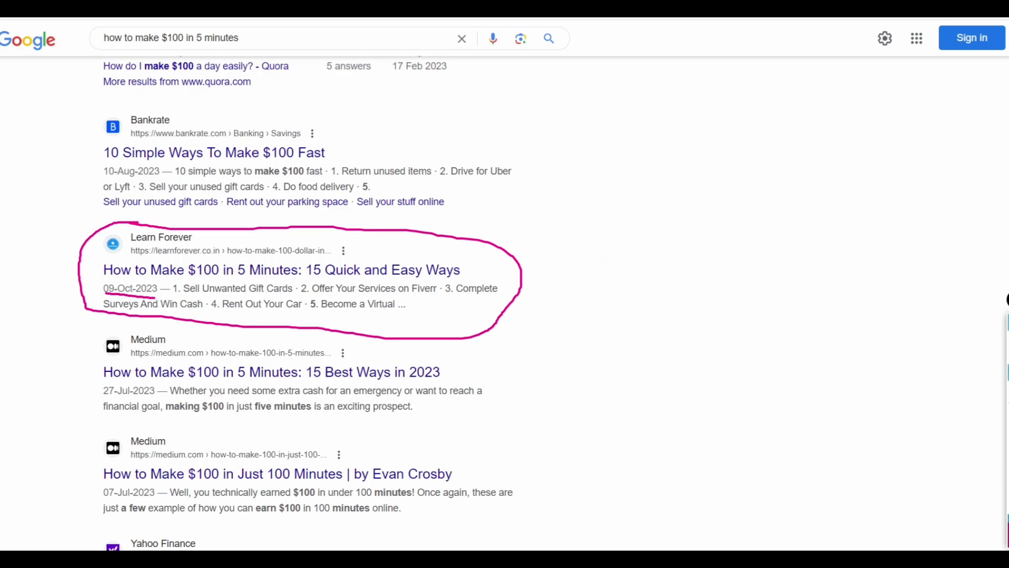
left_click(1008, 455)
left_click(1008, 340)
Compare the Learn Forever result with the other sites ranking for "how to make $100 in 5 minutes".
scroll(420, 255, "up", 11)
scroll(414, 253, "down", 7)
scroll(415, 253, "down", 2)
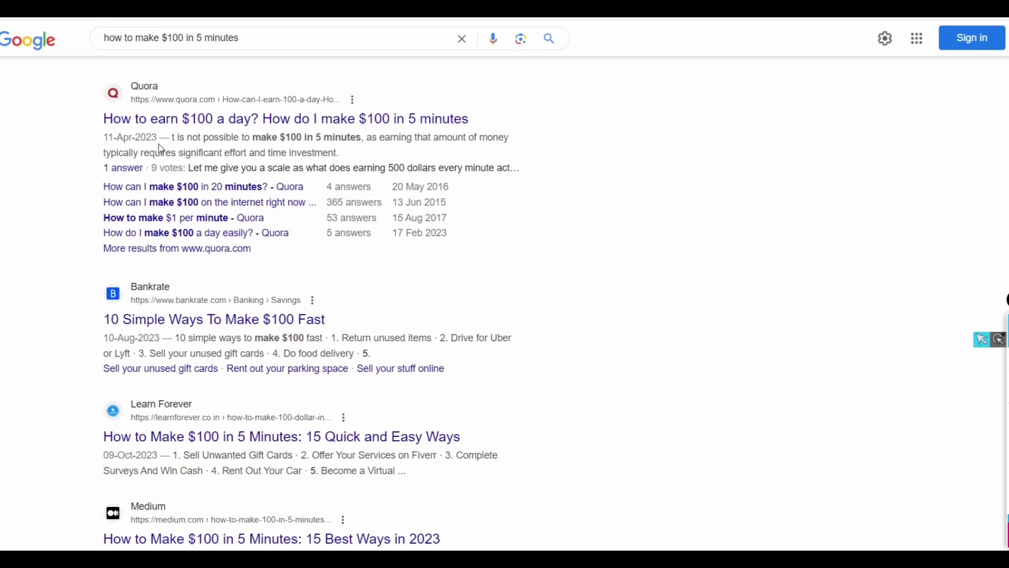
scroll(226, 150, "down", 2)
scroll(164, 213, "down", 1)
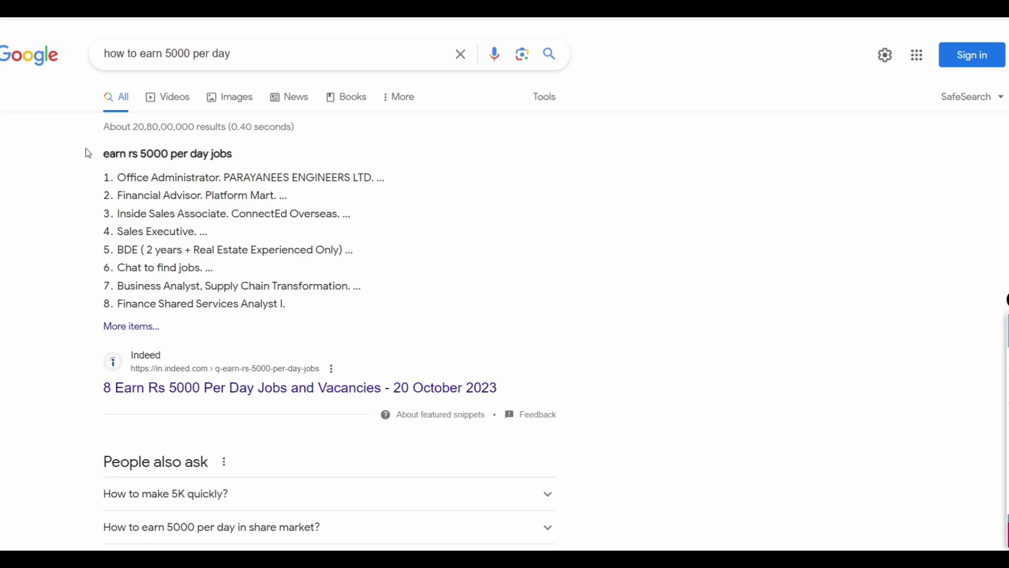
Find the Learn Forever article in the results for "how to earn 5000 per day" and highlight its title and publication age.
scroll(88, 153, "down", 3)
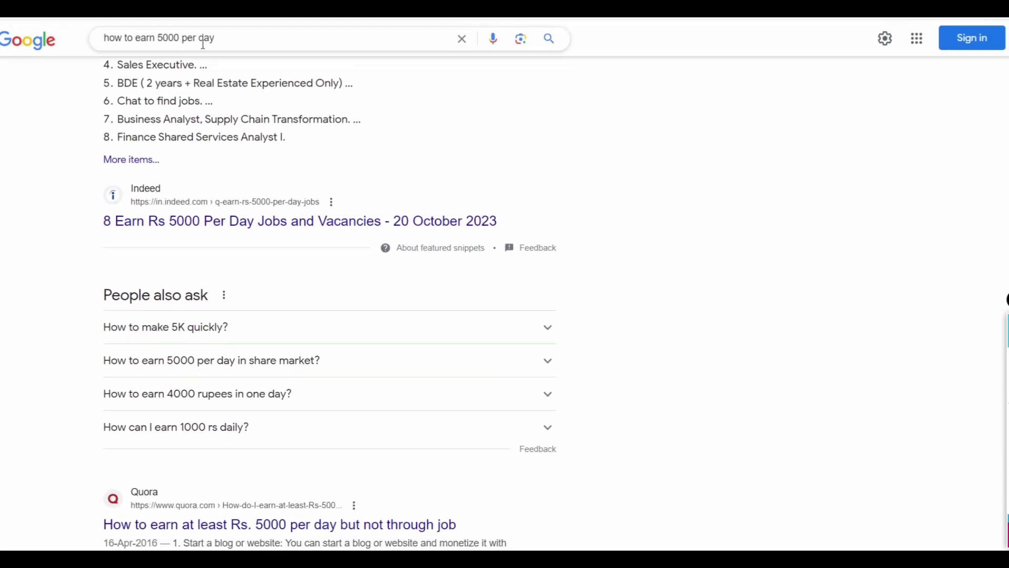
scroll(3, 208, "down", 5)
scroll(2, 208, "down", 18)
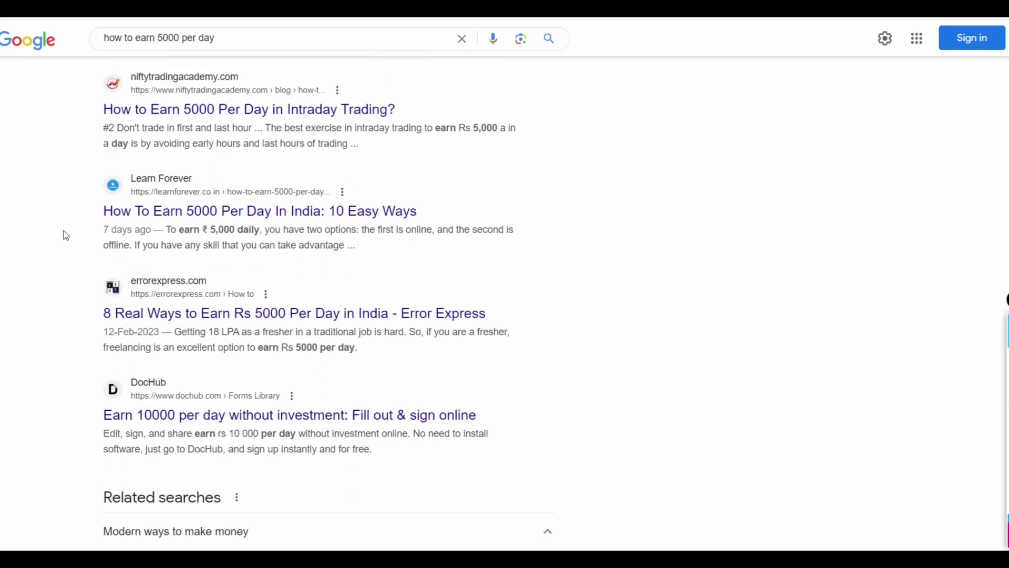
left_click_drag(94, 210, 453, 200)
left_click_drag(98, 231, 151, 230)
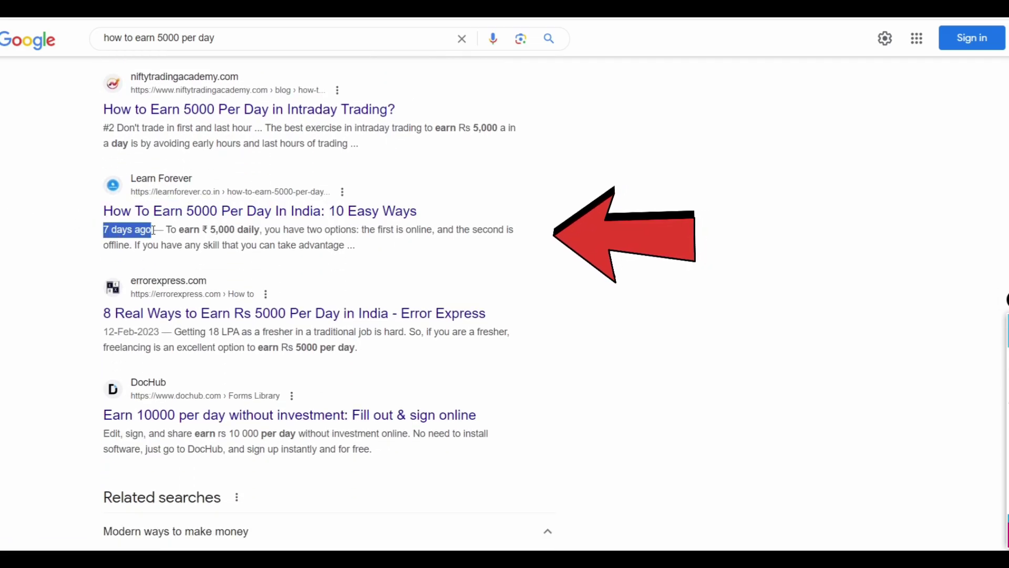
left_click(74, 235)
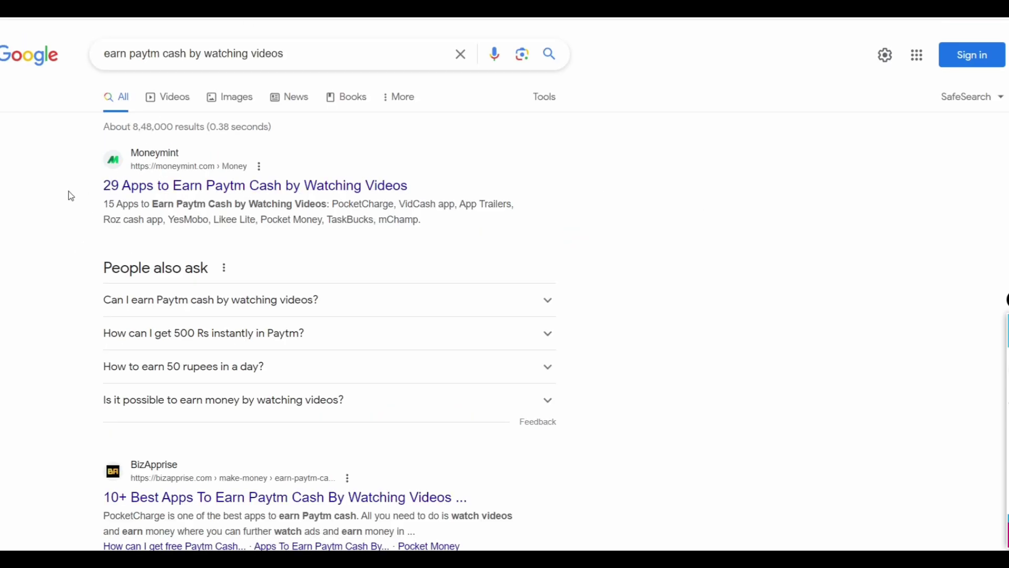
Find the Learn Forever article in the results for "earn paytm cash by watching videos" and highlight its title and date.
scroll(63, 169, "down", 4)
scroll(63, 169, "down", 13)
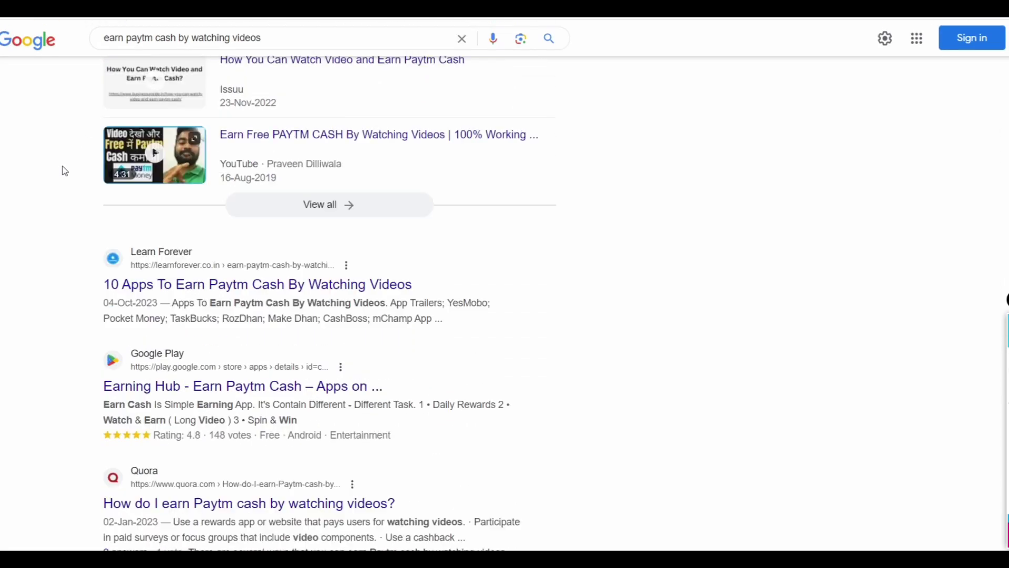
left_click_drag(90, 162, 413, 157)
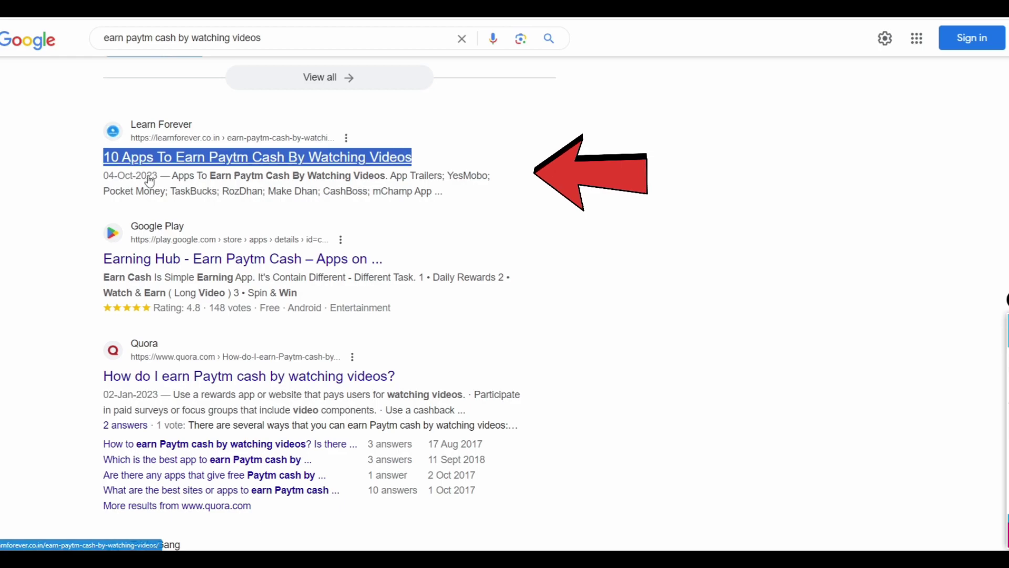
left_click_drag(96, 177, 161, 176)
left_click(64, 197)
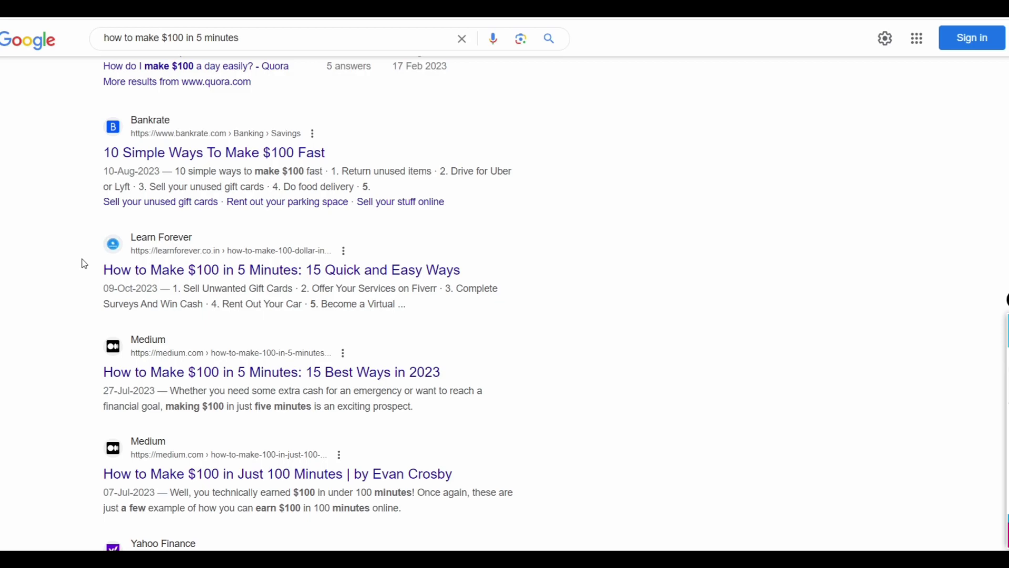
Copy the query "how to make $100 in 5 minutes" from Google and find keyword ideas for it in Ahrefs Free Keyword Generator.
left_click_drag(247, 39, 104, 40)
key("ctrl+c")
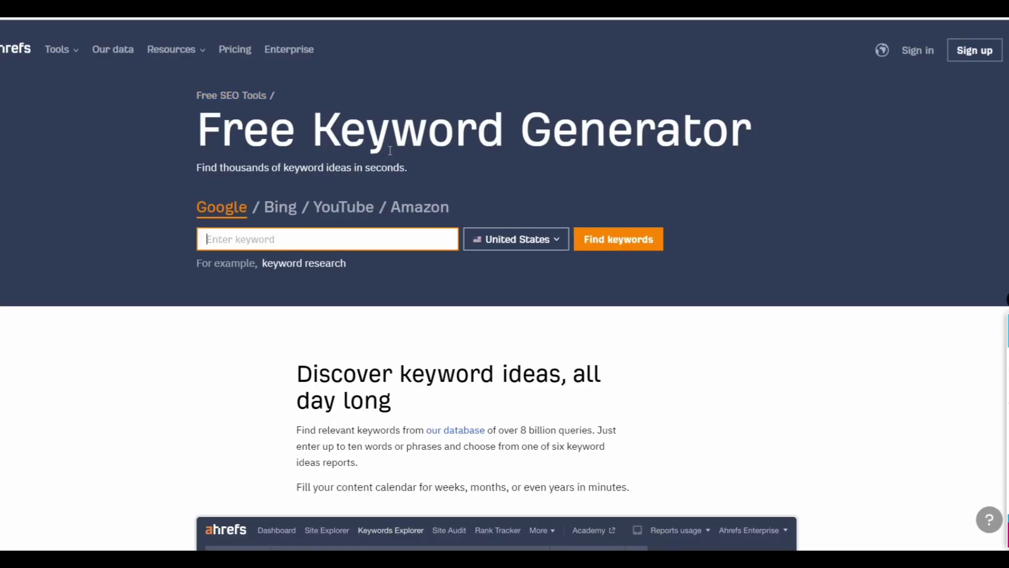
left_click(359, 241)
key("ctrl+v")
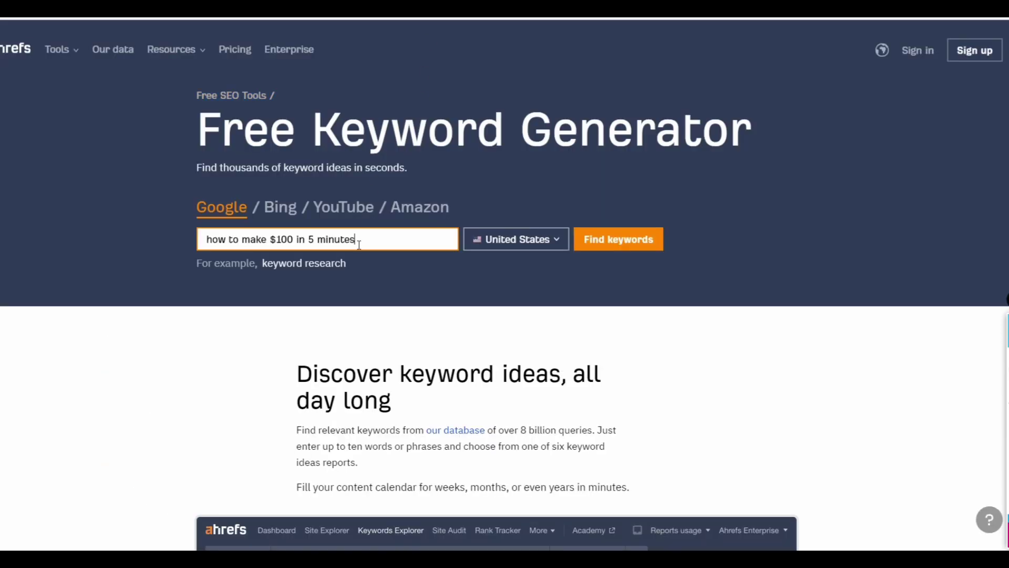
left_click(604, 239)
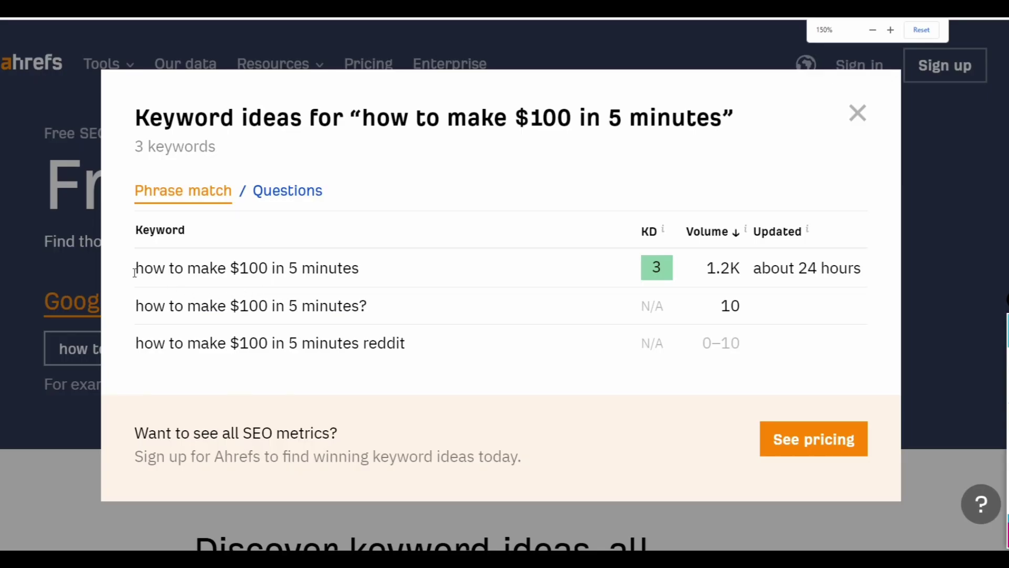
Examine the search volume and wording of the first keyword idea, and close the results.
left_click(749, 269)
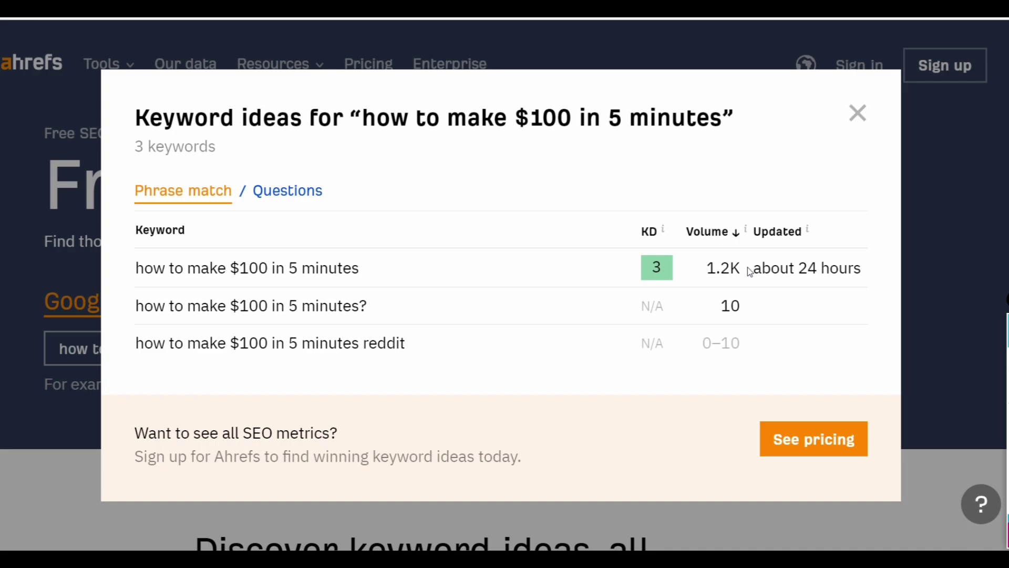
mouse_move(747, 267)
left_mouse_down()
mouse_move(705, 268)
mouse_move(737, 268)
left_mouse_up()
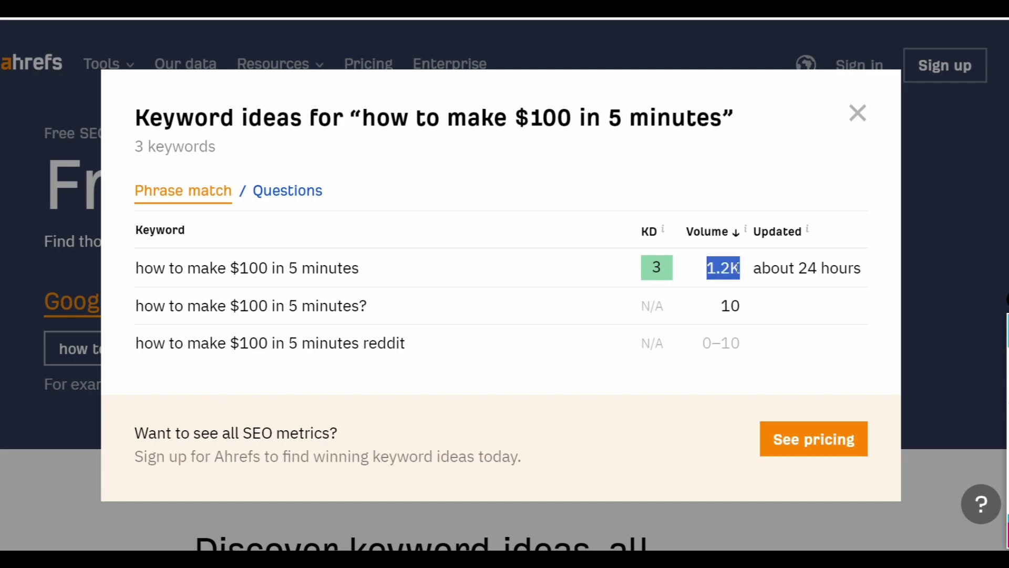
left_click(734, 268)
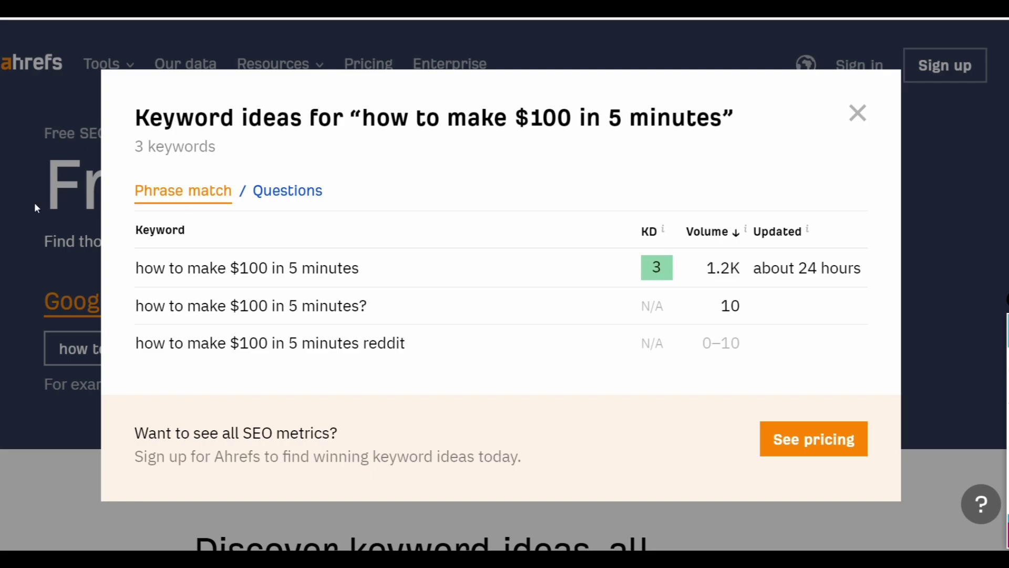
left_click_drag(136, 266, 367, 281)
left_click(385, 271)
left_click(857, 113)
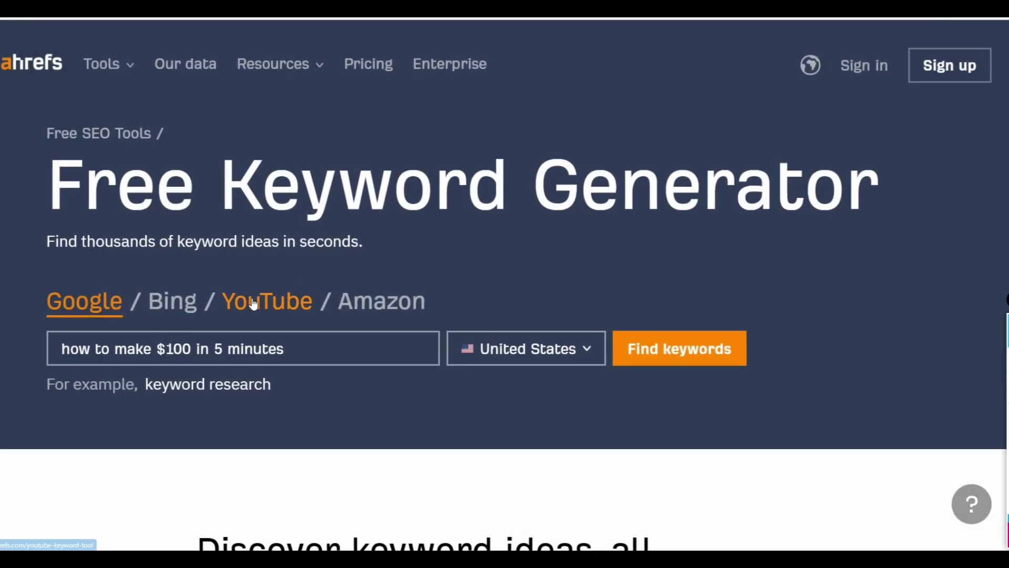
Find keyword ideas for "how to earn 5000 per day" in the Free Keyword Generator, searching the country list for "in".
left_click_drag(244, 354, 27, 345)
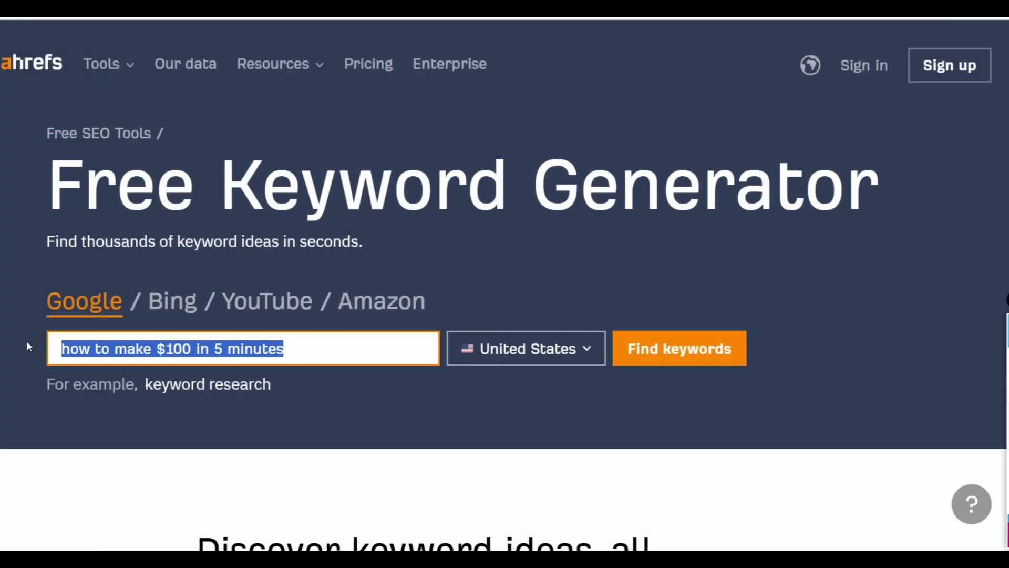
key("BackSpace")
type("how to ")
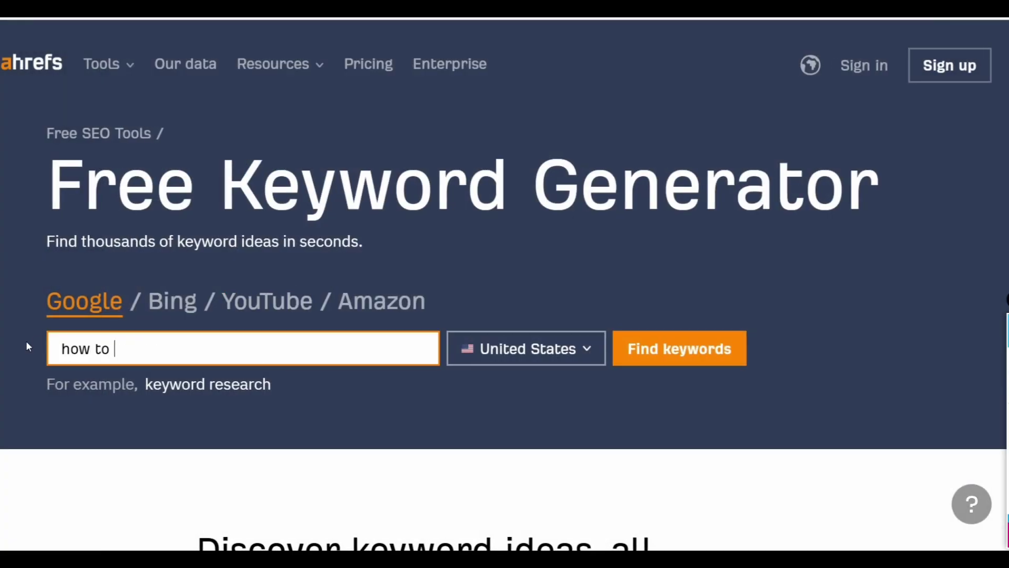
type("earn 500 0 per day")
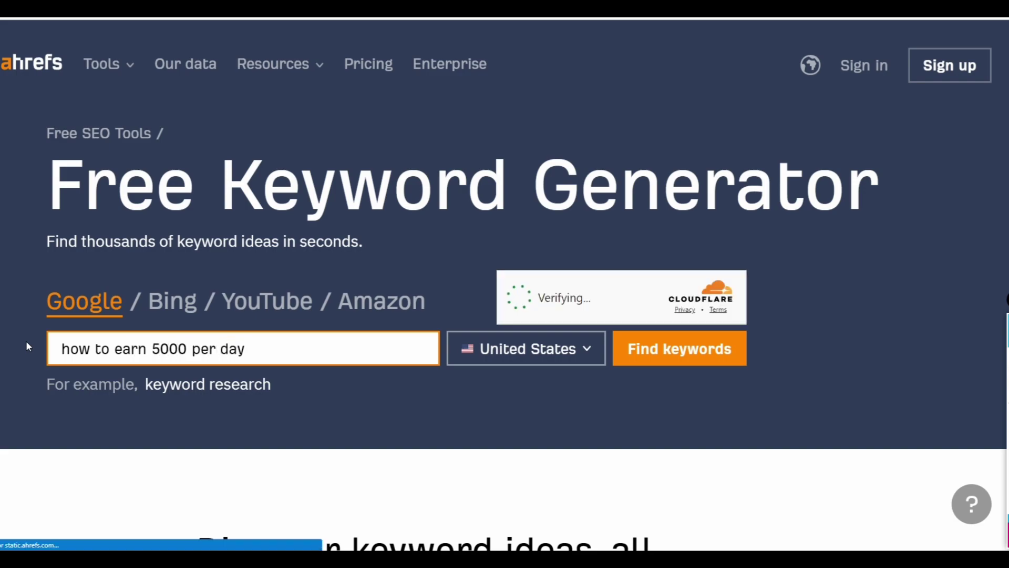
left_click(536, 351)
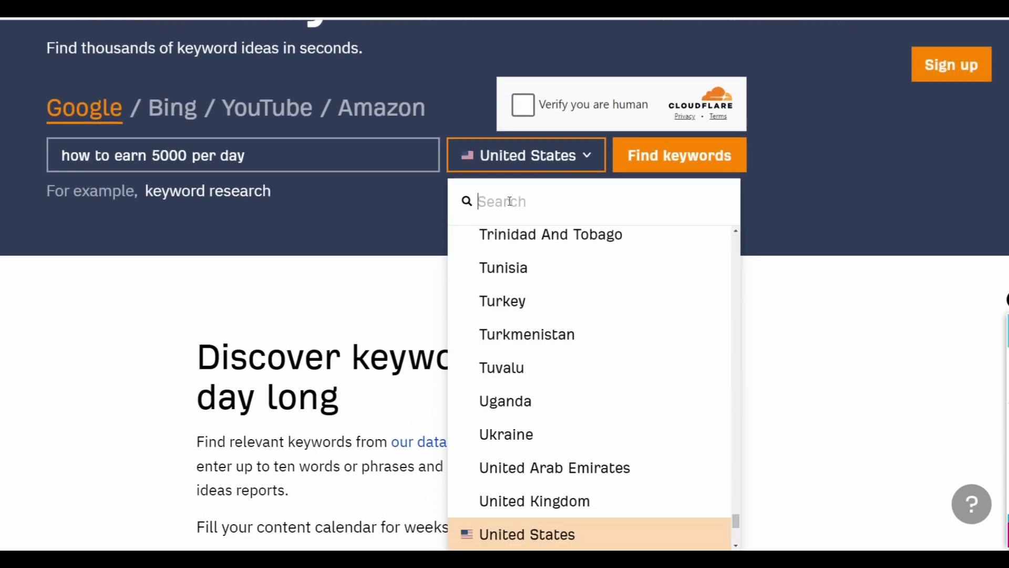
type("in")
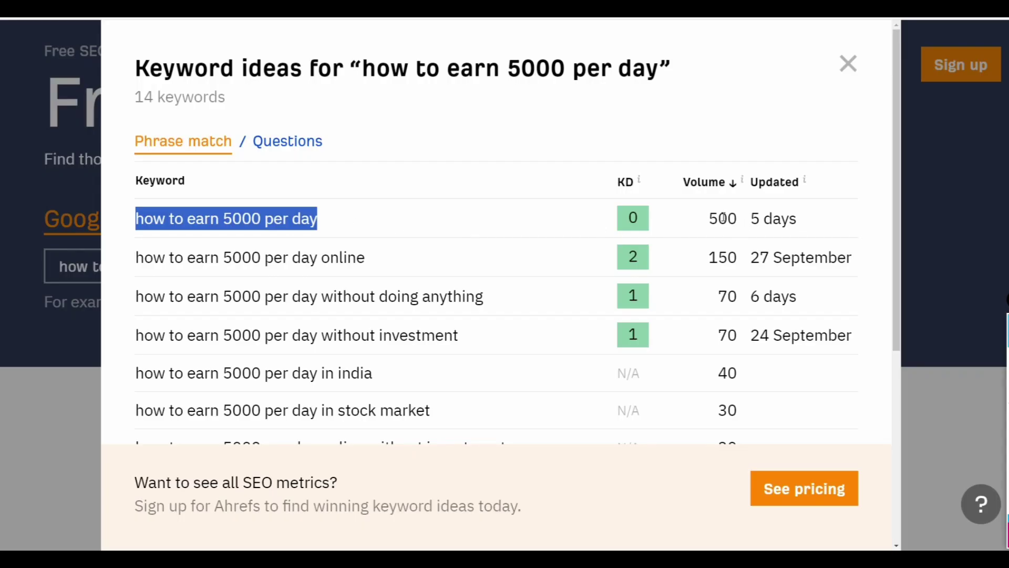
Highlight the search volume of "how to earn 5000 per day", close the keyword ideas, and select the query in the search field.
left_click(725, 215)
mouse_move(725, 216)
left_mouse_down()
mouse_move(736, 217)
mouse_move(710, 219)
left_mouse_up()
left_click(735, 217)
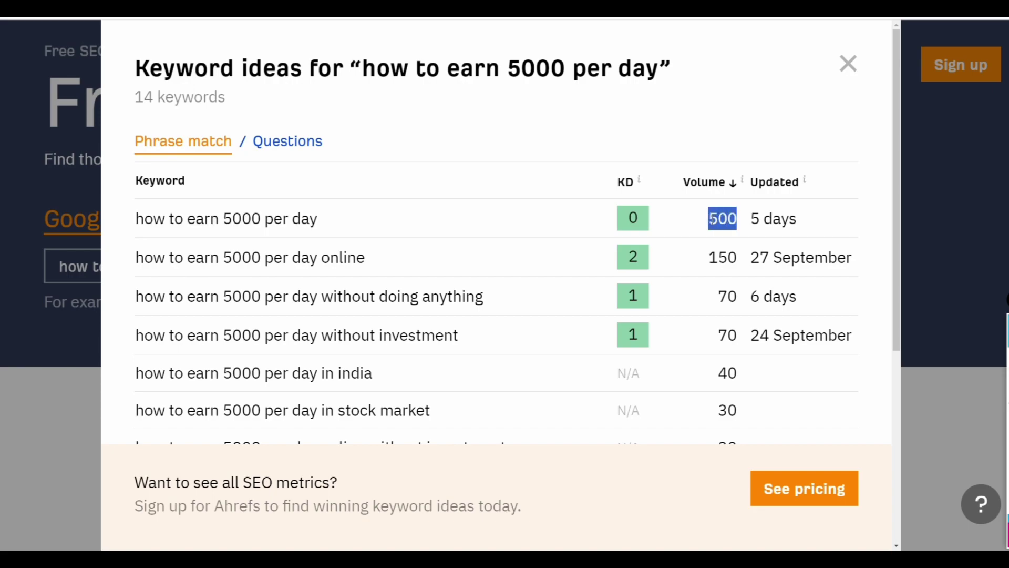
left_click(709, 224)
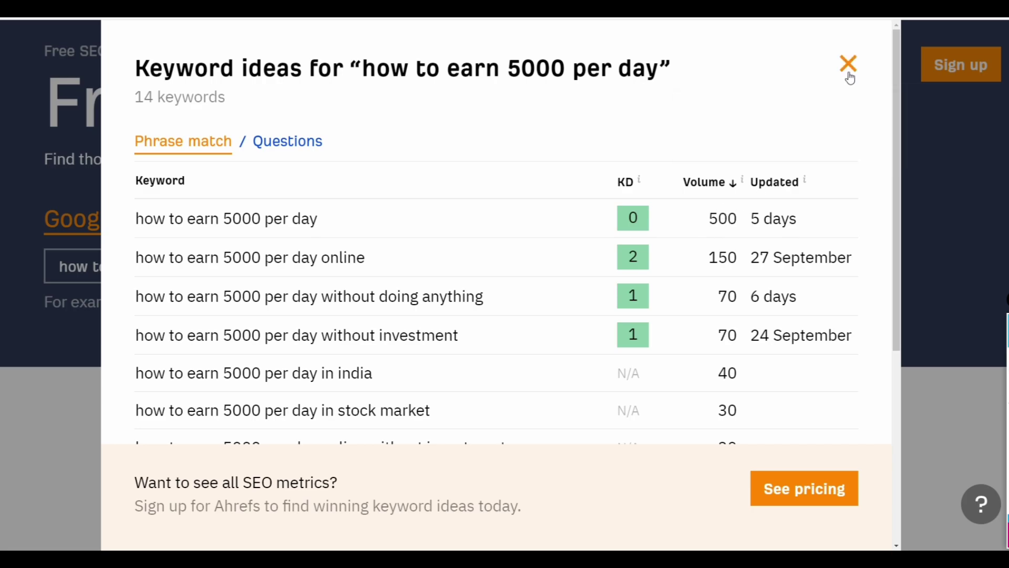
left_click(848, 71)
left_click_drag(259, 265, 30, 271)
left_click(30, 287)
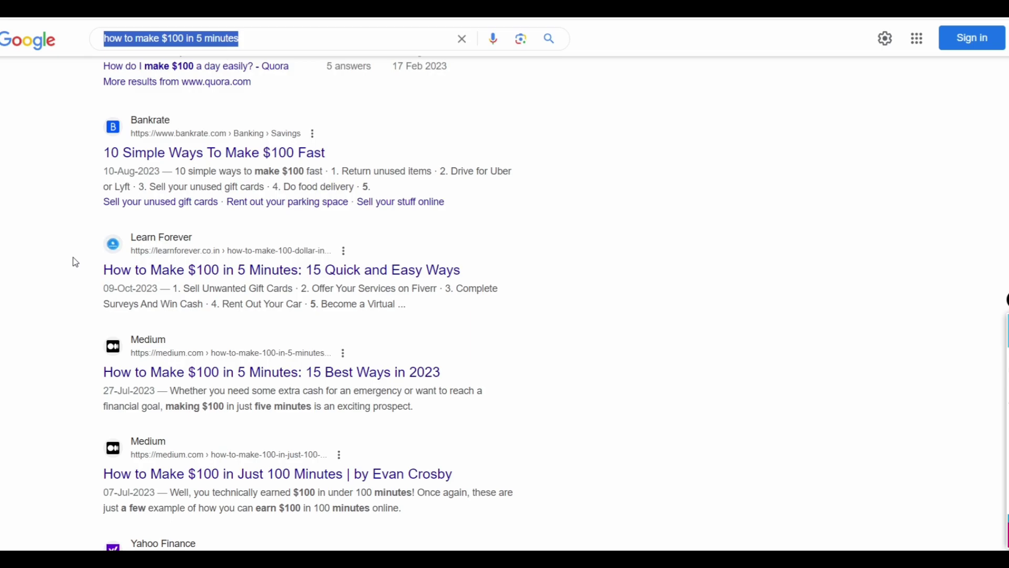
Switch to the Jasper dashboard and open the Quick Earnings document from the recent content.
left_click(591, 482)
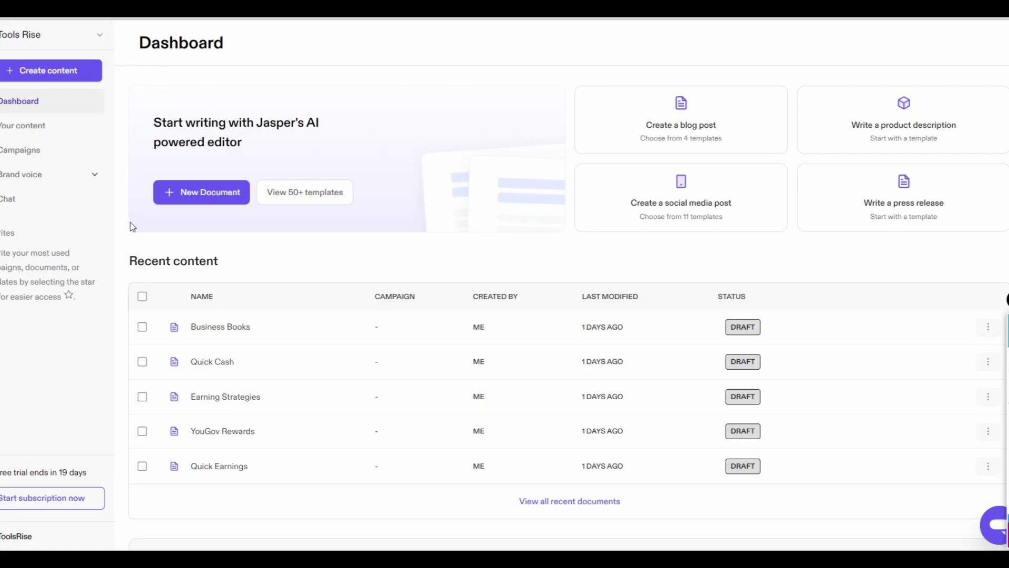
scroll(127, 239, "down", 1)
scroll(127, 242, "down", 2)
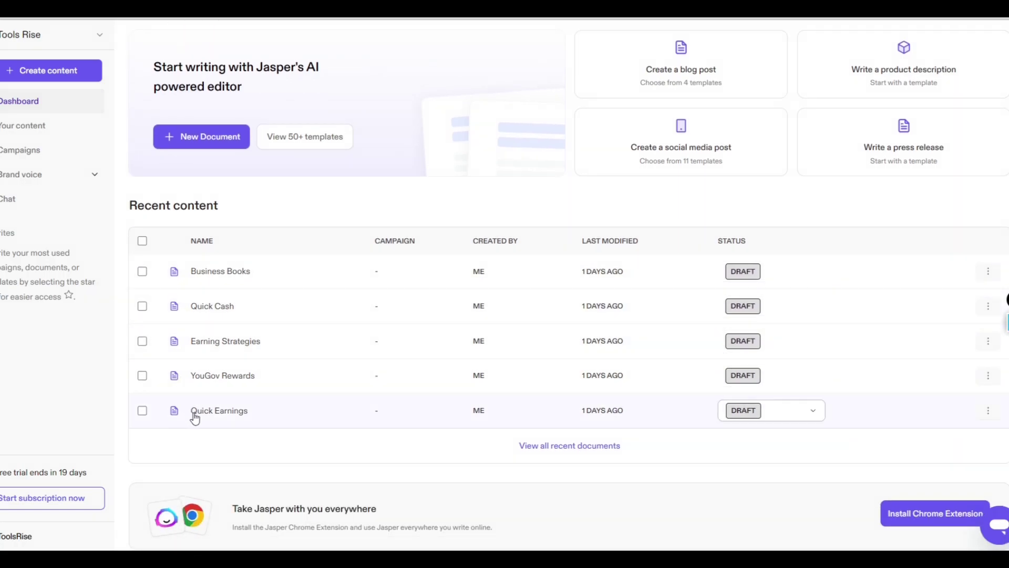
left_click(234, 415)
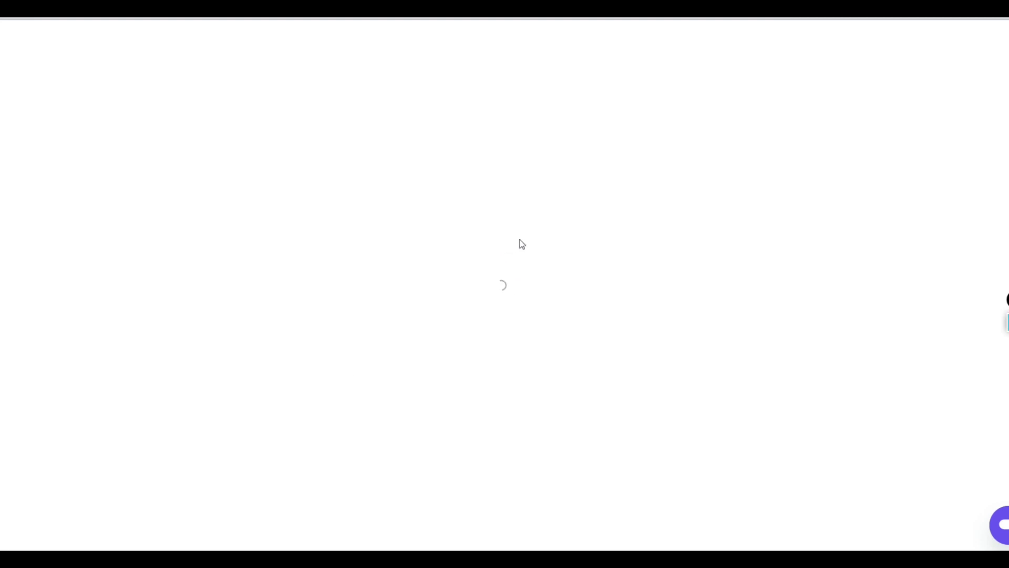
Open the Learn Forever article "How to Make $100 in 5 Minutes" from the Google results and find its Sell Unwanted Gift Cards section.
left_click(245, 275)
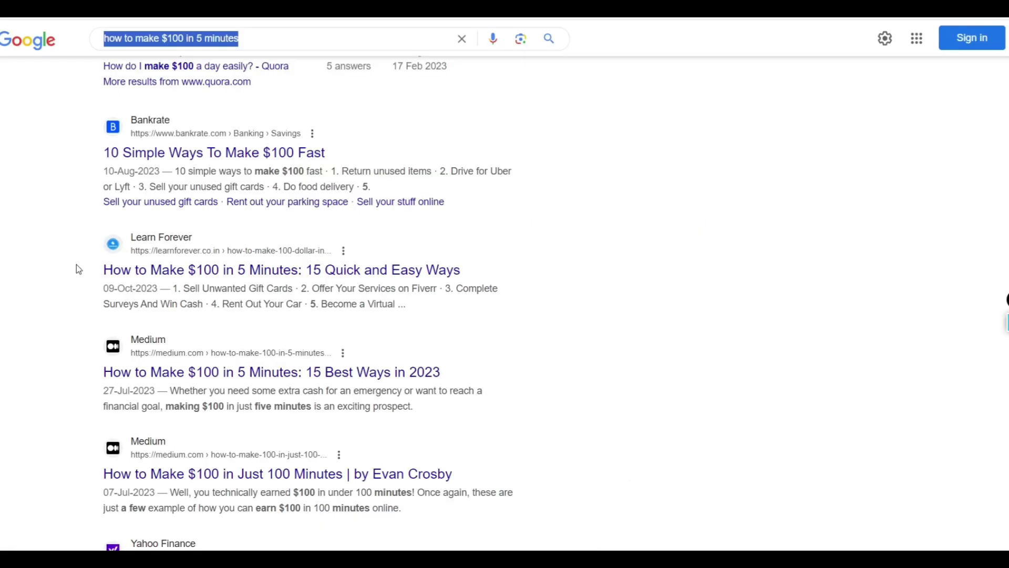
left_click(167, 274)
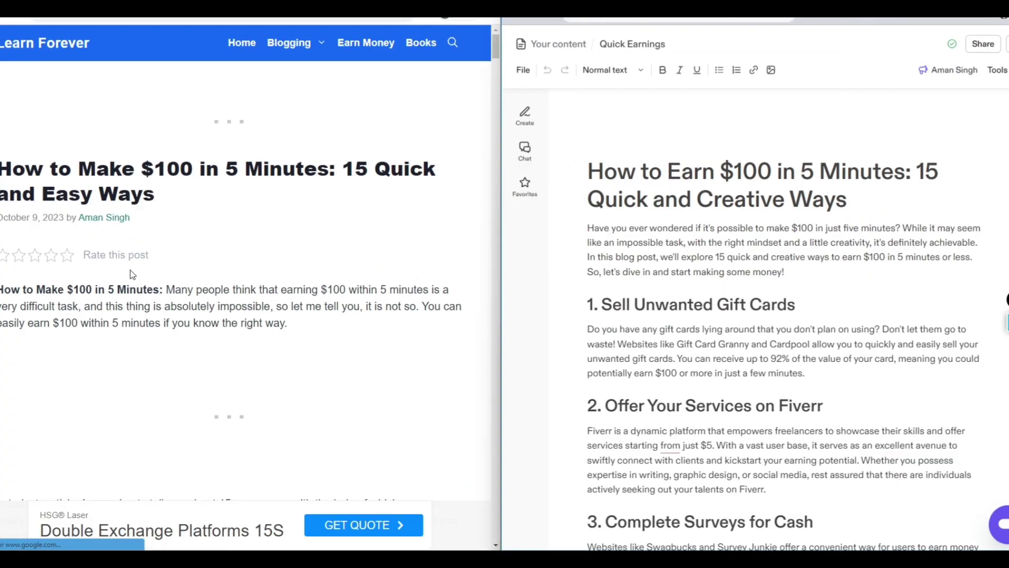
scroll(131, 273, "down", 6)
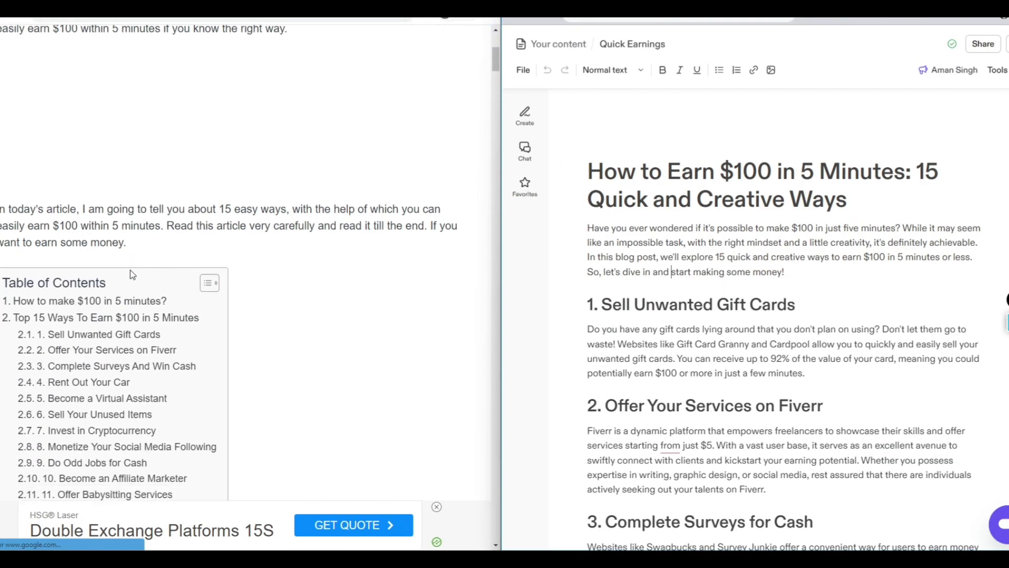
scroll(131, 273, "down", 8)
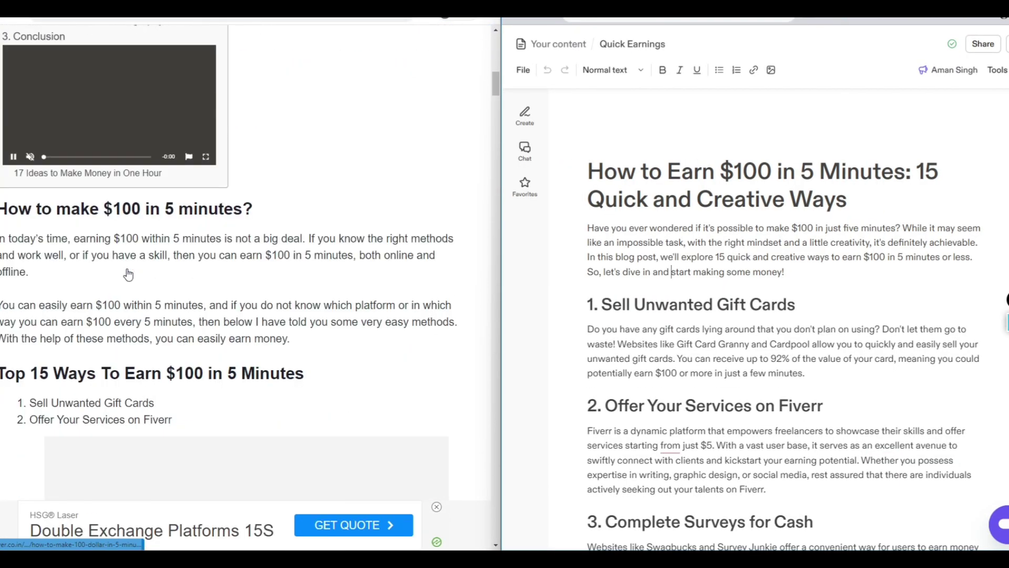
scroll(128, 274, "down", 10)
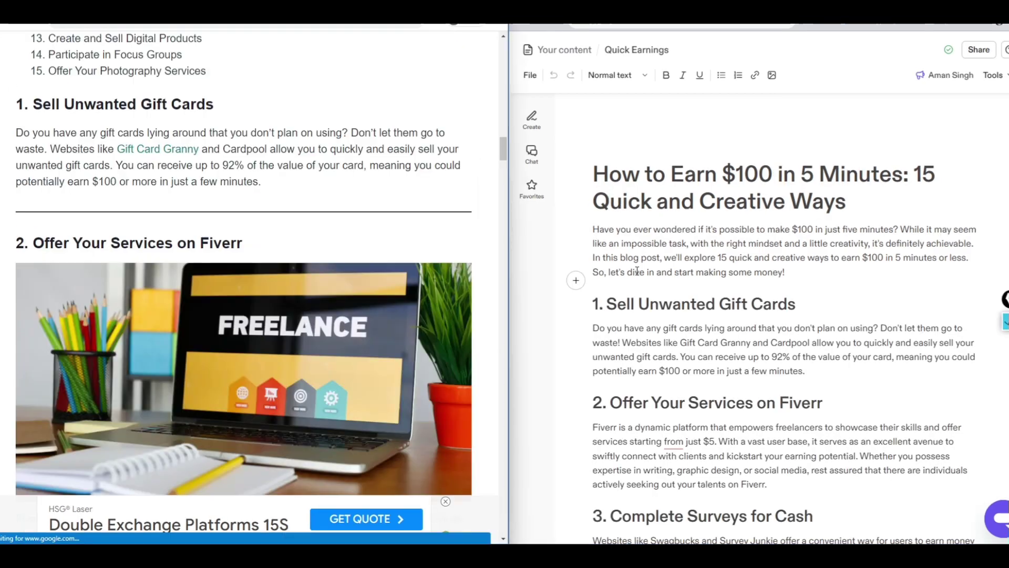
Compare the first four sections of the Quick Earnings document with the published article, highlighting the heading "Sell Unwanted Gift Cards" in Jasper.
scroll(609, 202, "down", 2)
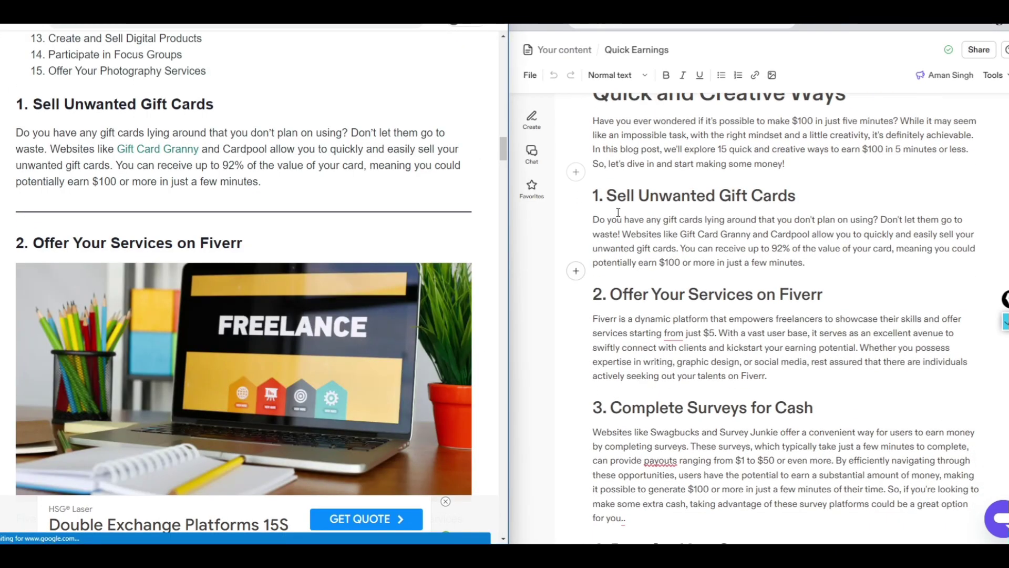
left_click_drag(608, 202, 795, 197)
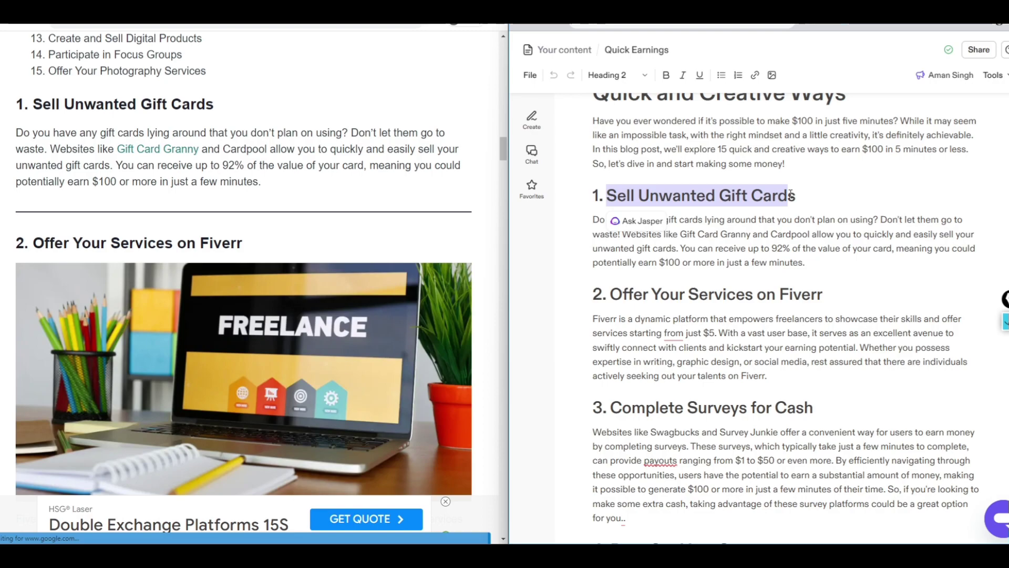
scroll(311, 256, "down", 2)
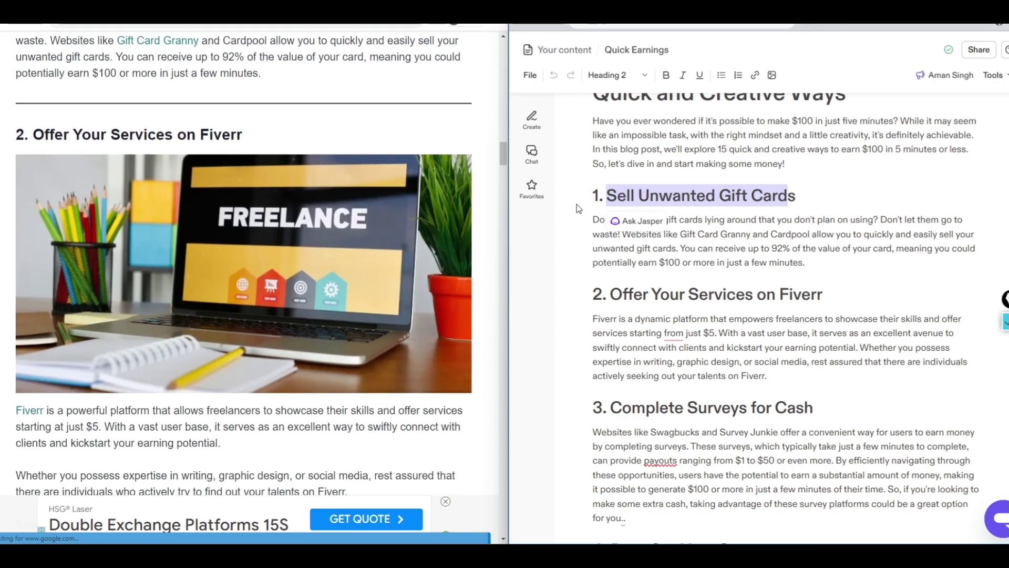
scroll(220, 330, "down", 6)
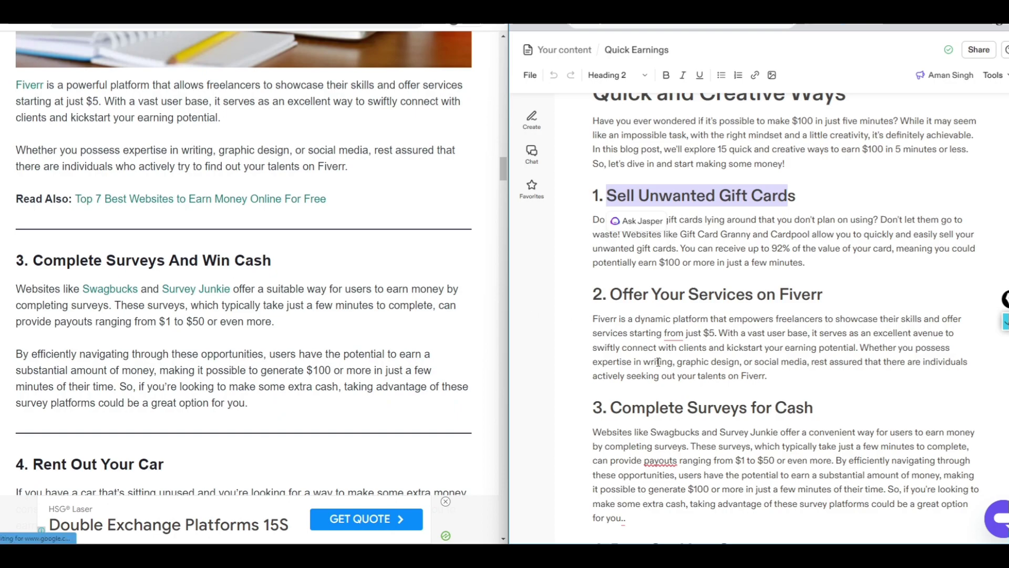
scroll(658, 360, "down", 1)
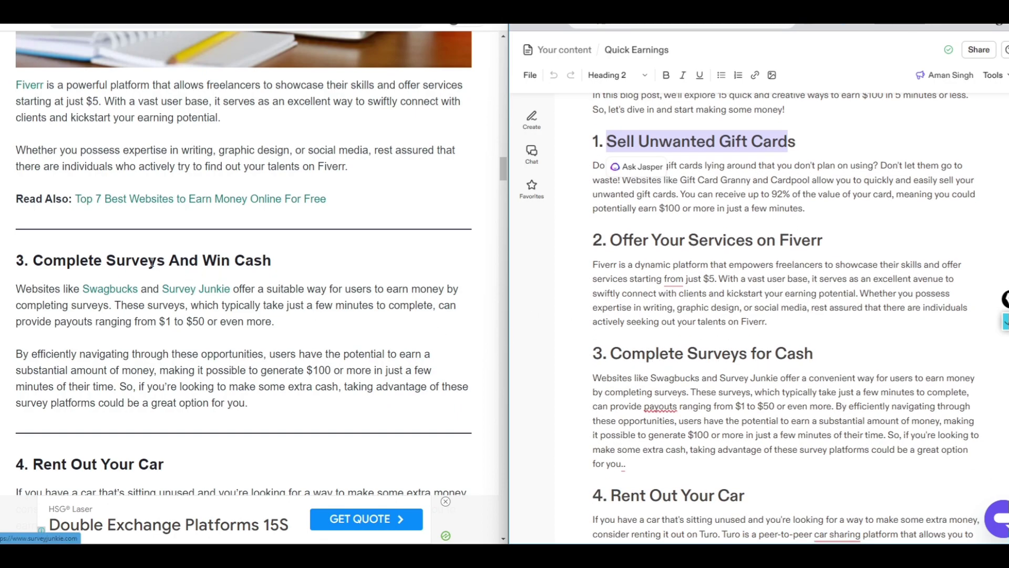
scroll(266, 269, "down", 4)
scroll(266, 270, "down", 1)
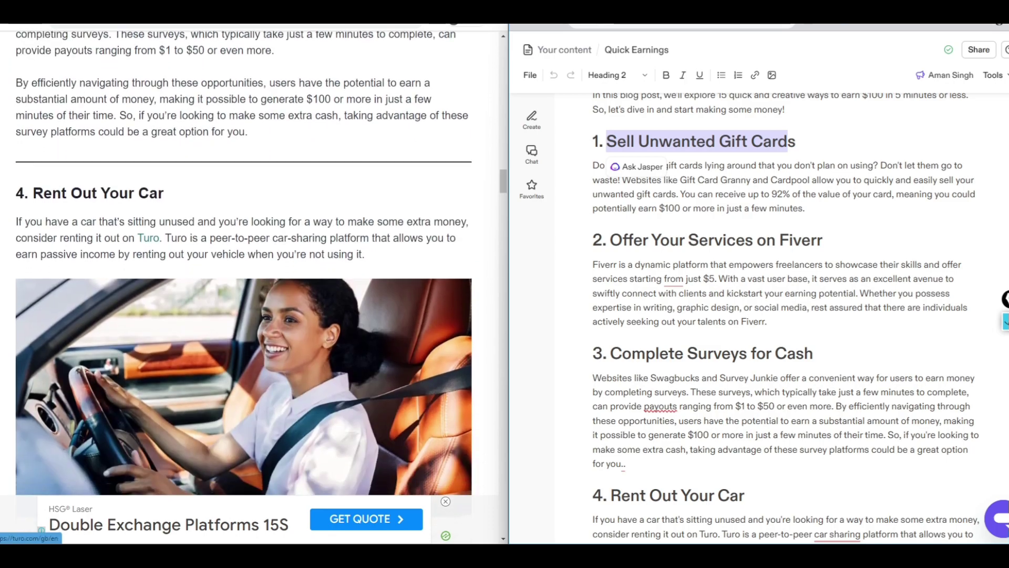
scroll(673, 336, "down", 3)
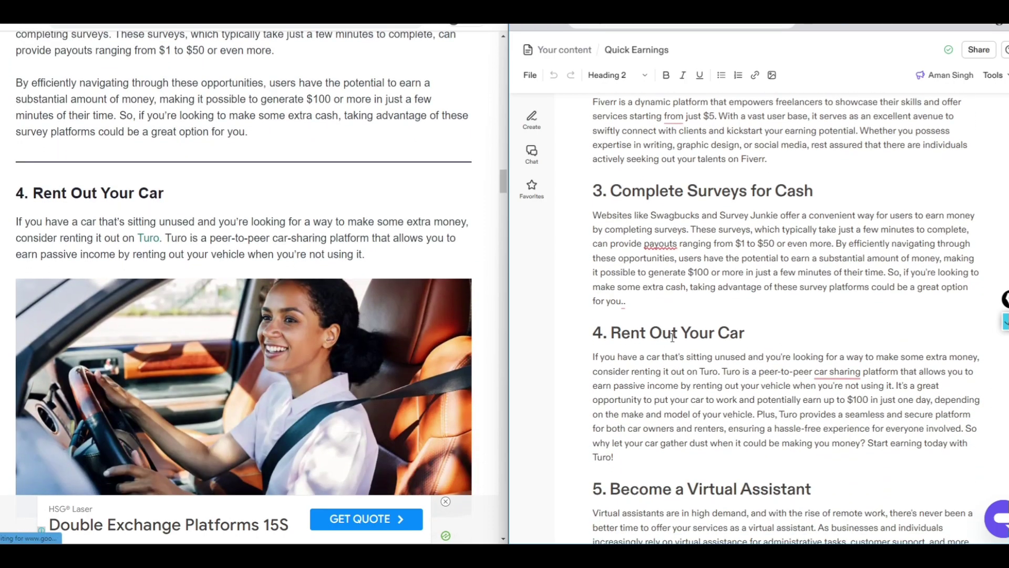
scroll(673, 337, "up", 5)
Open the Learn Forever article "How To Earn 5000 Per Day In India" and, beside it, Jasper's Earning Strategies document.
left_click(101, 11)
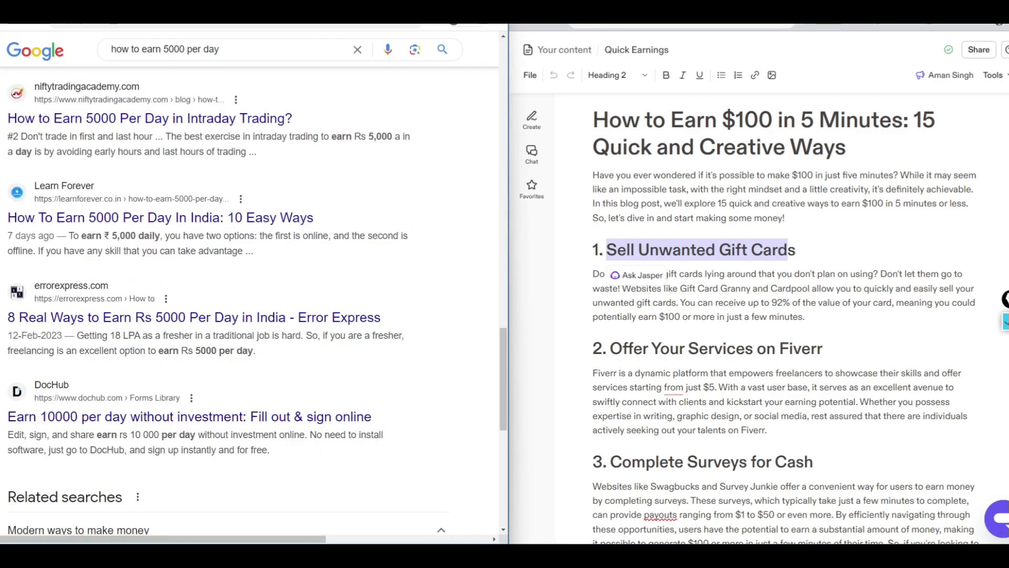
left_click(520, 24)
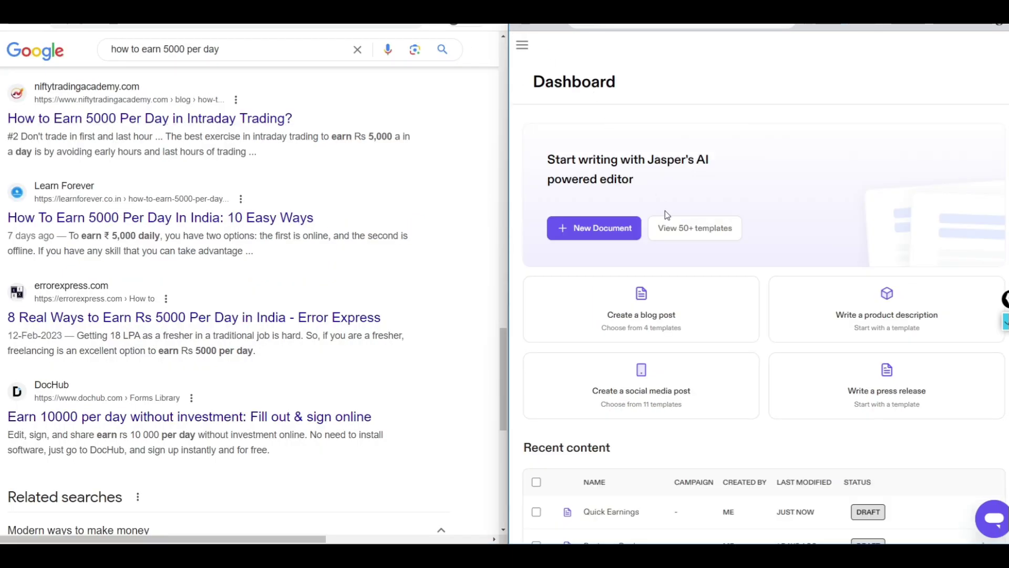
scroll(824, 237, "down", 1)
scroll(825, 235, "down", 4)
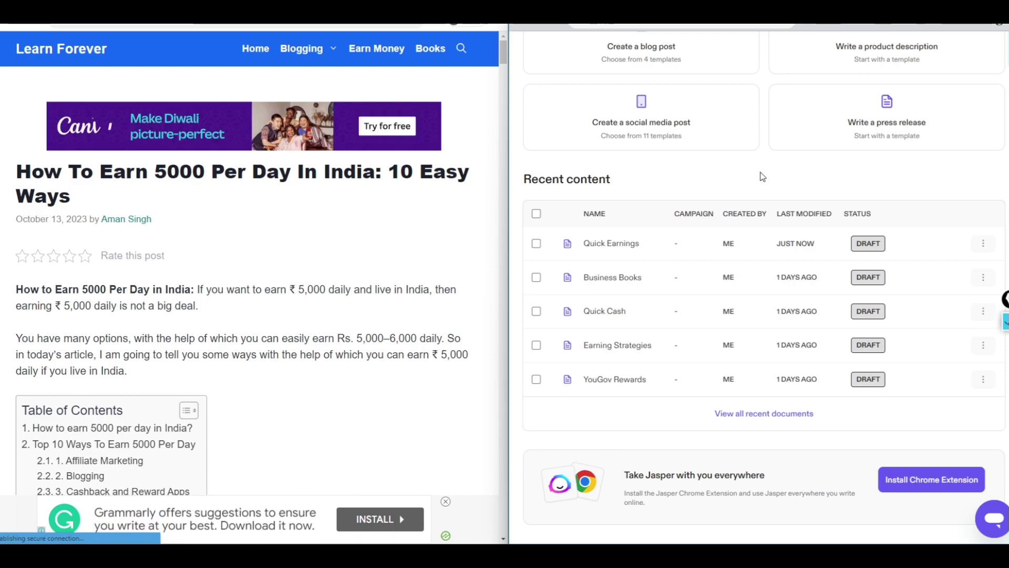
left_click(622, 345)
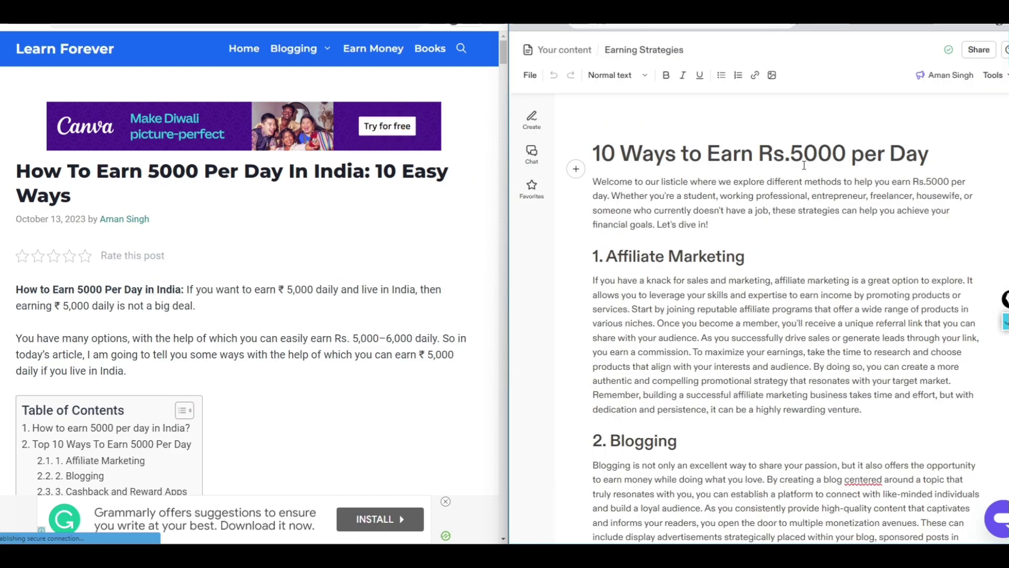
Compare the Affiliate Marketing, Blogging, Freelancing and Flipping Products sections of the published article with the Earning Strategies document.
scroll(216, 223, "down", 1)
scroll(215, 223, "down", 15)
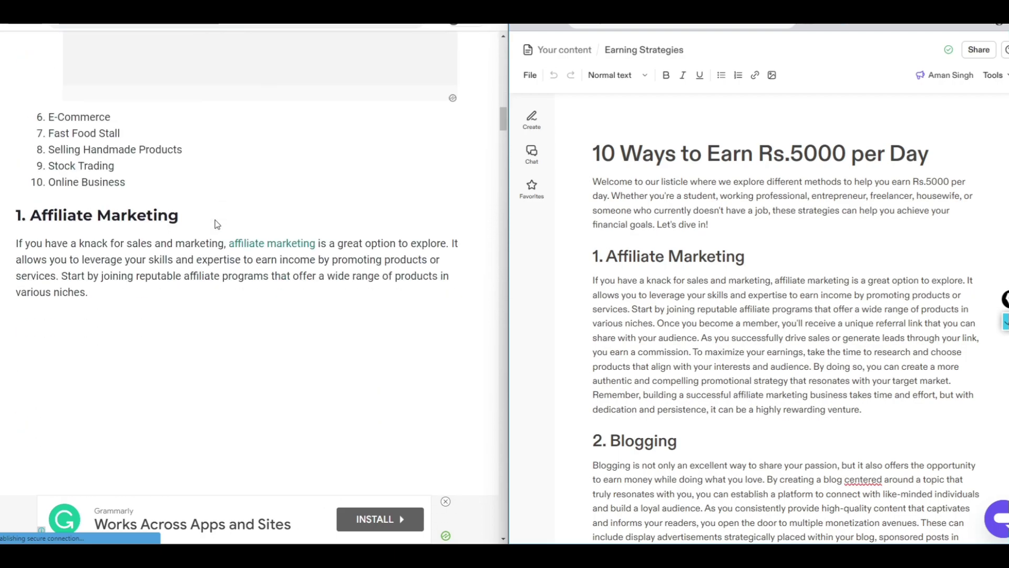
scroll(216, 223, "up", 2)
scroll(664, 205, "down", 1)
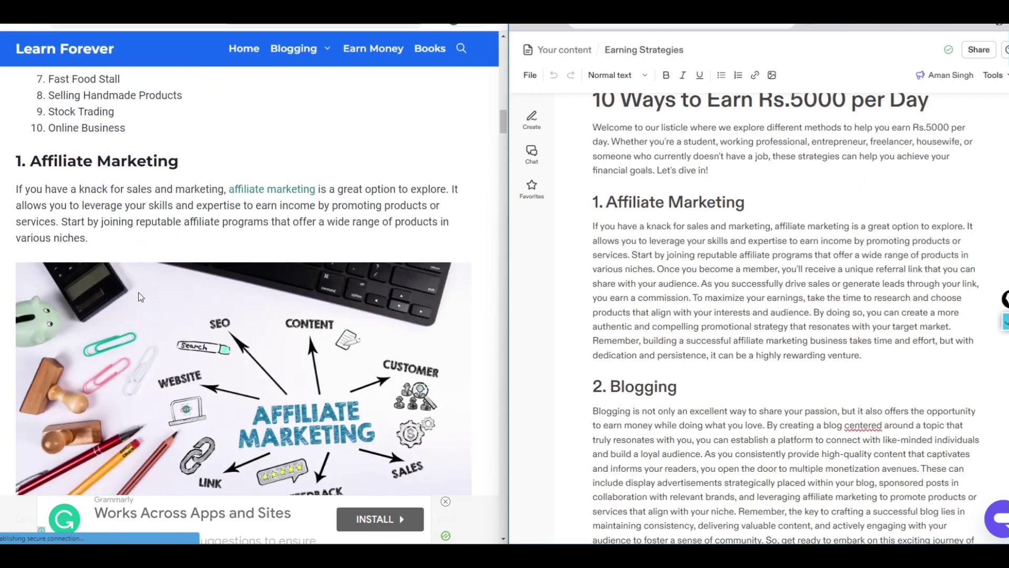
scroll(394, 295, "down", 8)
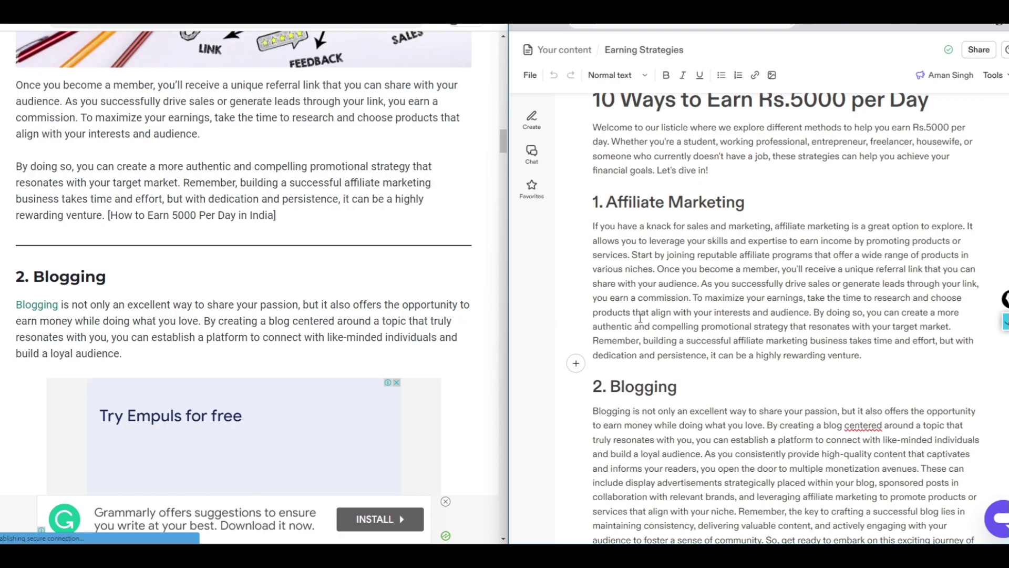
scroll(672, 299, "down", 6)
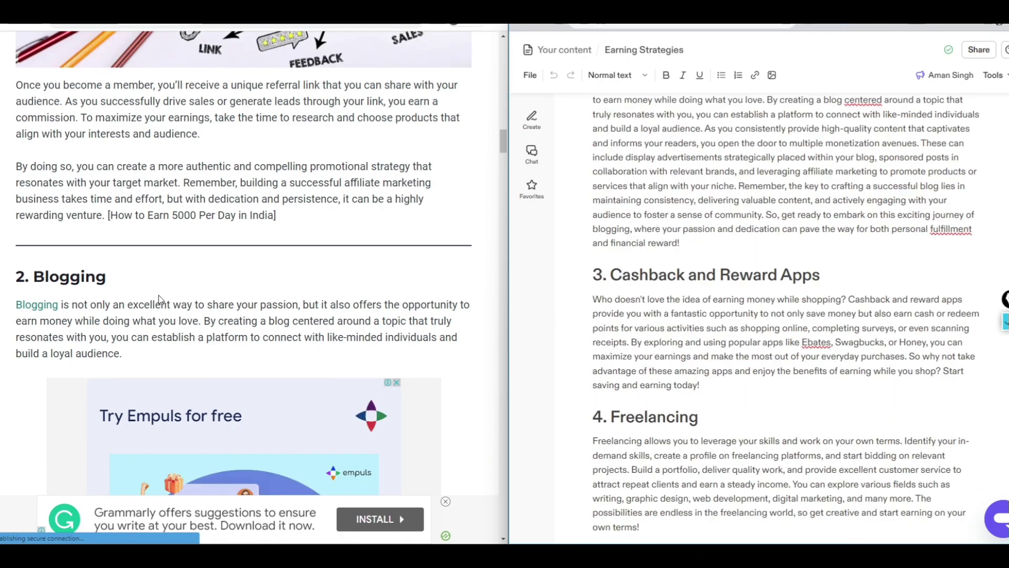
scroll(135, 300, "down", 15)
scroll(588, 278, "down", 4)
scroll(588, 277, "down", 6)
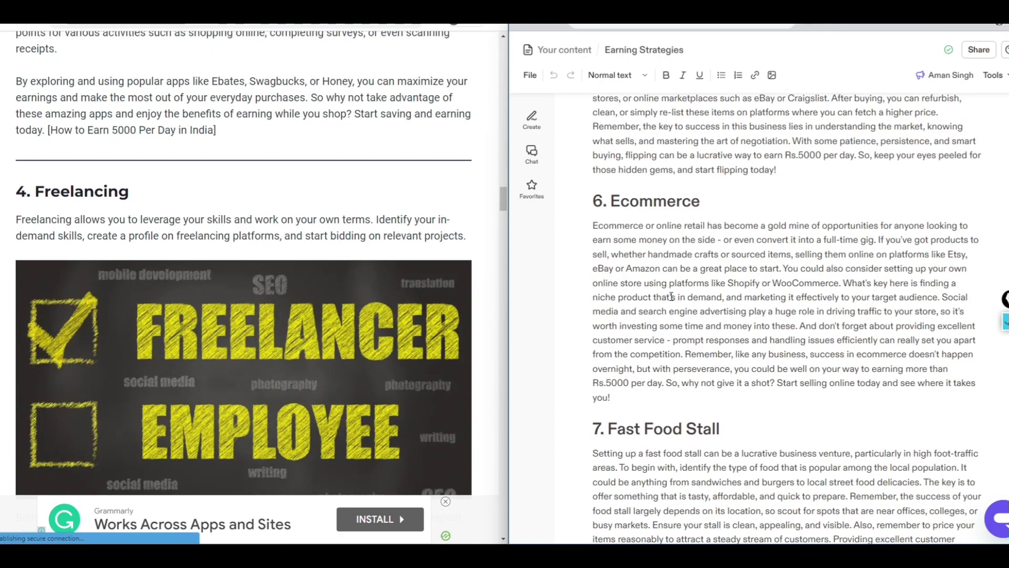
scroll(587, 277, "up", 5)
scroll(188, 361, "down", 7)
scroll(187, 361, "down", 3)
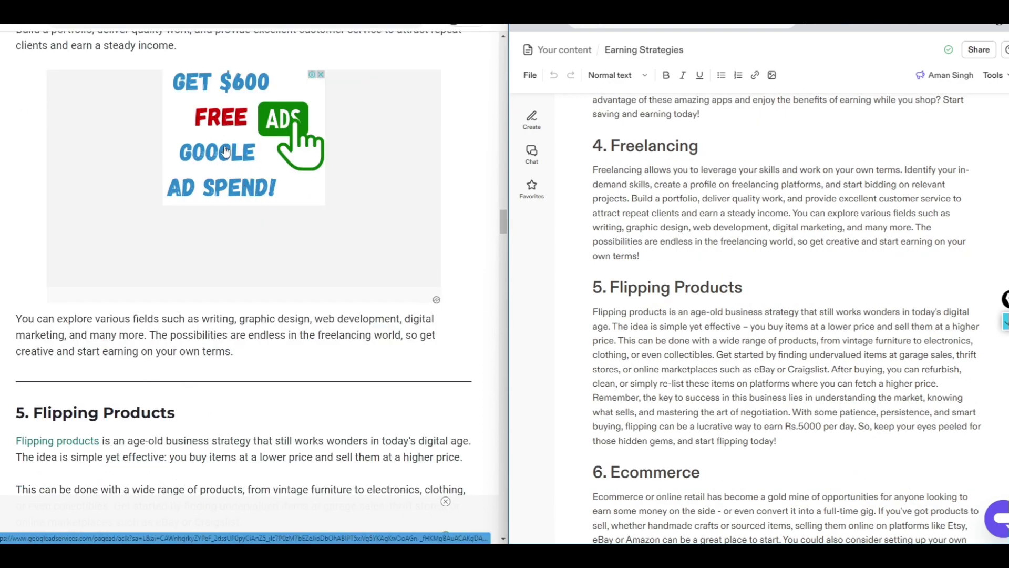
Return to the Jasper dashboard and open the Tools Rise website in a new tab.
left_click(517, 25)
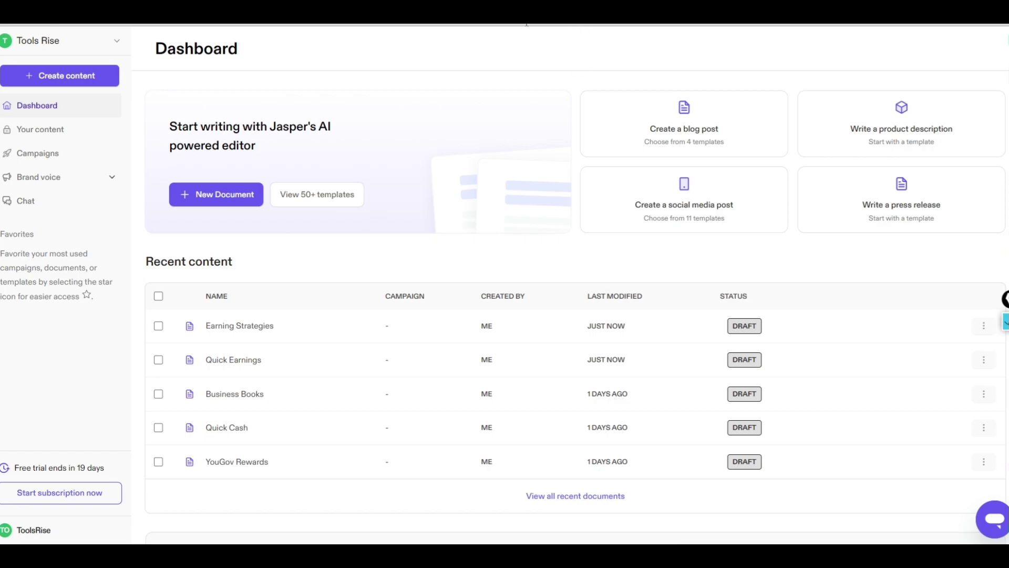
key("ctrl+t")
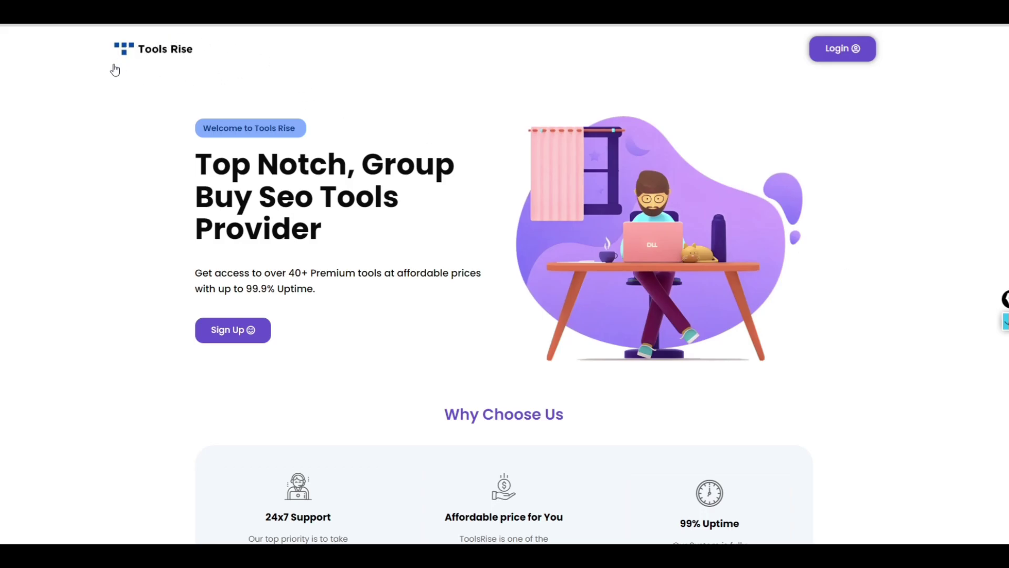
Examine the Tools Rise page, including the individual tools on offer and their prices in INR.
scroll(115, 100, "down", 12)
scroll(114, 97, "down", 15)
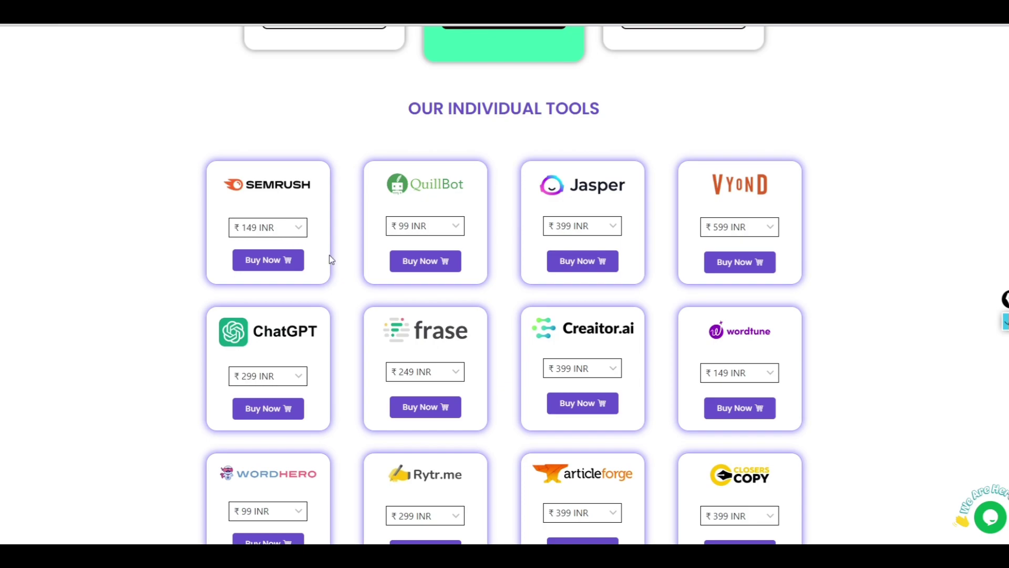
scroll(351, 257, "down", 2)
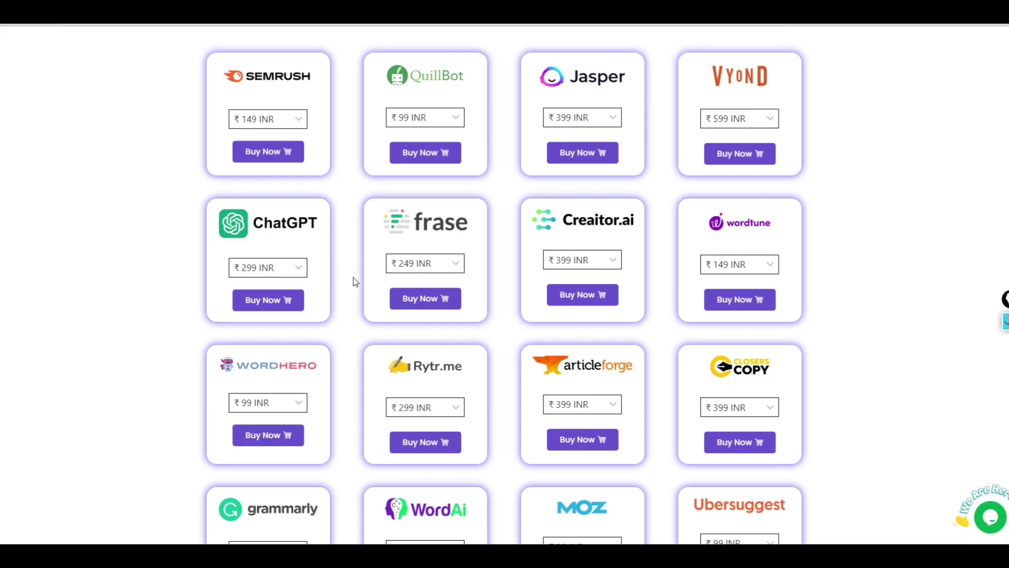
scroll(353, 281, "down", 2)
scroll(354, 282, "down", 10)
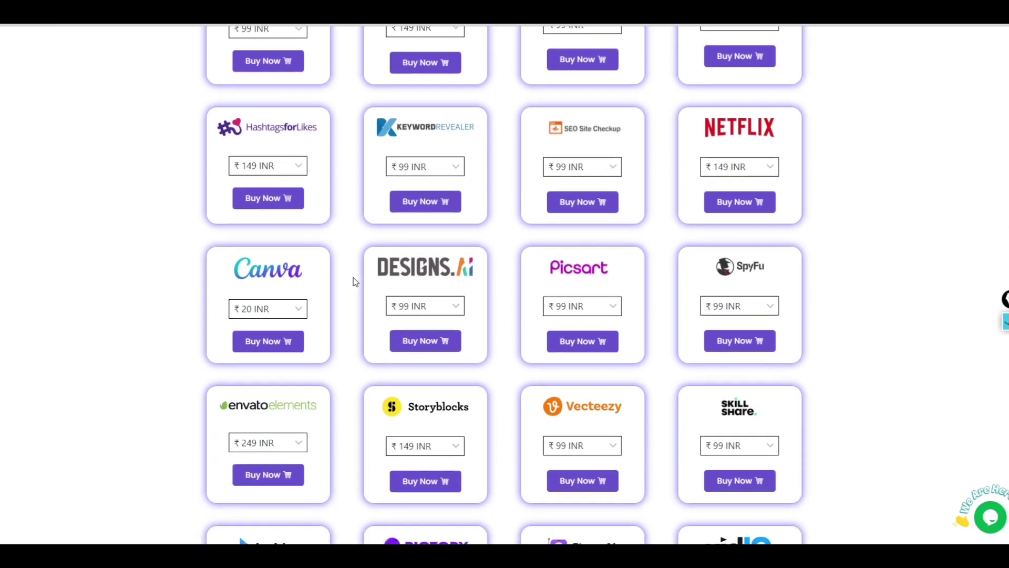
scroll(353, 277, "up", 18)
scroll(354, 281, "up", 20)
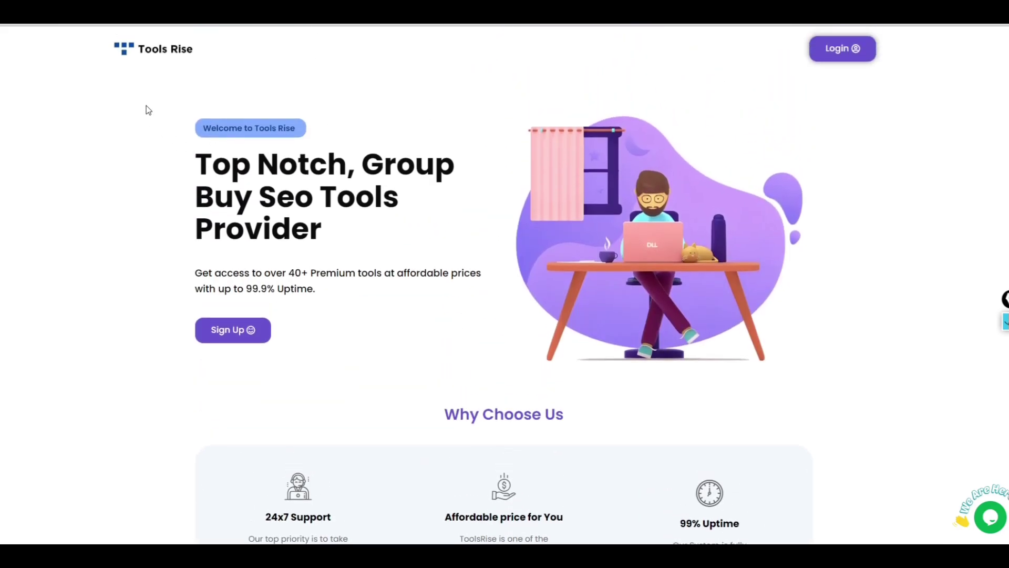
scroll(153, 159, "down", 14)
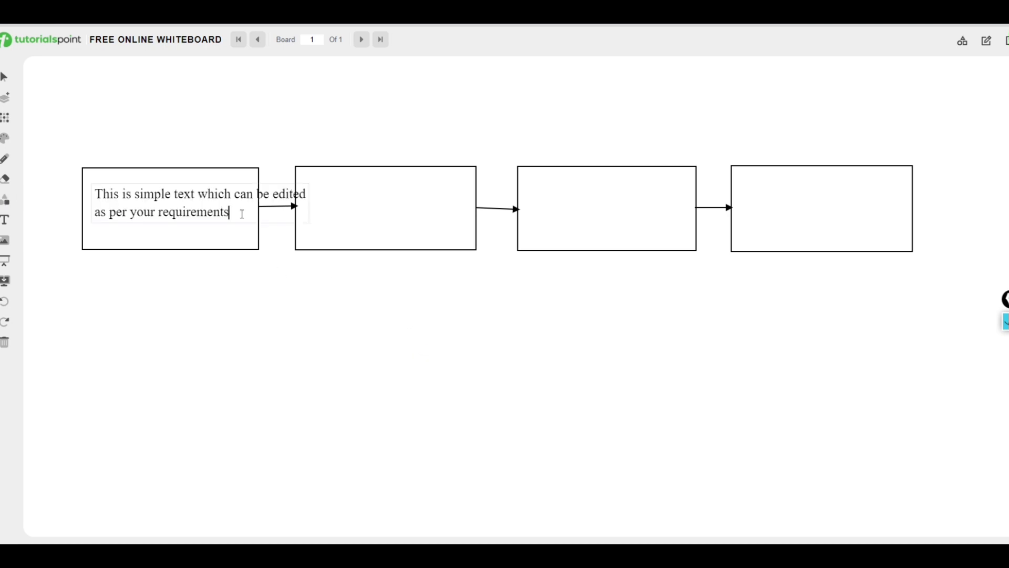
On the whiteboard, replace the placeholder text in the first box with "Write 30 article by yourself" and centre it vertically.
left_click_drag(241, 214, 96, 193)
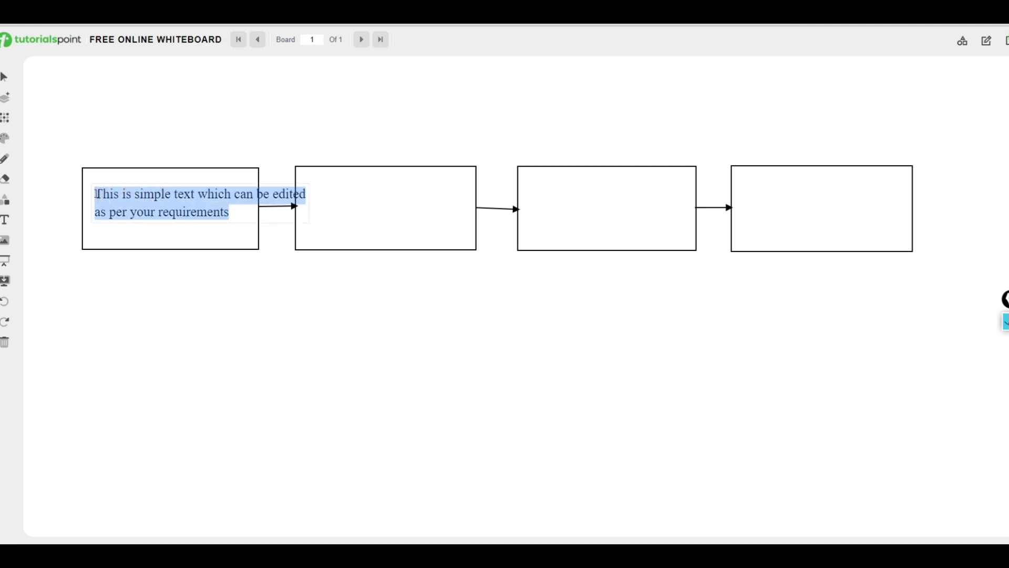
key("BackSpace")
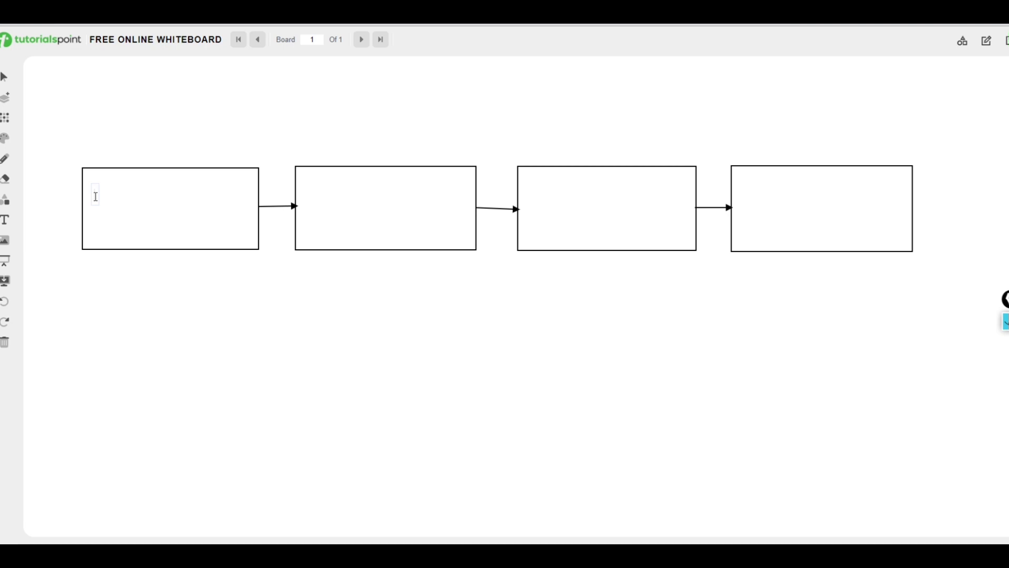
type("Write 30 article by yourself")
left_click_drag(129, 194, 129, 211)
left_click(142, 286)
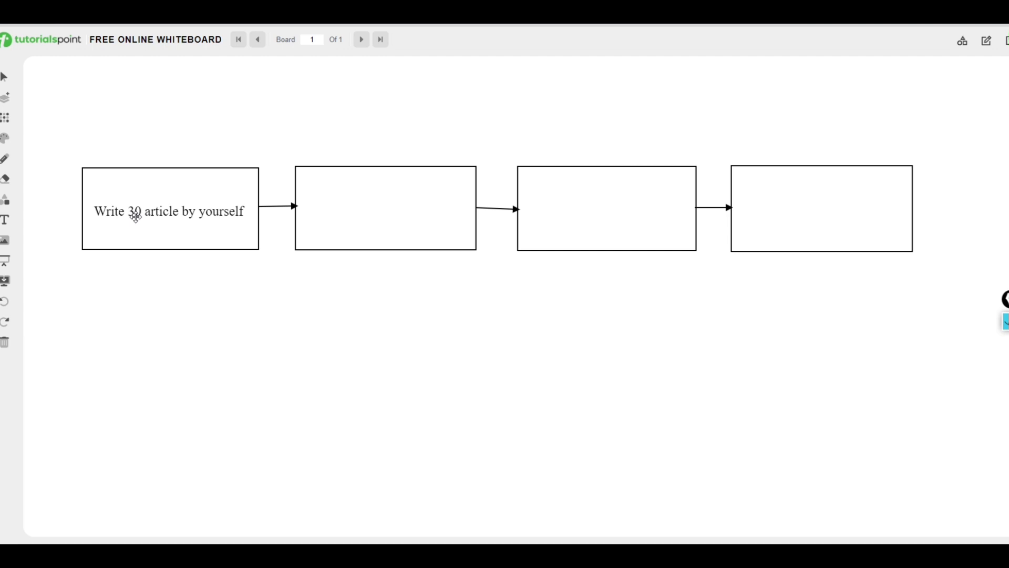
Add the text "Next 5 article, write with AI" inside the second box of the flowchart.
left_click(4, 221)
left_click(43, 205)
left_click_drag(223, 190, 320, 197)
left_click(456, 215)
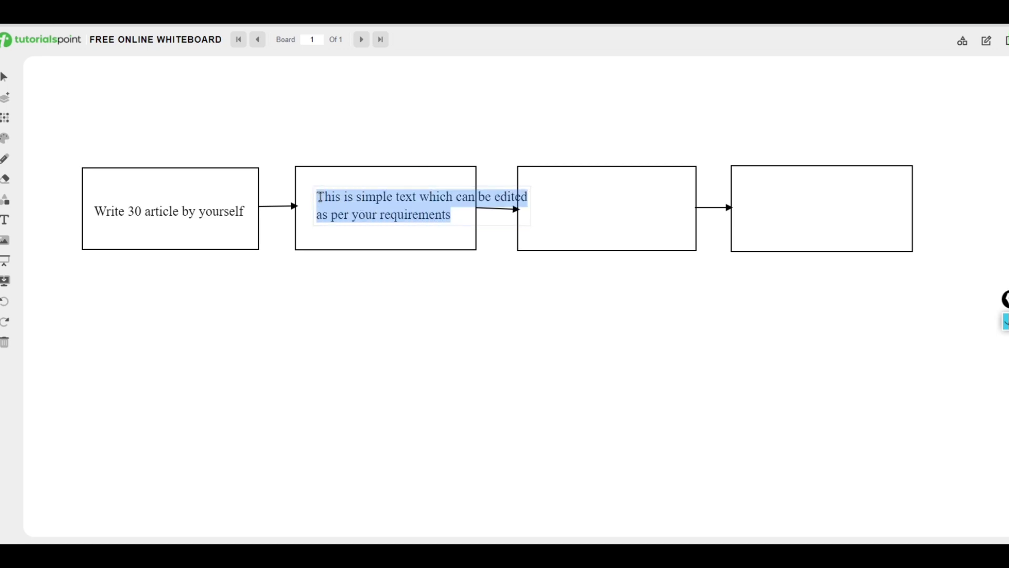
key("BackSpace")
type("Next ")
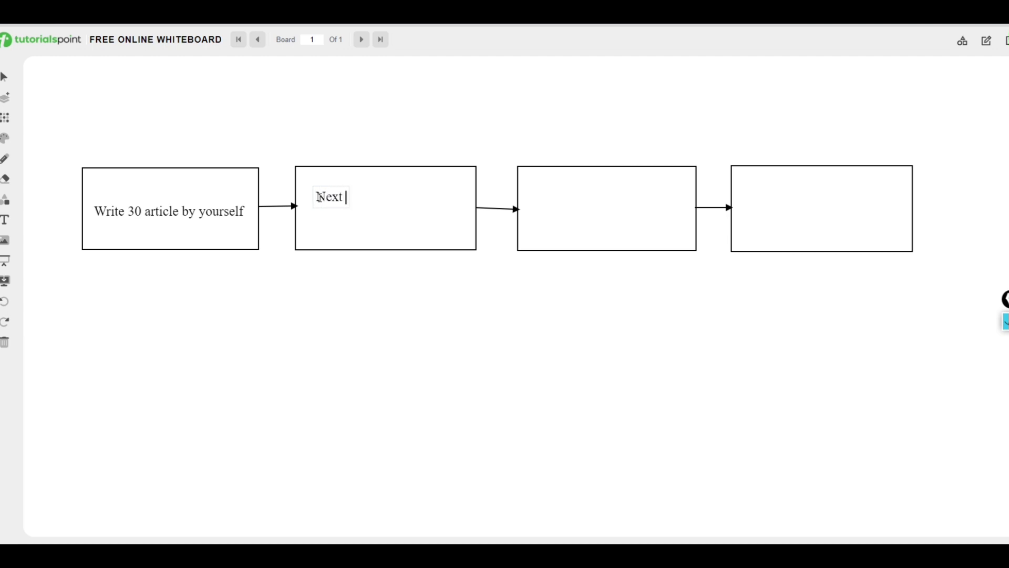
type("5 article ()")
key("Left")
key("Delete")
key("BackSpace")
type(", write with AI")
left_click(338, 310)
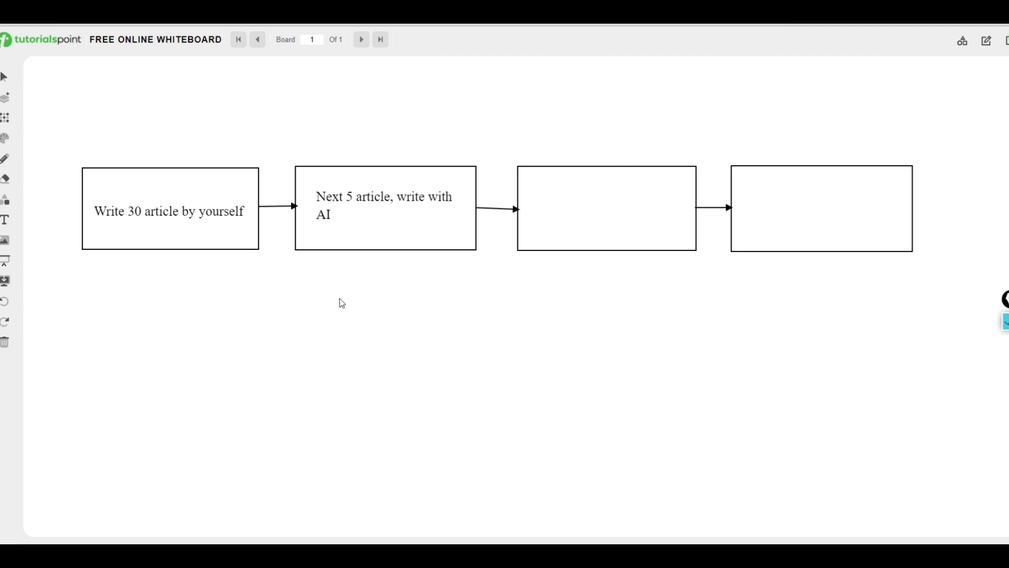
Reposition and slightly enlarge the "Next 5 article, write with AI" text to fill the second box better.
left_click(342, 206)
left_click_drag(346, 205, 339, 206)
left_click_drag(448, 225, 466, 231)
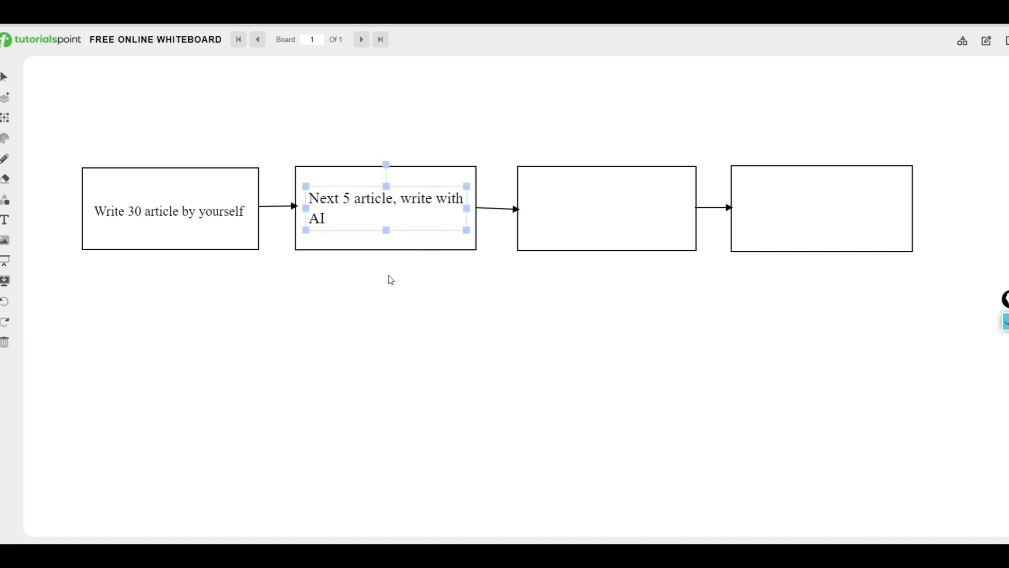
left_click(383, 282)
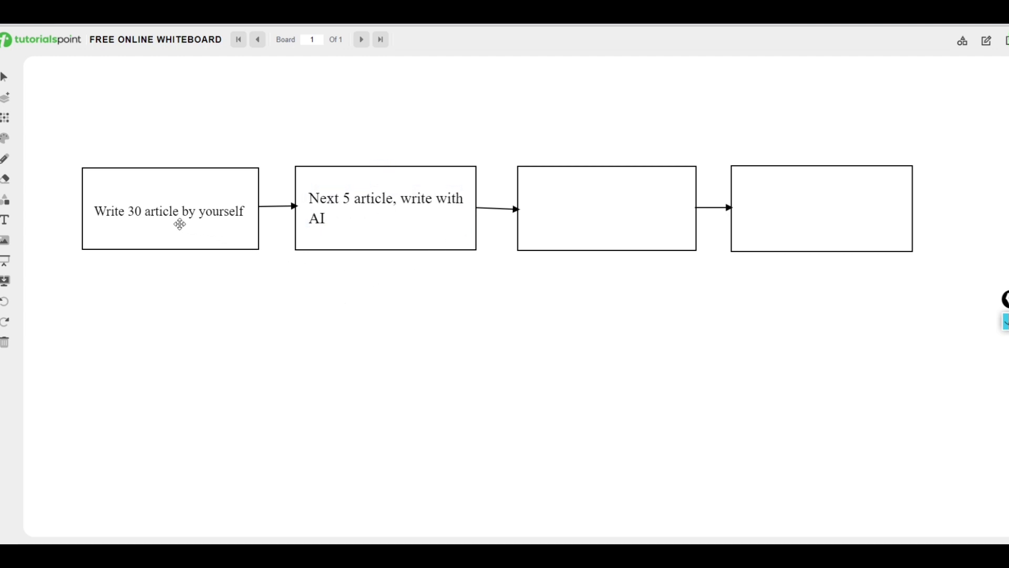
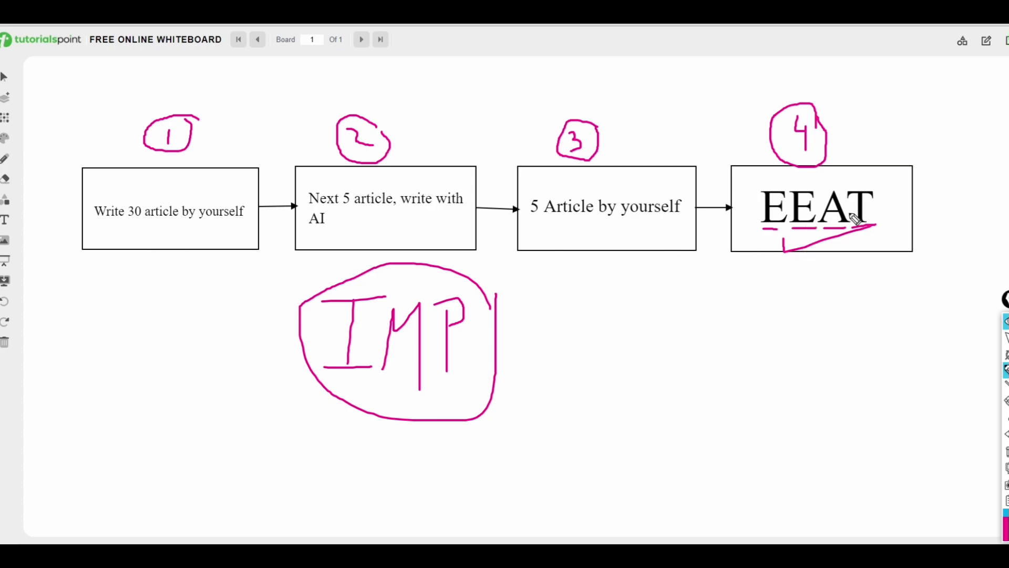
Circle EEAT in the fourth box with the pen and clear all the pen annotations.
mouse_move(873, 187)
left_mouse_down()
mouse_move(751, 197)
mouse_move(841, 251)
mouse_move(894, 203)
mouse_move(877, 187)
left_mouse_up()
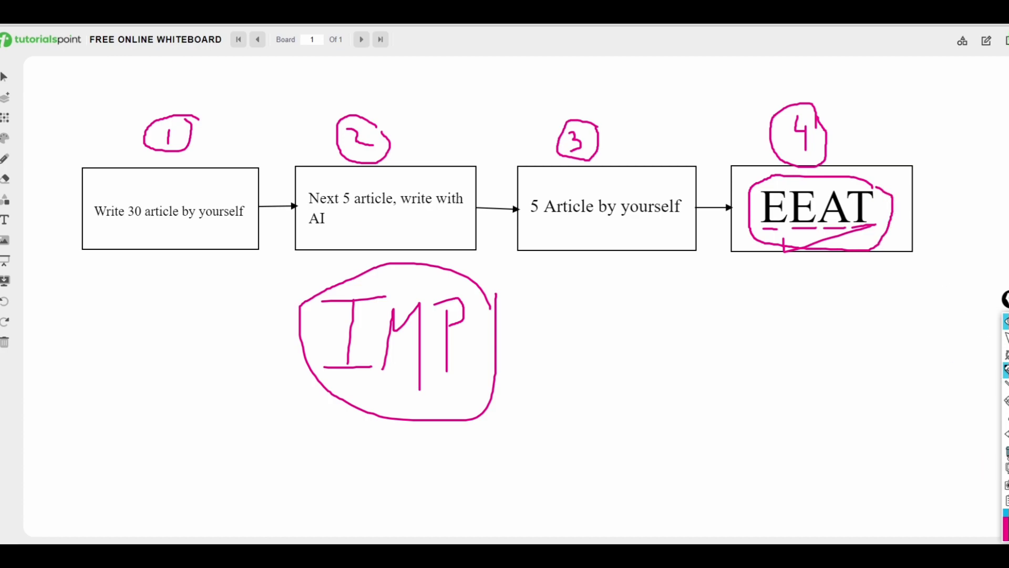
left_click(1007, 451)
left_click(1006, 338)
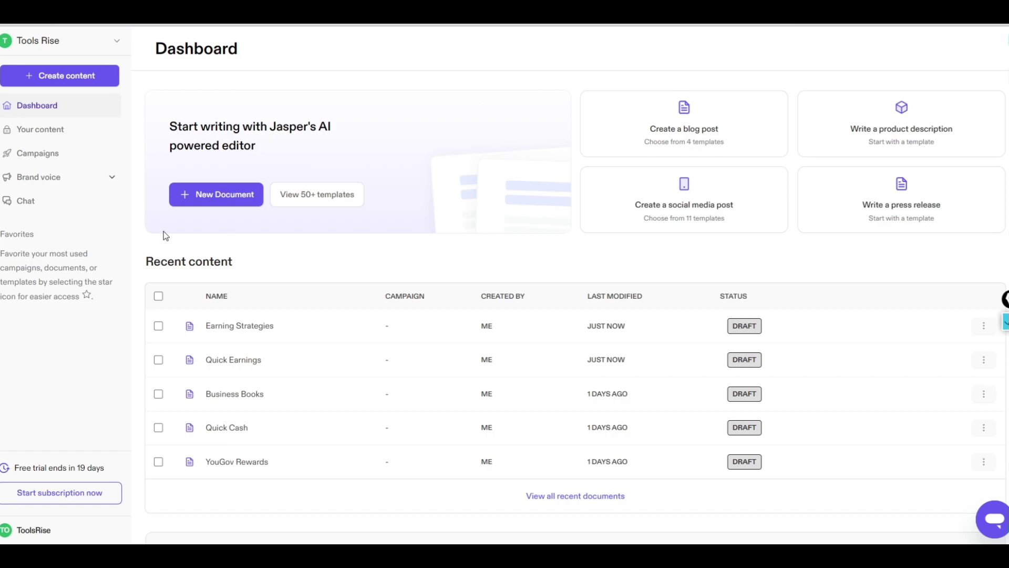
Switch to Jasper, create a new blank document and open its brand voice selection.
left_click(190, 199)
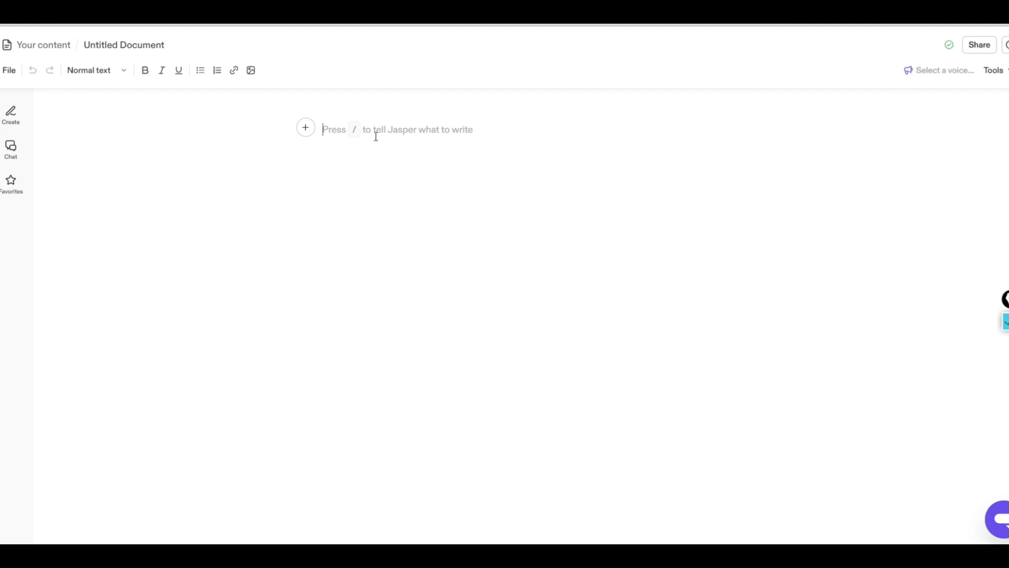
left_click(946, 70)
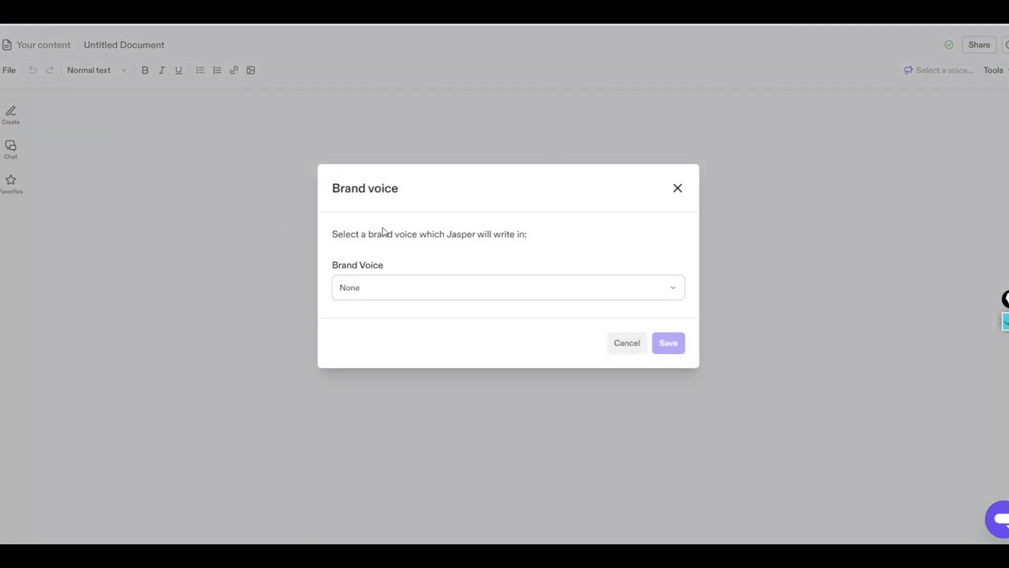
Examine the options for creating a brand voice from text or from a site URL, without adding one.
left_click(379, 300)
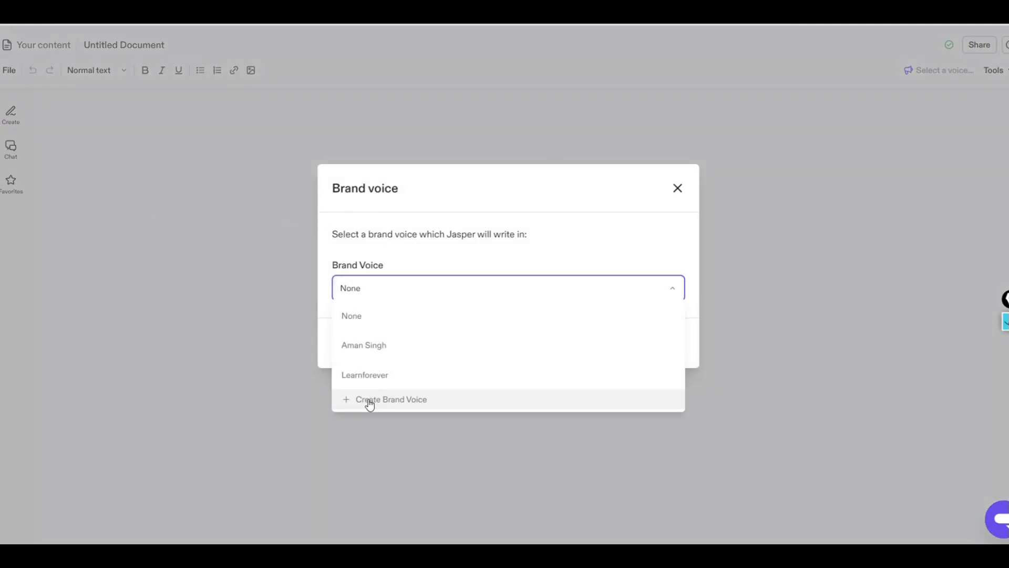
left_click(368, 399)
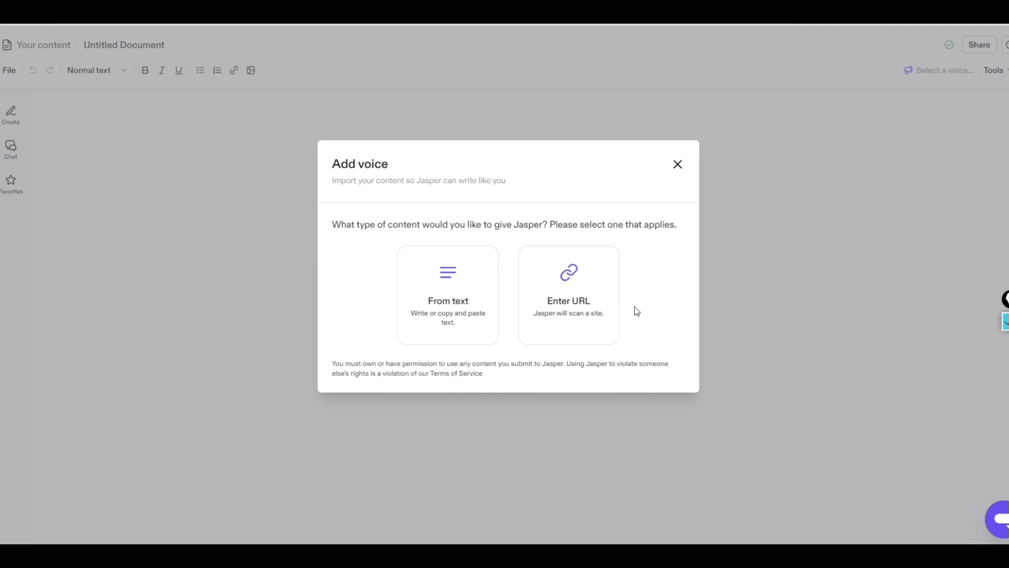
left_click(600, 299)
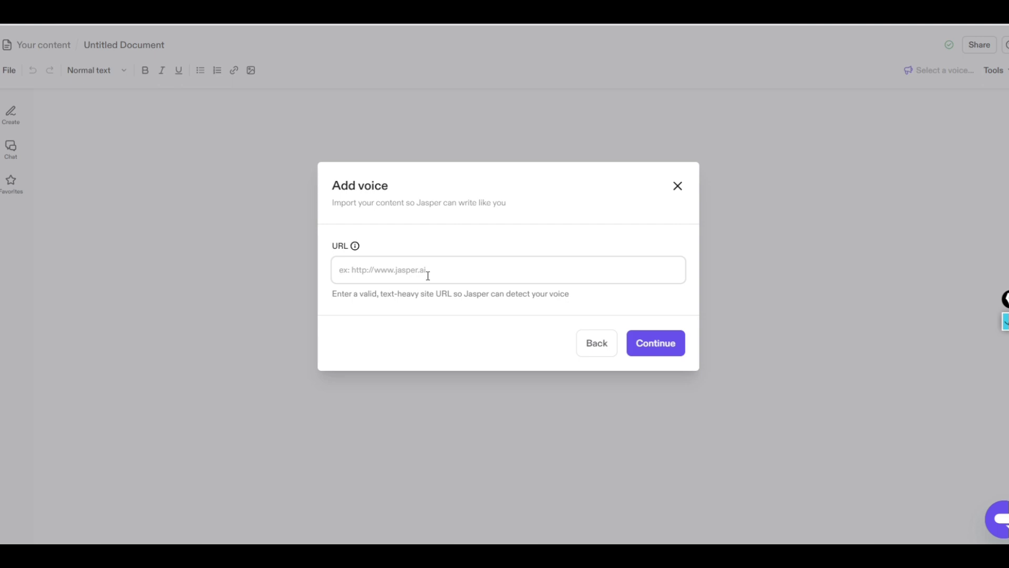
left_click(445, 273)
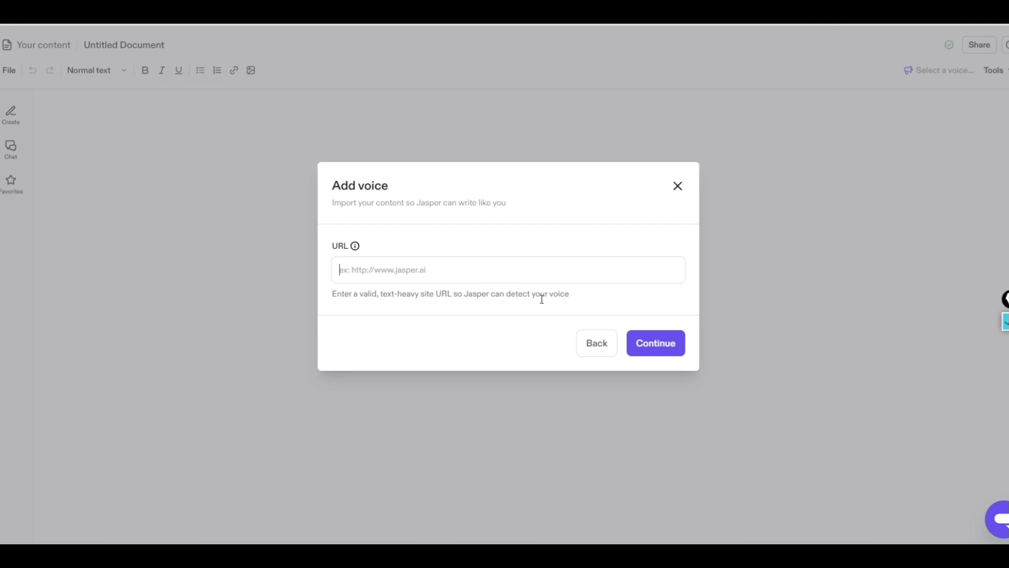
left_click(591, 345)
left_click(678, 165)
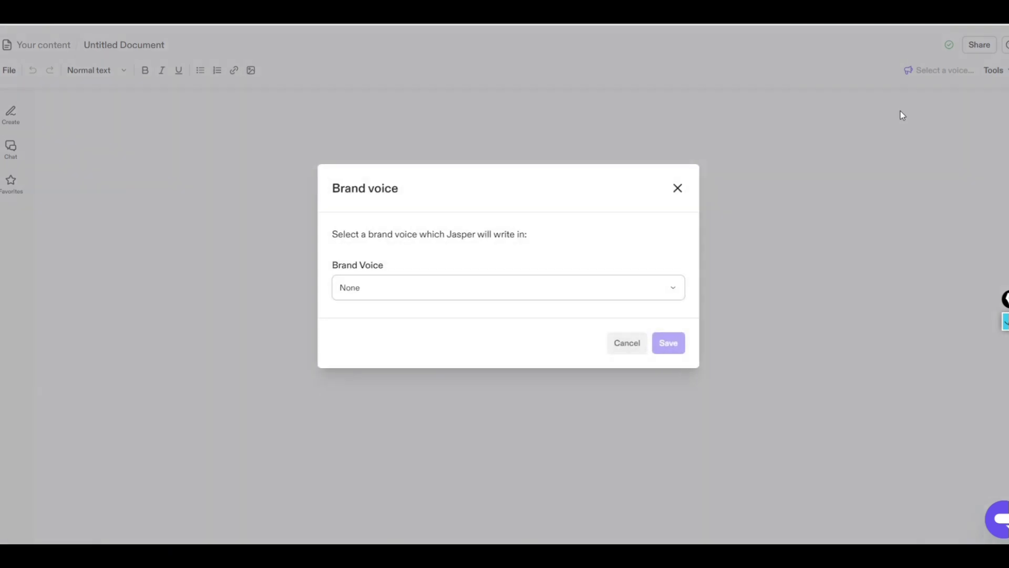
Set the document's brand voice to Learnforever and save the selection.
left_click(406, 301)
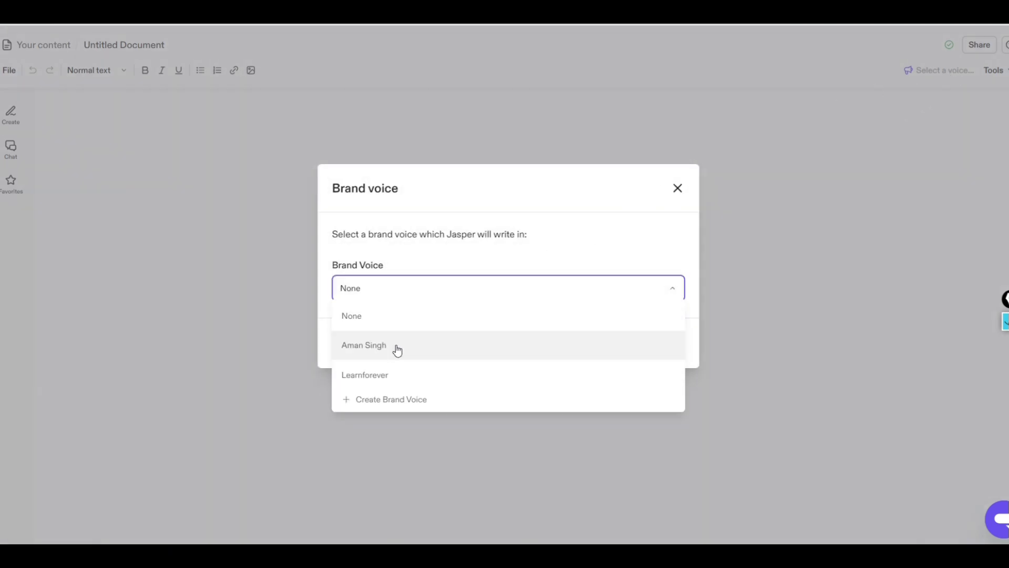
left_click(395, 350)
left_click(418, 252)
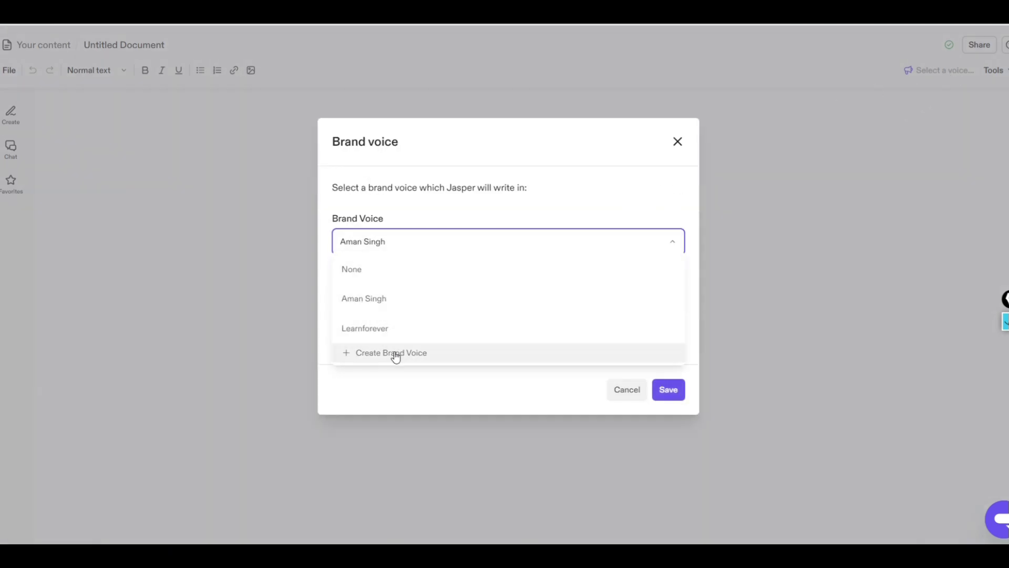
left_click(394, 338)
left_click(665, 380)
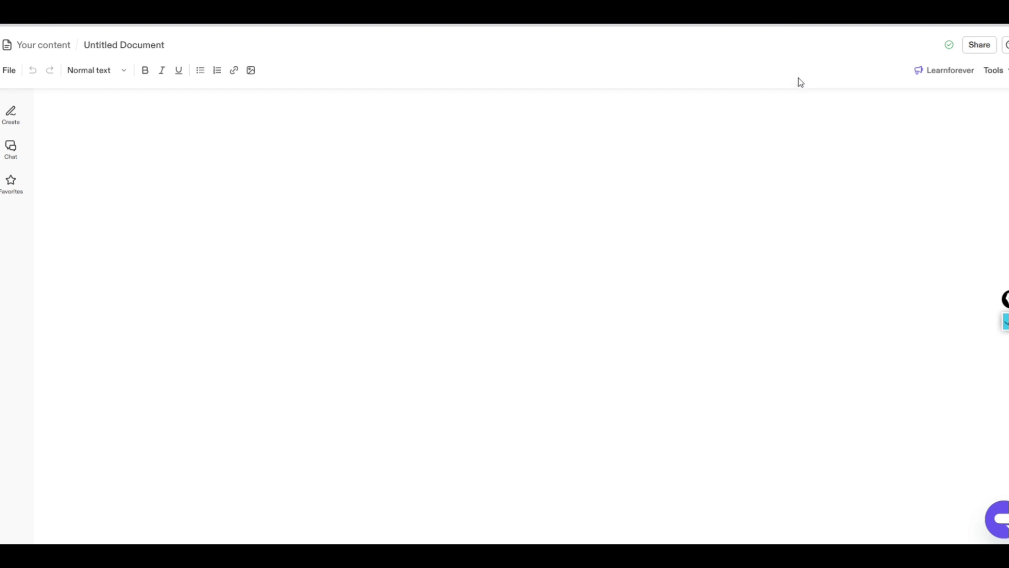
Open the collection of content templates and show the Blog category.
left_click(10, 118)
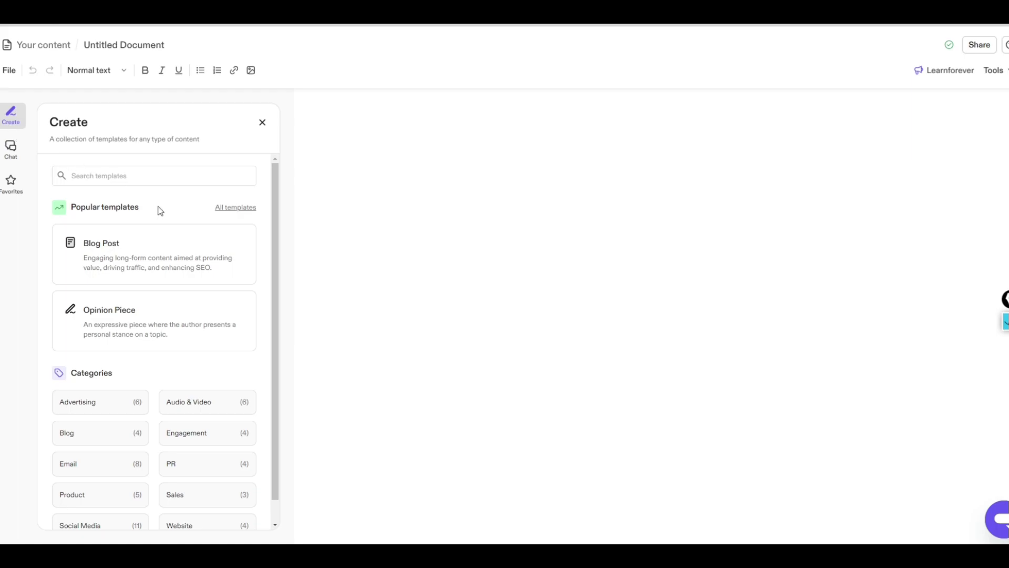
scroll(159, 210, "down", 1)
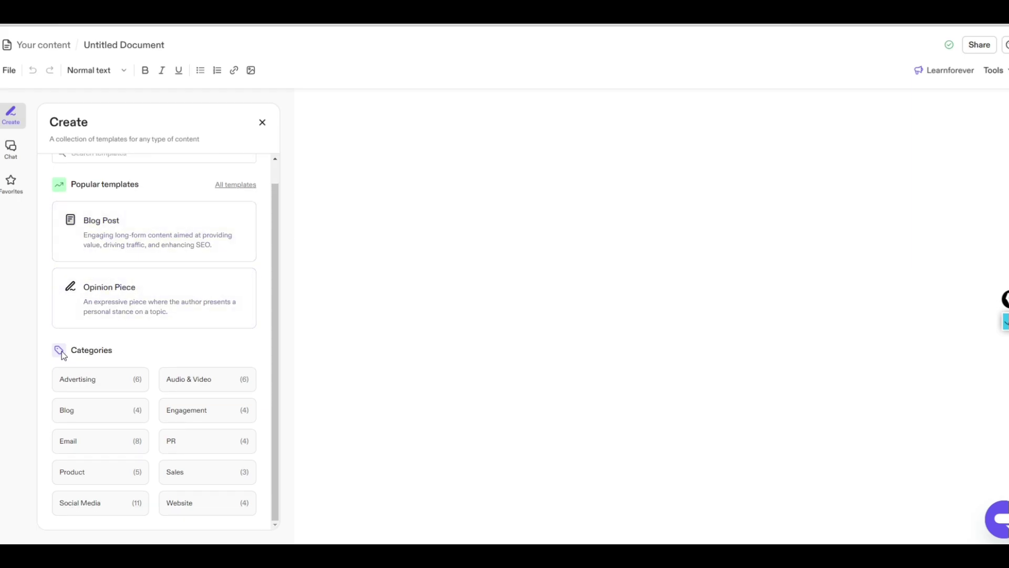
scroll(65, 360, "down", 5)
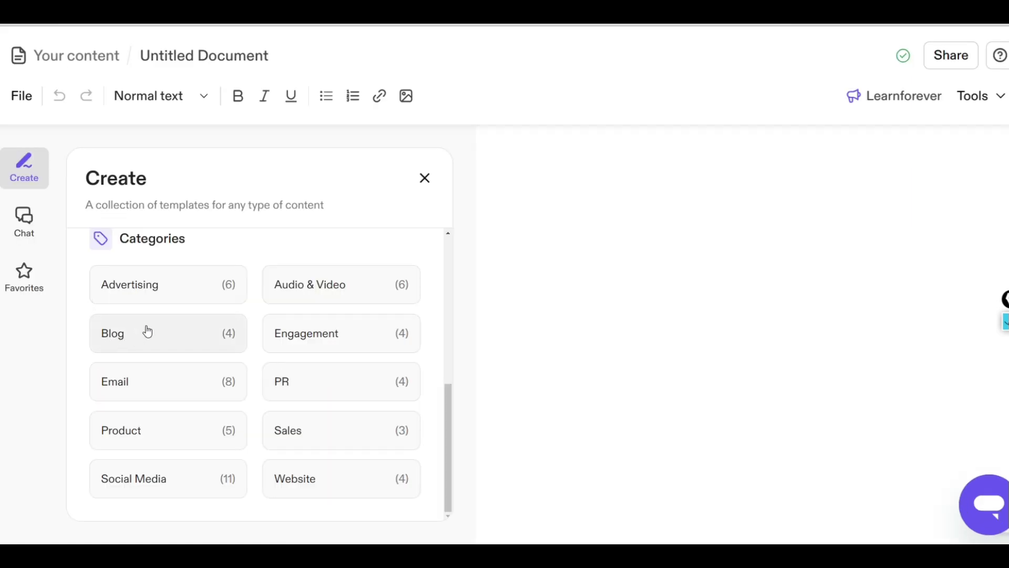
left_click(148, 331)
Examine the Blog Post, Instructional Post, Listicle and Opinion Piece templates in the Blog category.
scroll(187, 319, "up", 3)
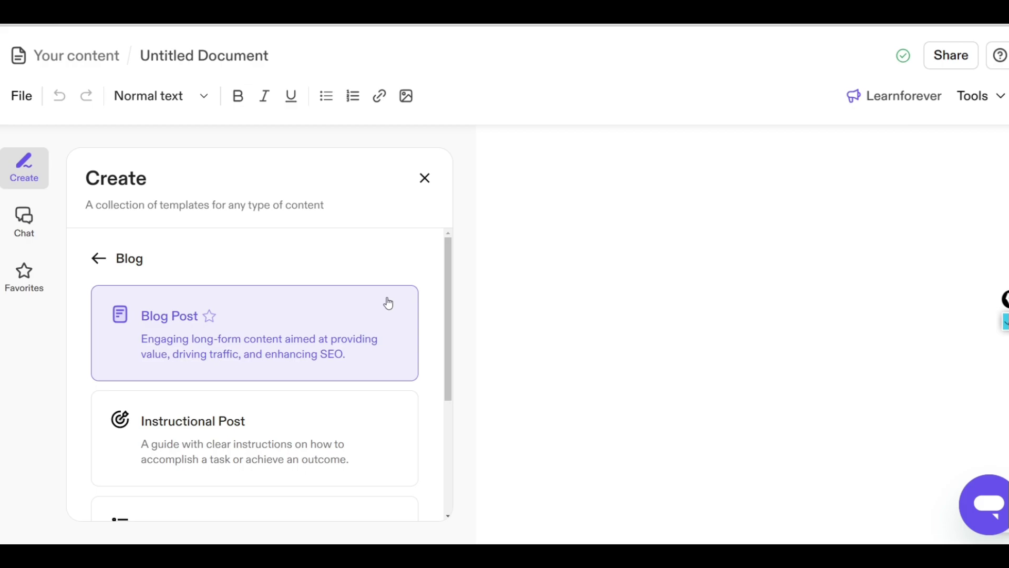
scroll(388, 304, "down", 2)
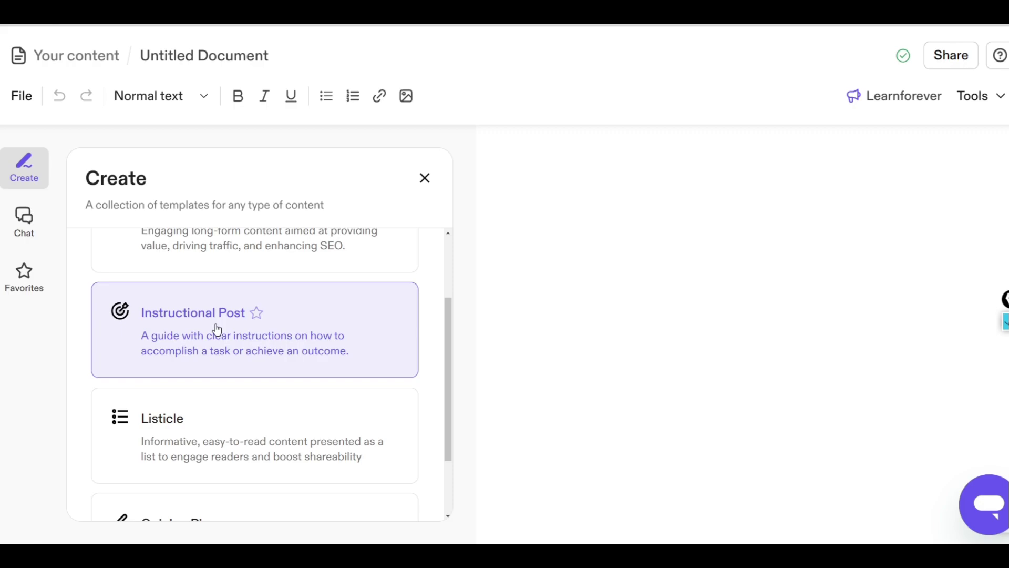
scroll(216, 328, "up", 1)
scroll(225, 345, "down", 2)
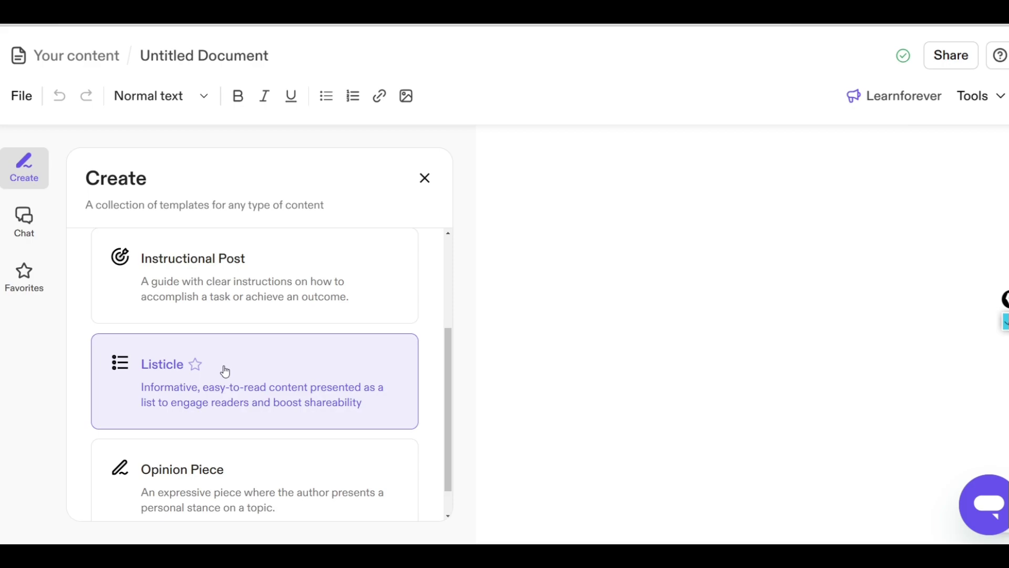
scroll(220, 373, "down", 1)
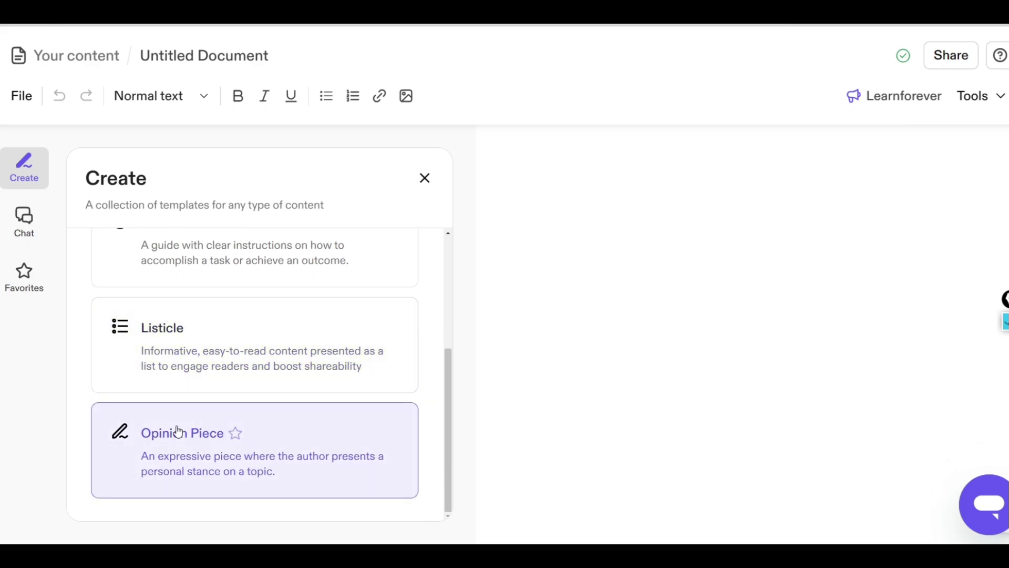
scroll(194, 338, "up", 3)
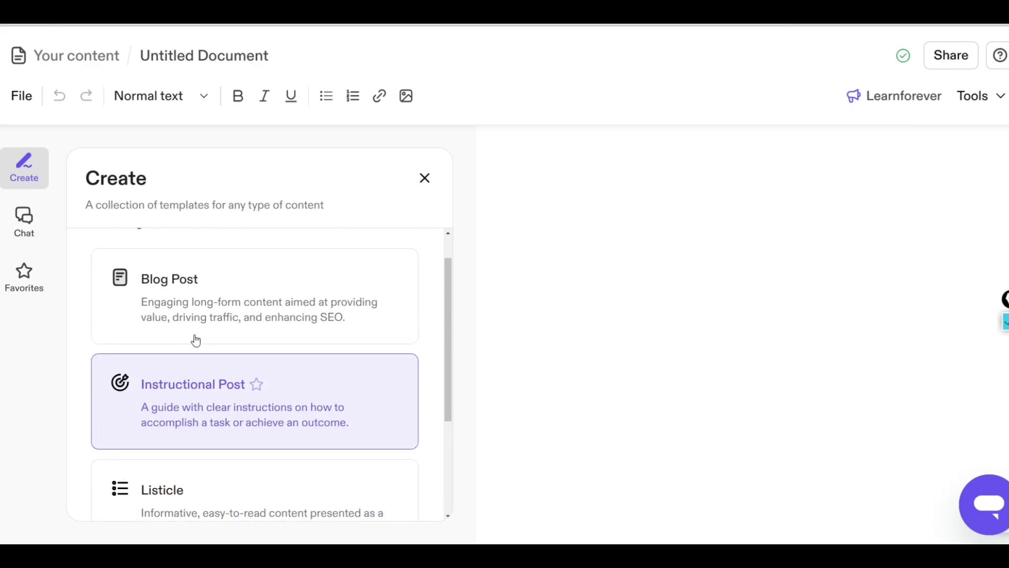
scroll(176, 298, "down", 2)
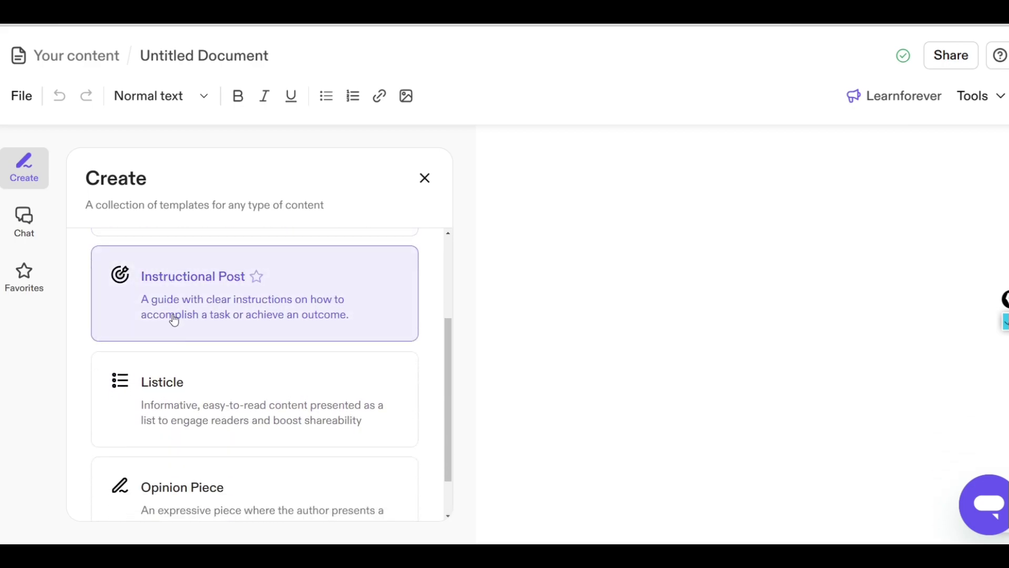
Start a blog listicle from the Listicle template with the main topic "how to make $100 per day".
scroll(169, 337, "down", 1)
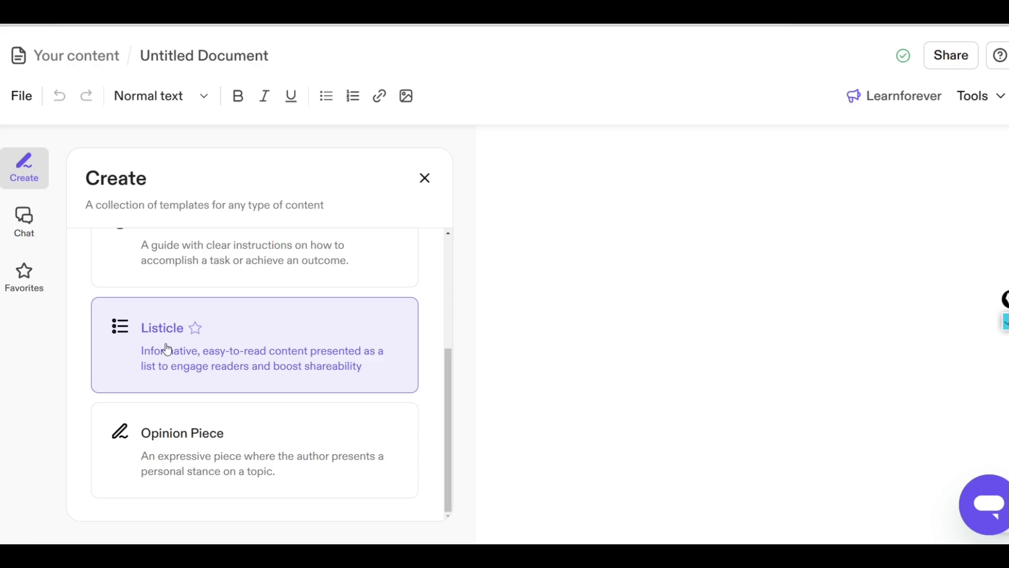
left_click(256, 354)
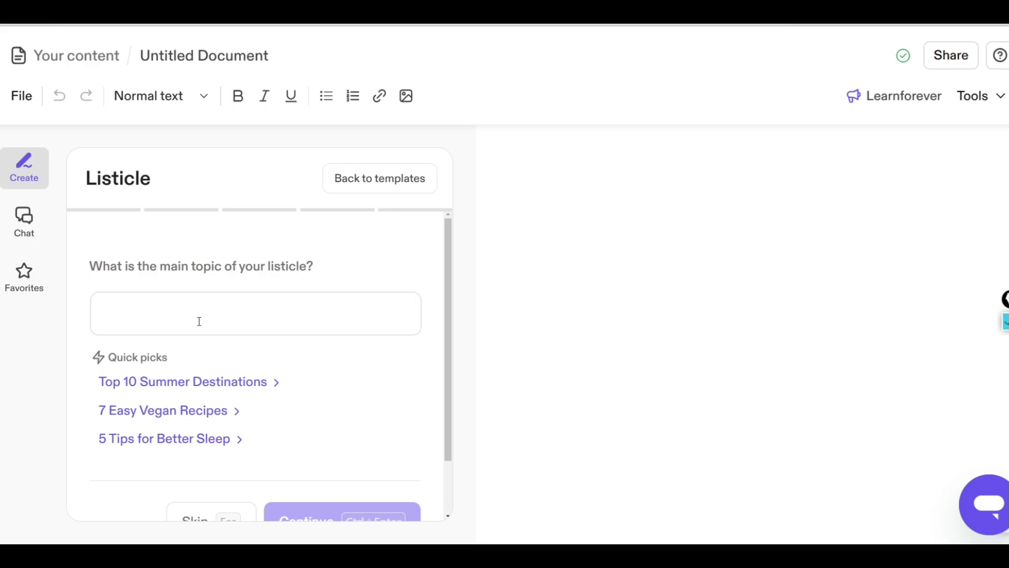
type("how to make $100 per day")
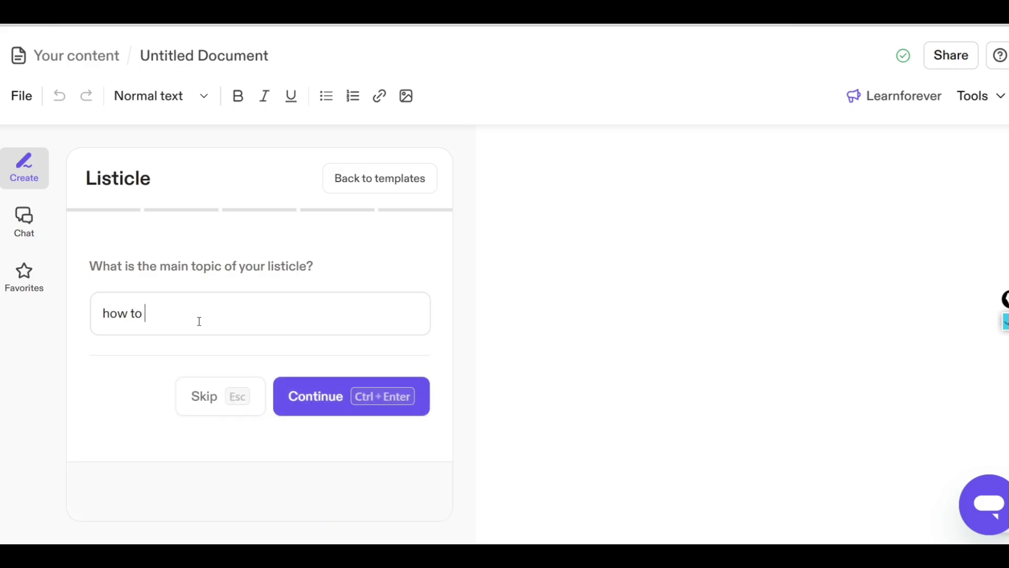
left_click(303, 394)
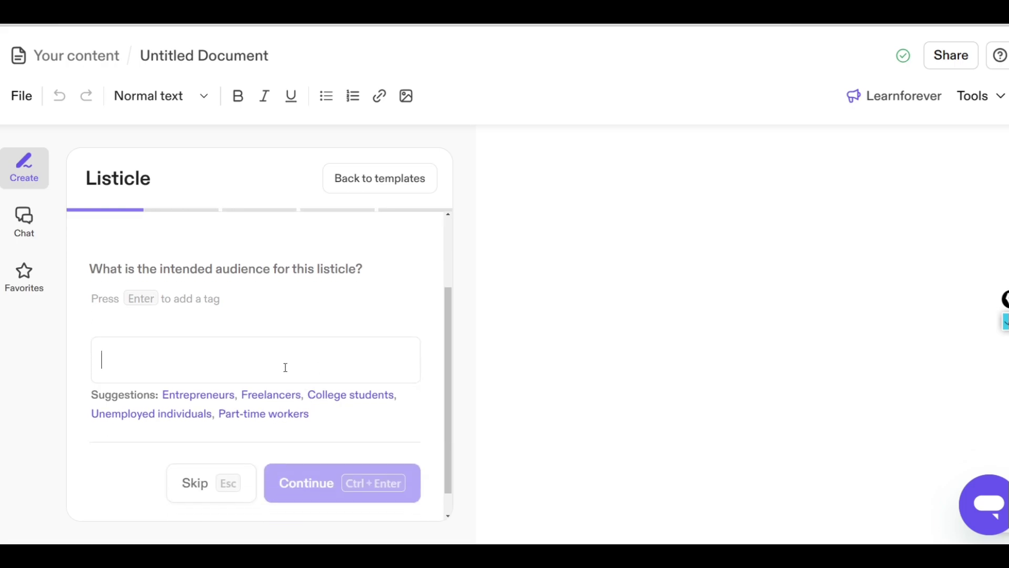
Set the listicle's audience to Entrepreneurs, Freelancers, College students, Unemployed individuals and Part-time workers, and submit it.
left_click(201, 395)
left_click(202, 425)
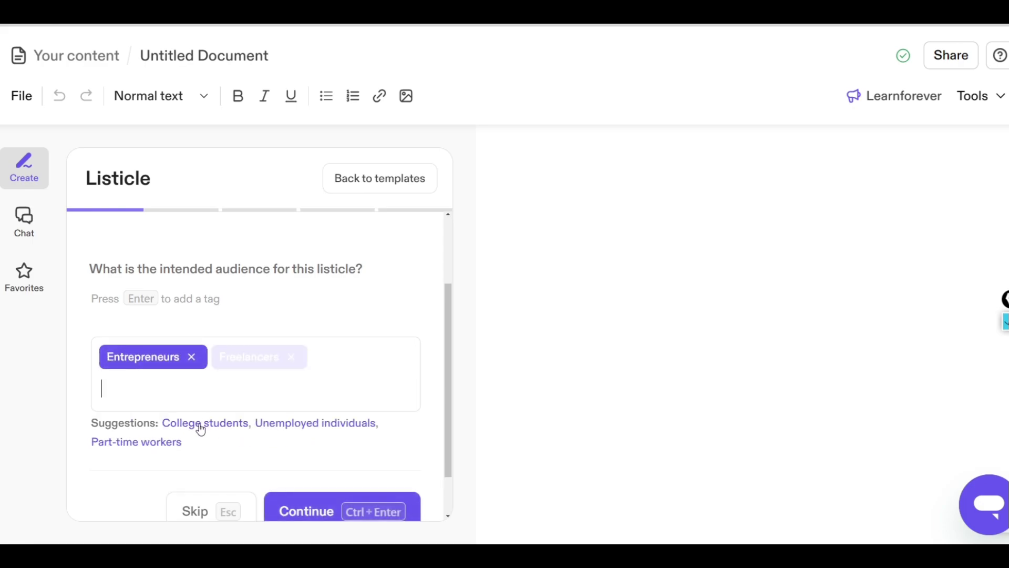
left_click(200, 425)
left_click(205, 454)
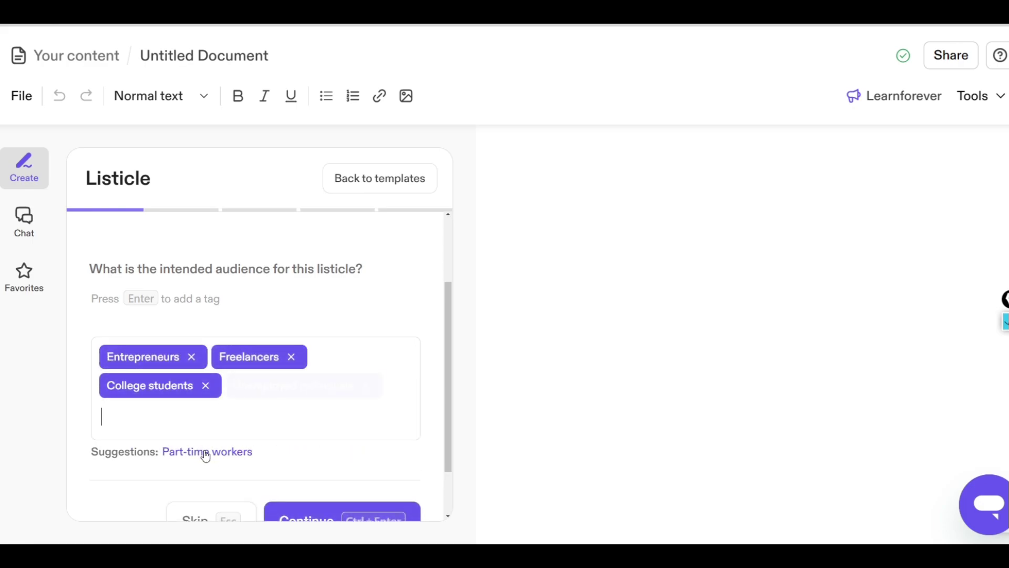
left_click(206, 452)
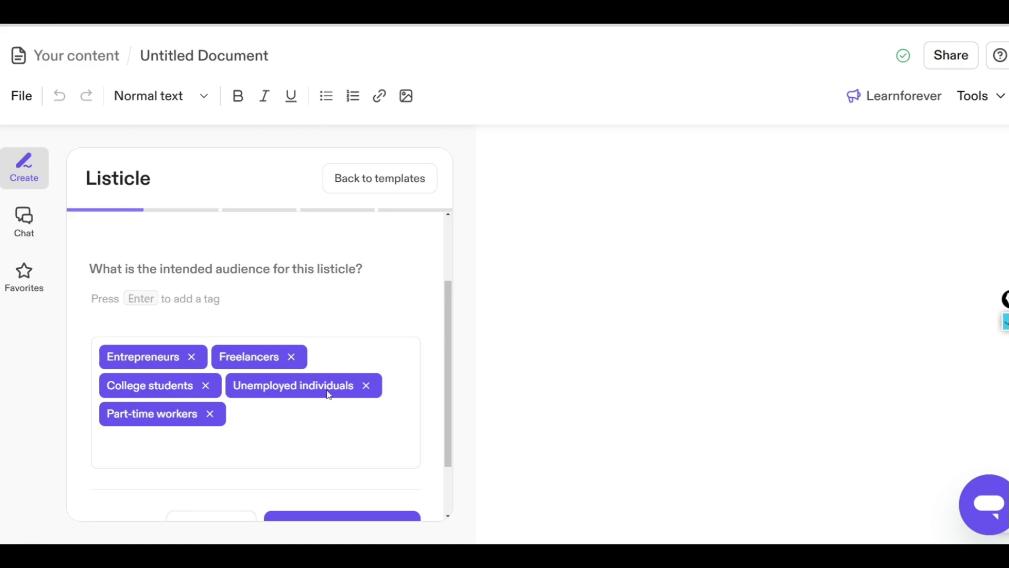
scroll(307, 420, "down", 1)
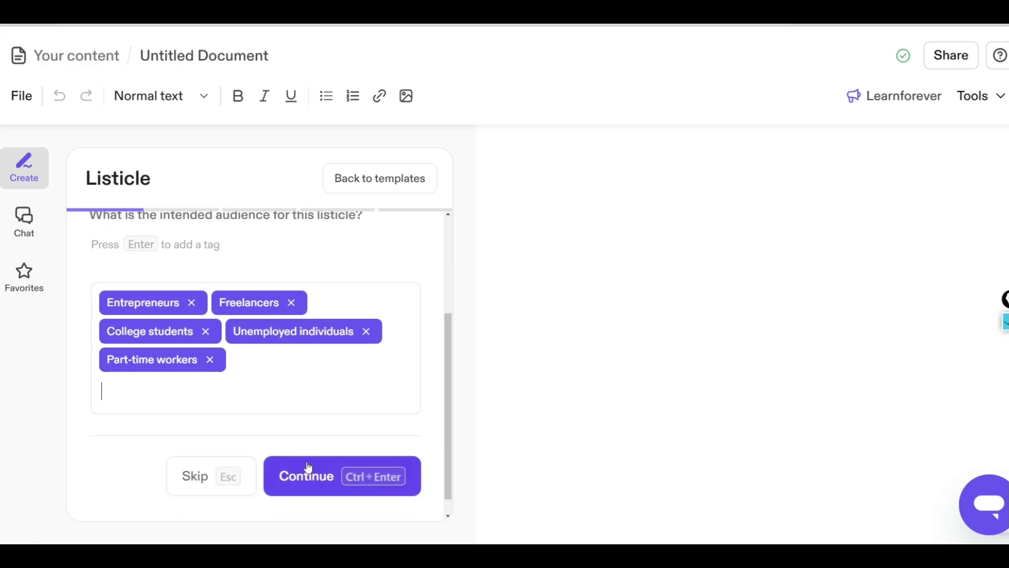
left_click(308, 475)
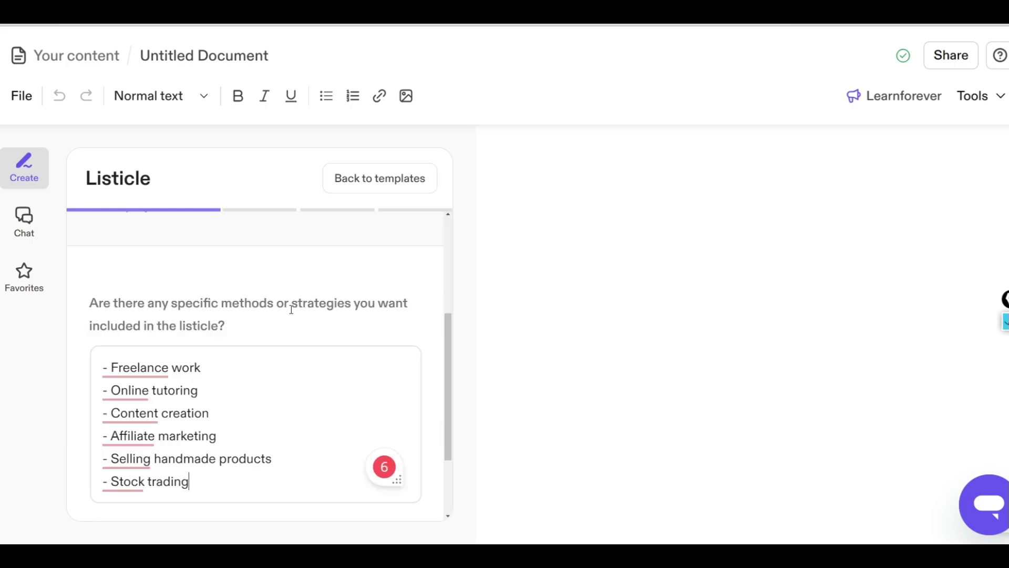
Accept the suggested money-making methods, from freelance work to stock trading, and the suggested tips for each method.
left_click_drag(250, 329, 89, 303)
left_click(251, 324)
scroll(221, 368, "down", 2)
mouse_move(136, 259)
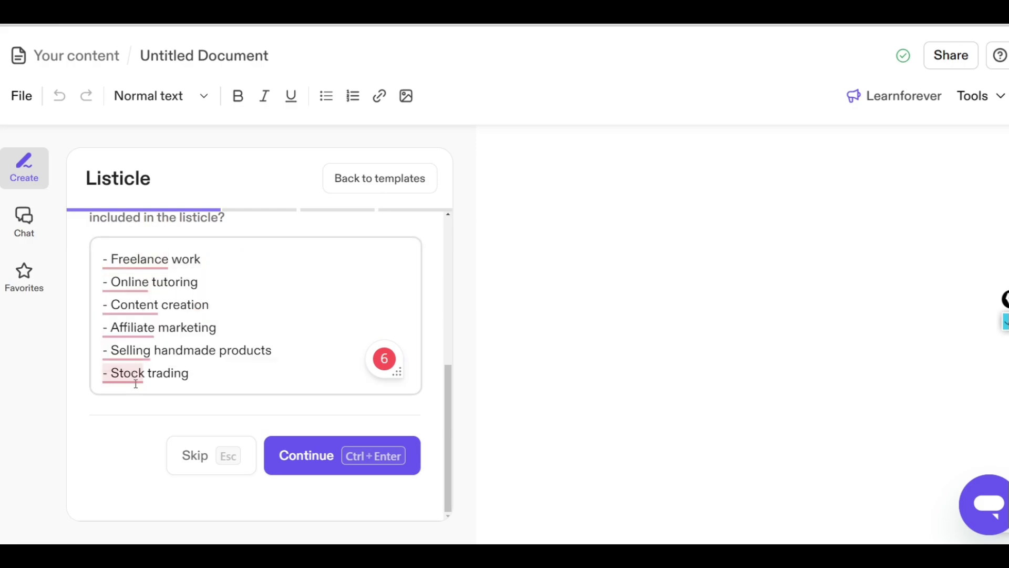
left_click(288, 448)
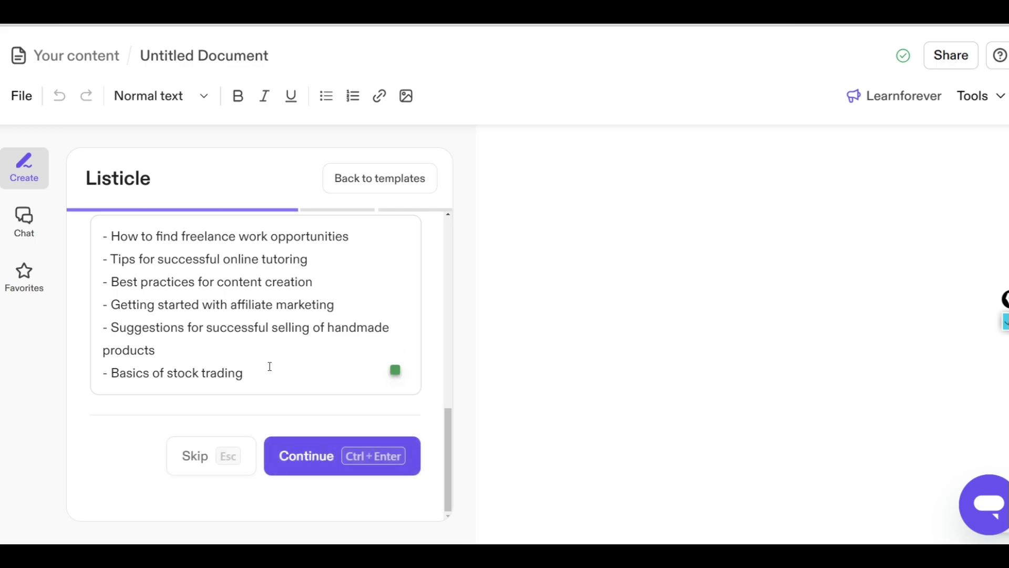
scroll(266, 363, "down", 1)
left_click(295, 451)
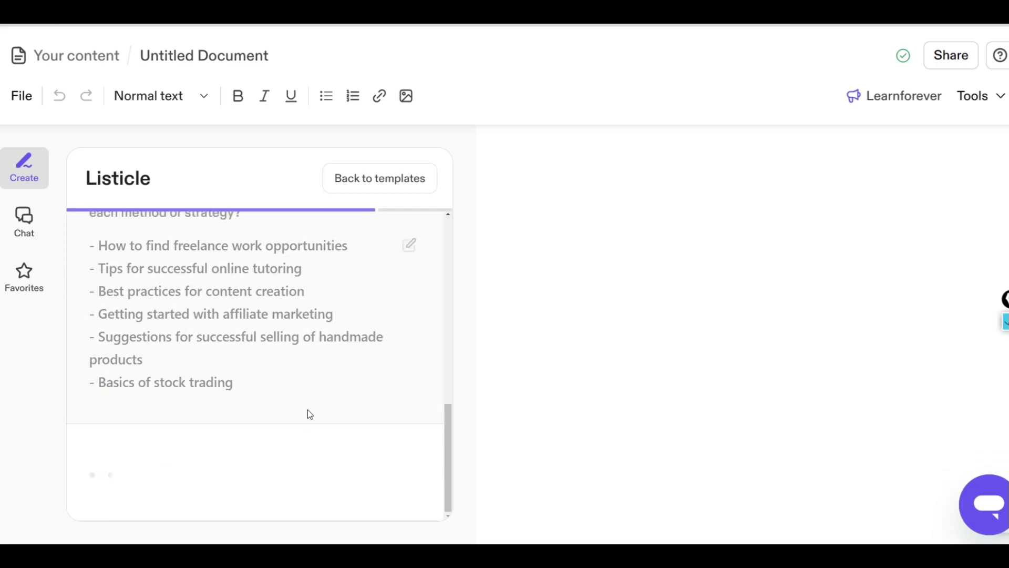
Review the proposed outline through to its conclusion and generate the listicle from it.
scroll(222, 371, "up", 6)
scroll(222, 371, "up", 10)
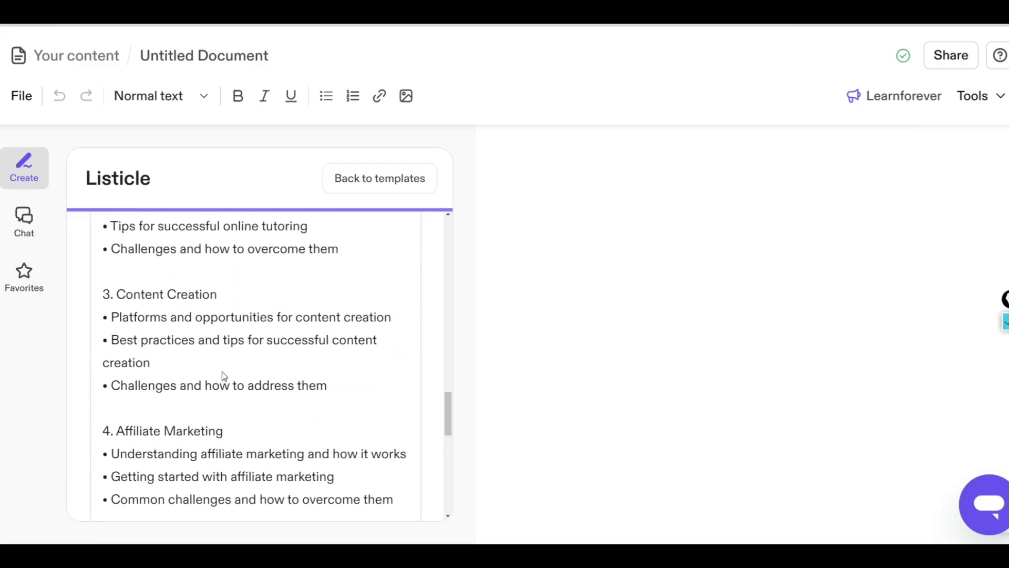
scroll(222, 371, "down", 5)
scroll(223, 371, "down", 15)
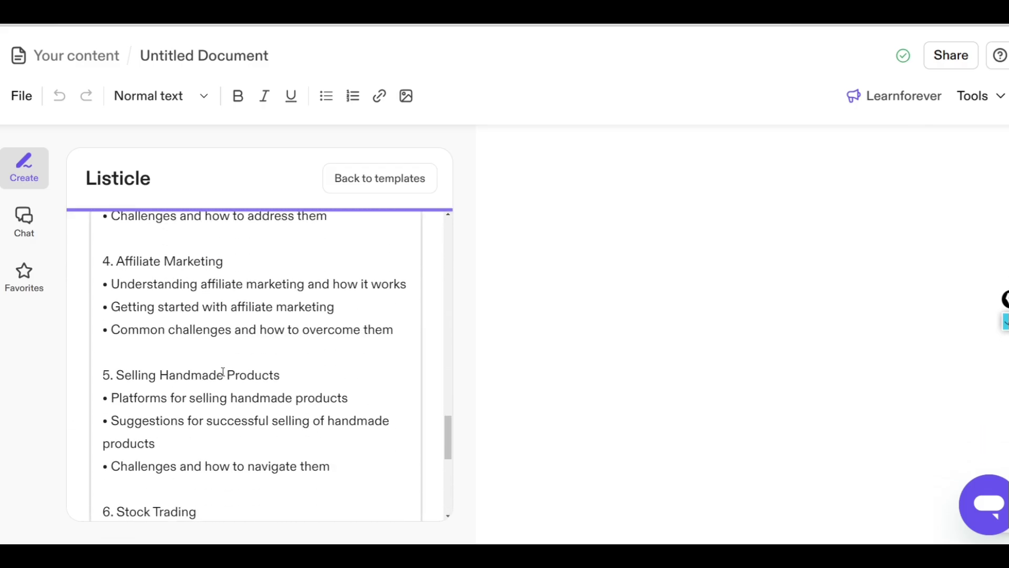
left_click(254, 500)
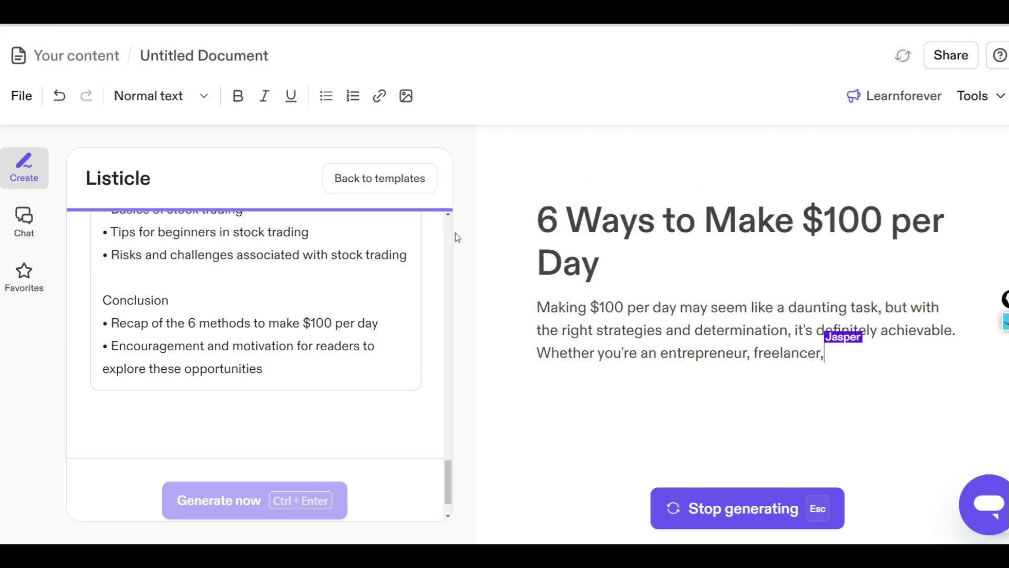
Have Jasper write a closing section below the article's last paragraph with the prompt "conclusion".
key("ctrl+minus")
key("ctrl+minus")
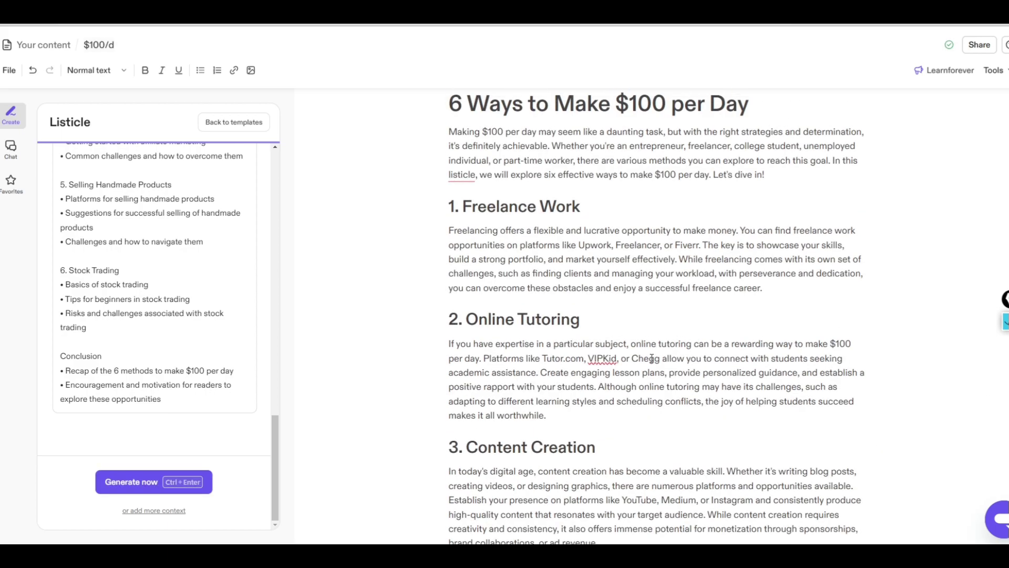
scroll(652, 359, "up", 1)
scroll(652, 358, "down", 12)
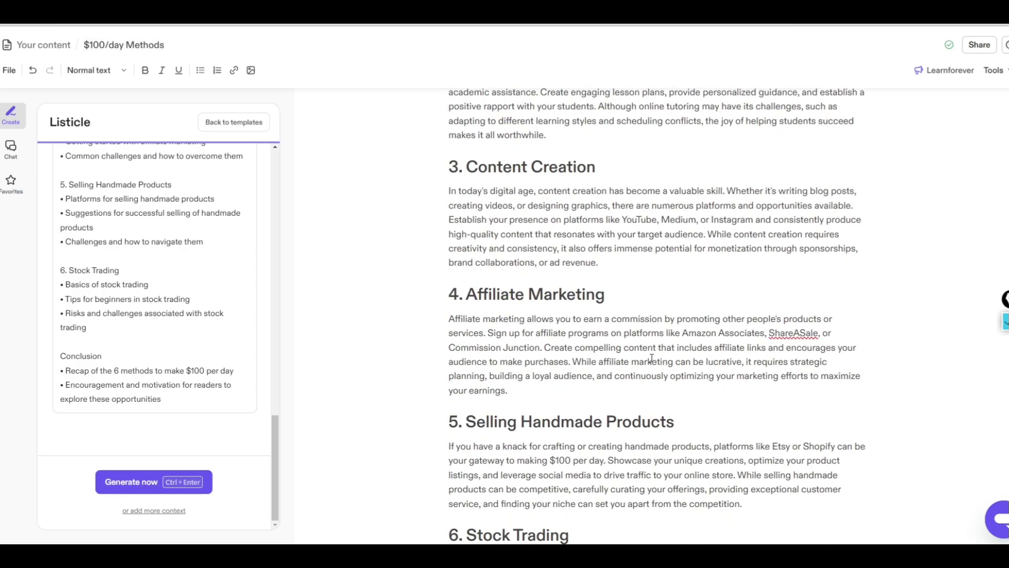
scroll(428, 473, "up", 1)
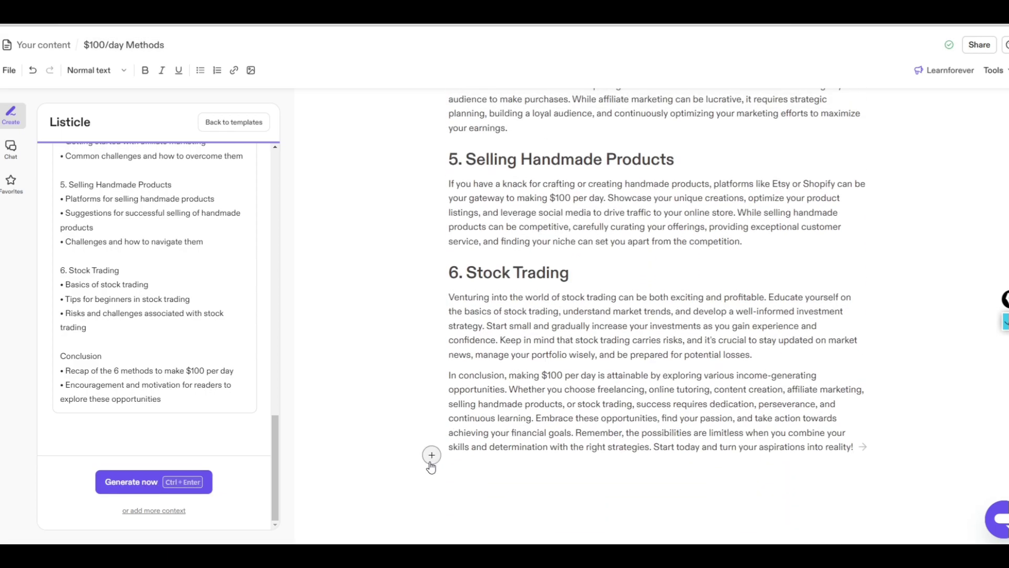
left_click(431, 455)
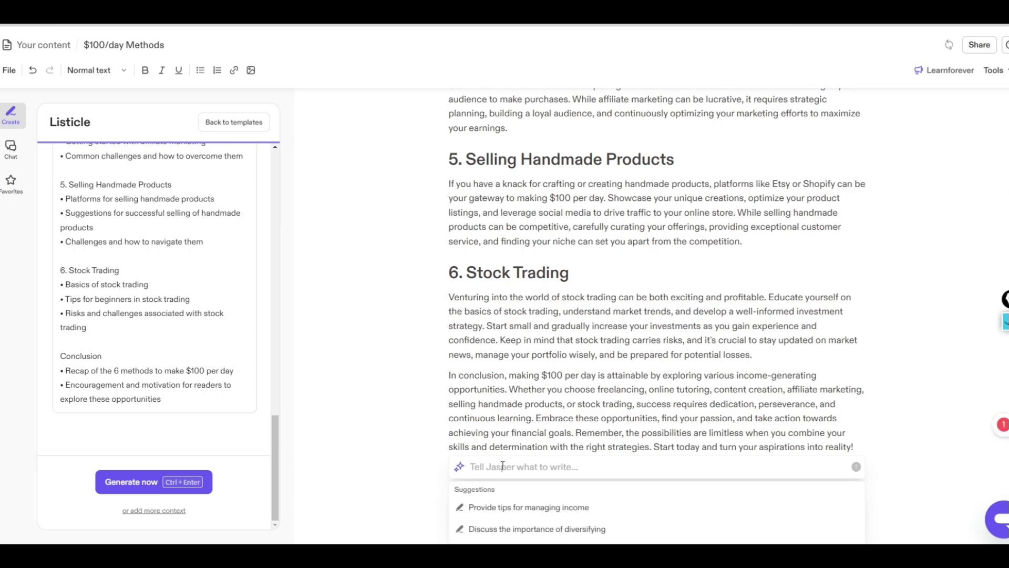
type("conclusion")
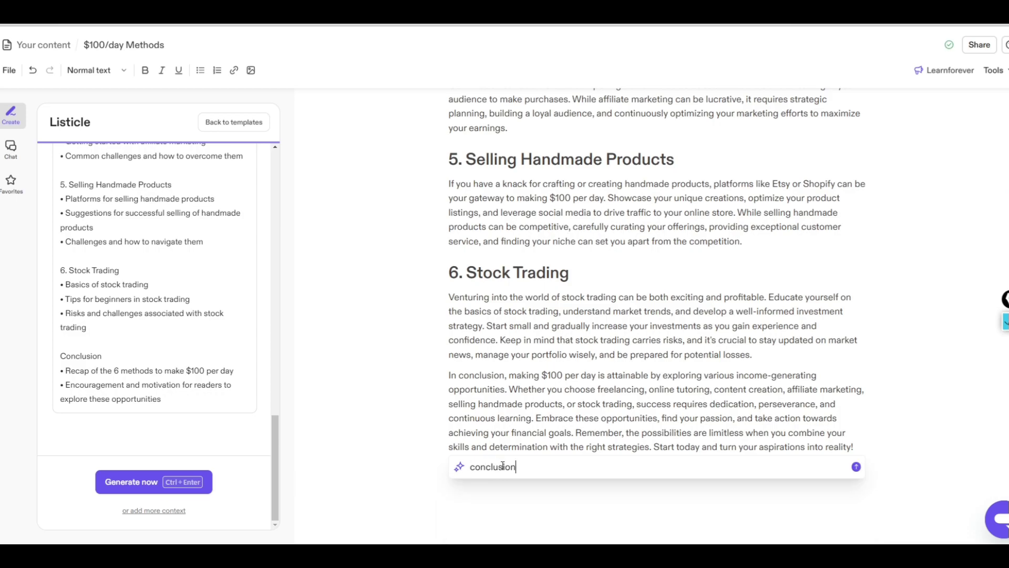
key("Return")
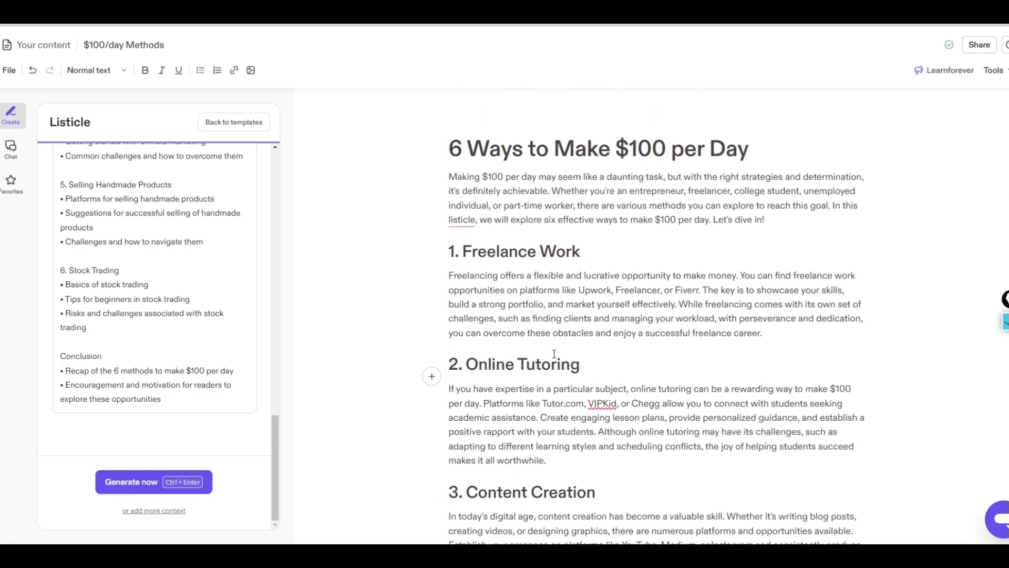
Check the word count of the whole article text from the introduction to the closing paragraph.
left_click_drag(446, 178, 707, 398)
scroll(510, 263, "down", 14)
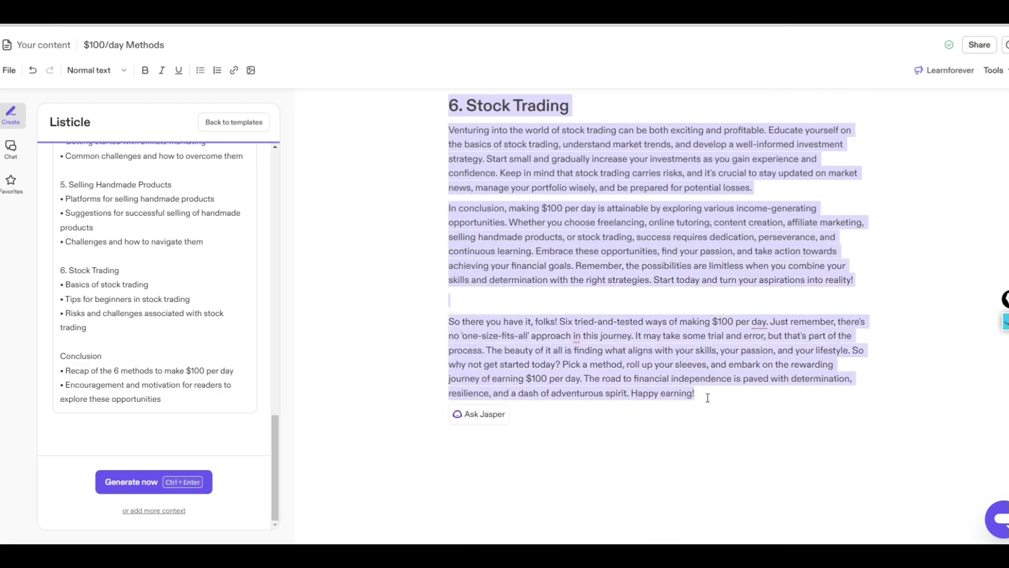
right_click(651, 346)
left_click(675, 318)
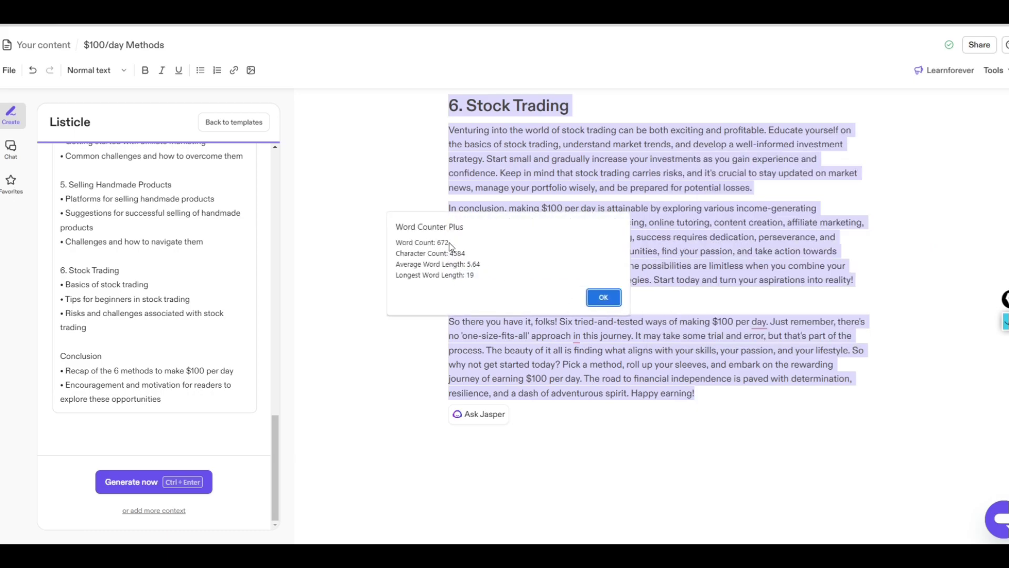
left_click(605, 298)
scroll(562, 328, "up", 15)
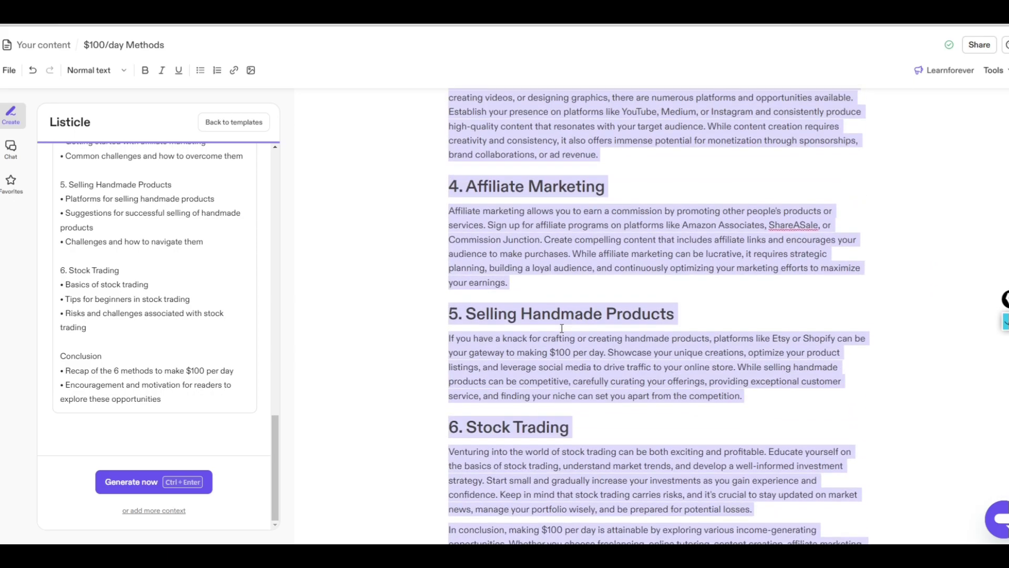
left_click(378, 274)
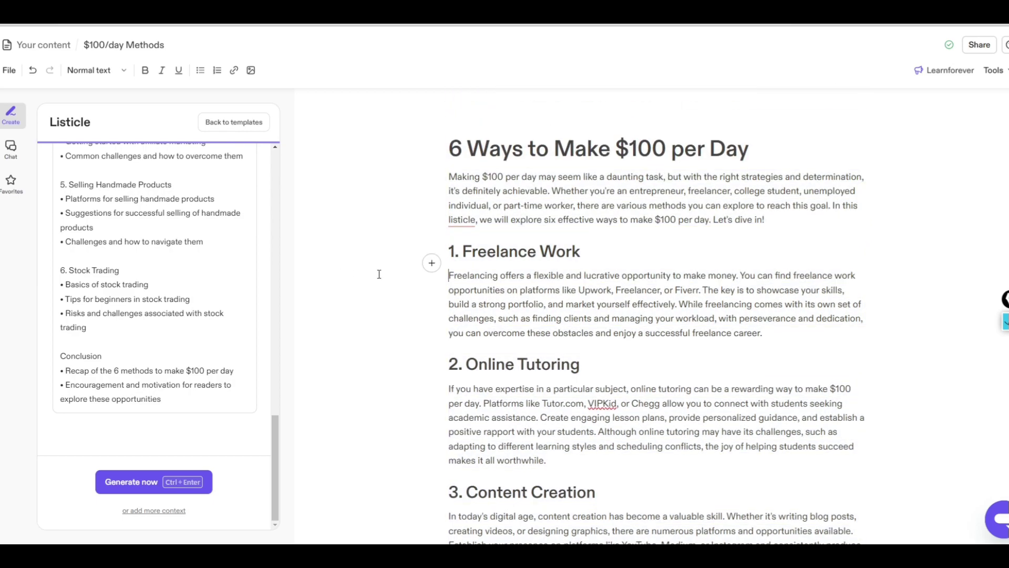
Have Jasper make the Freelance Work paragraph longer and replace the original with the expanded text.
key("ctrl+plus")
key("ctrl+plus")
scroll(459, 222, "down", 3)
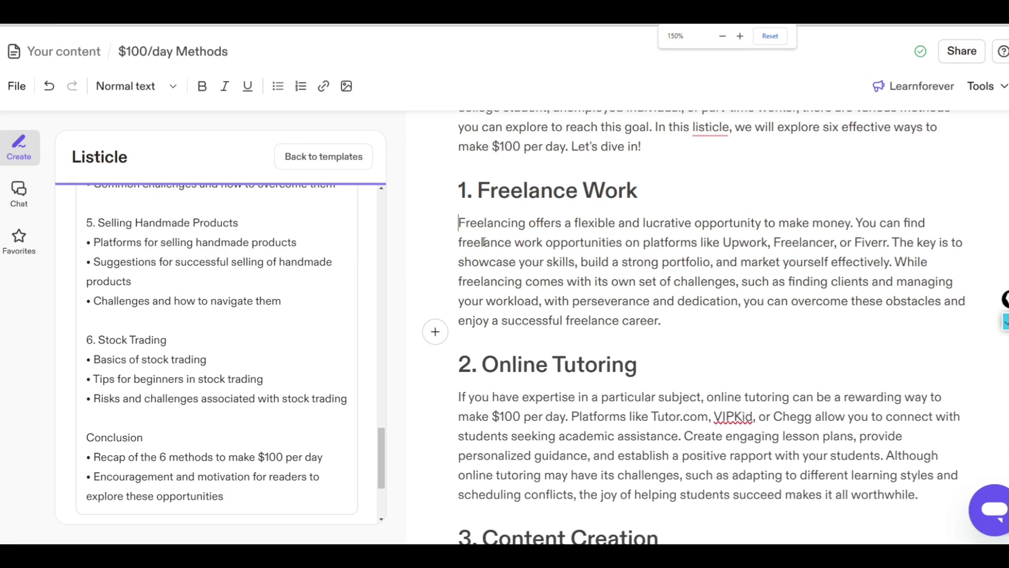
left_click_drag(459, 222, 668, 320)
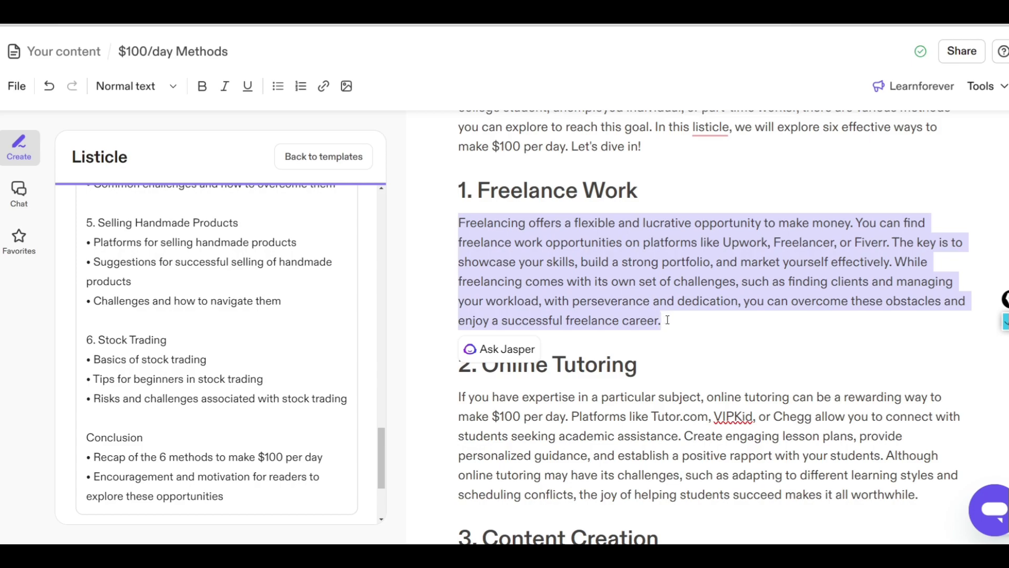
left_click(508, 350)
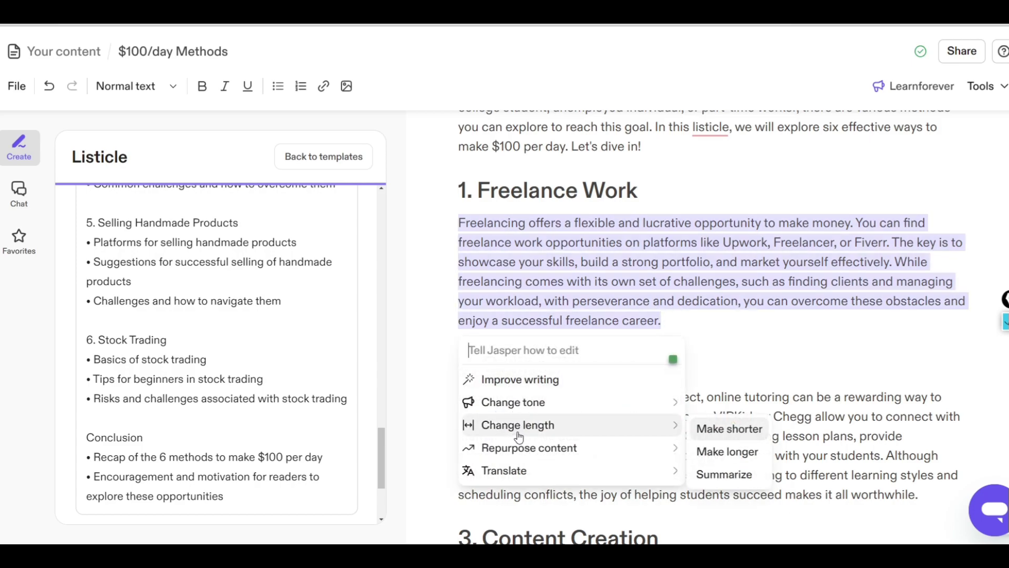
mouse_move(518, 432)
left_click(725, 453)
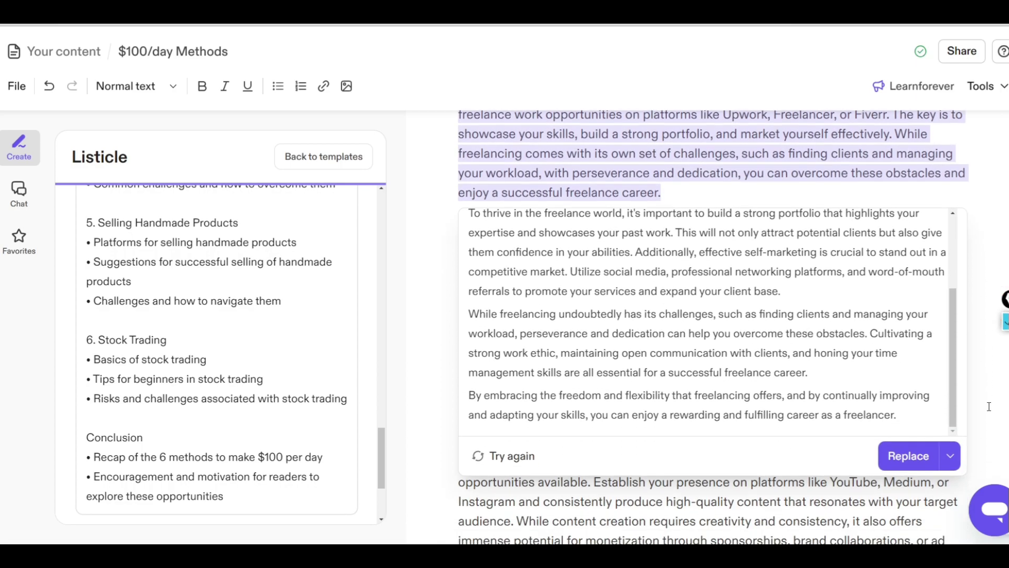
left_click(898, 418)
Have Jasper make the Online Tutoring paragraph longer and replace the original with the expanded text.
scroll(624, 225, "down", 1)
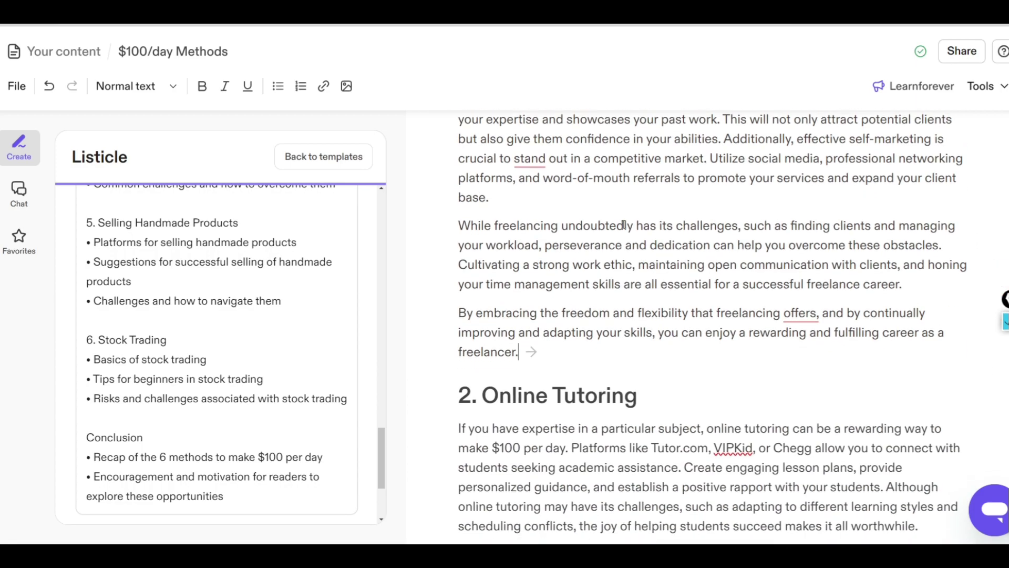
scroll(624, 225, "down", 3)
left_click_drag(458, 224, 935, 322)
left_click(522, 353)
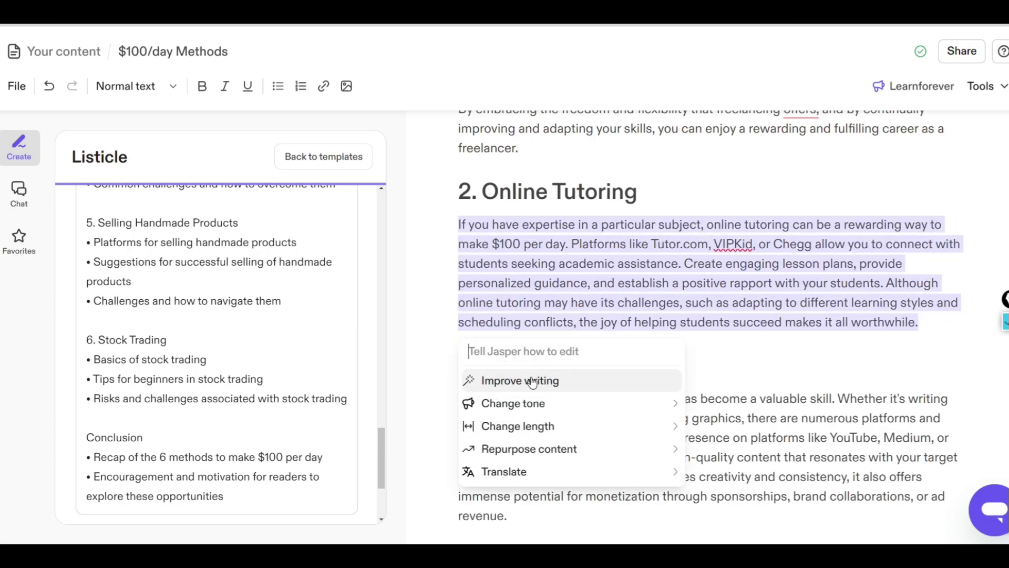
mouse_move(582, 429)
left_click(709, 449)
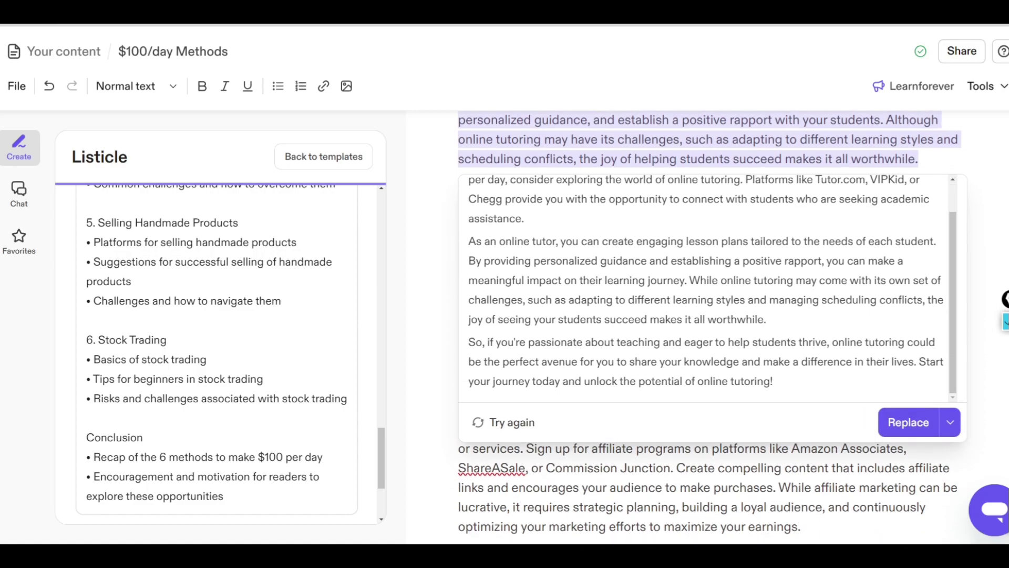
left_click(889, 365)
Have Jasper make the Content Creation paragraph longer and replace the original with the expanded text.
scroll(585, 304, "up", 5)
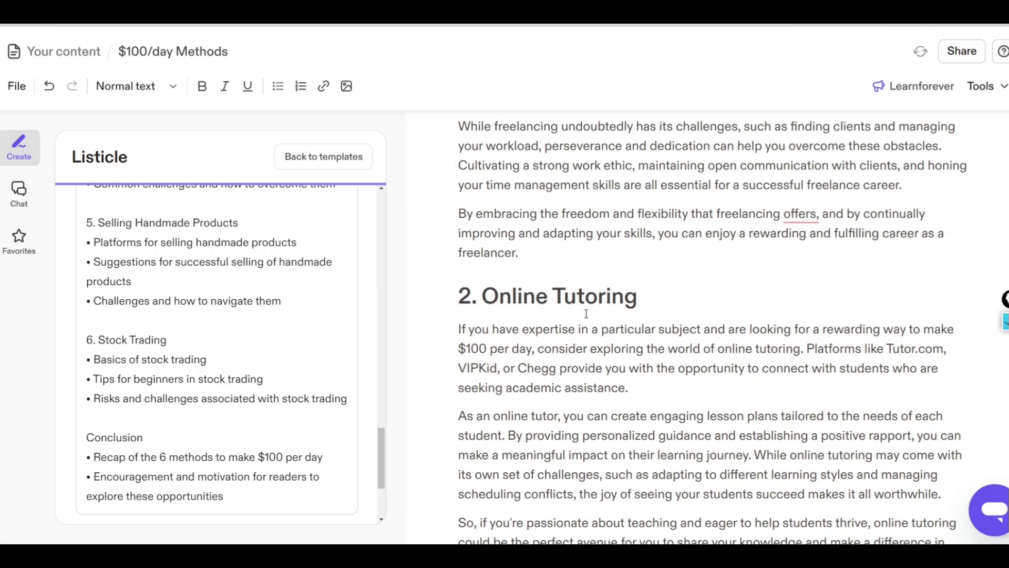
scroll(584, 294, "down", 5)
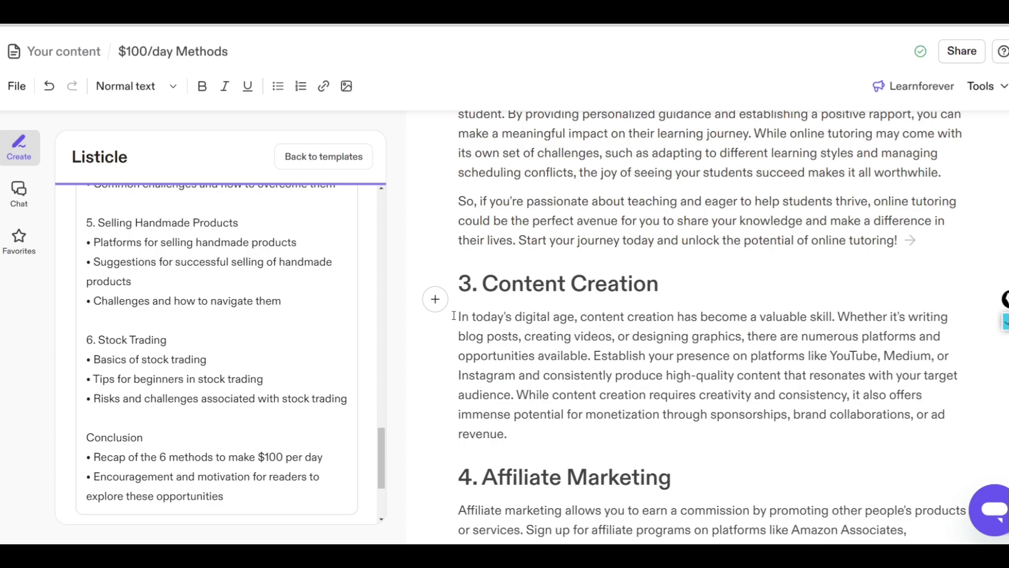
left_click_drag(457, 316, 541, 430)
left_click(487, 462)
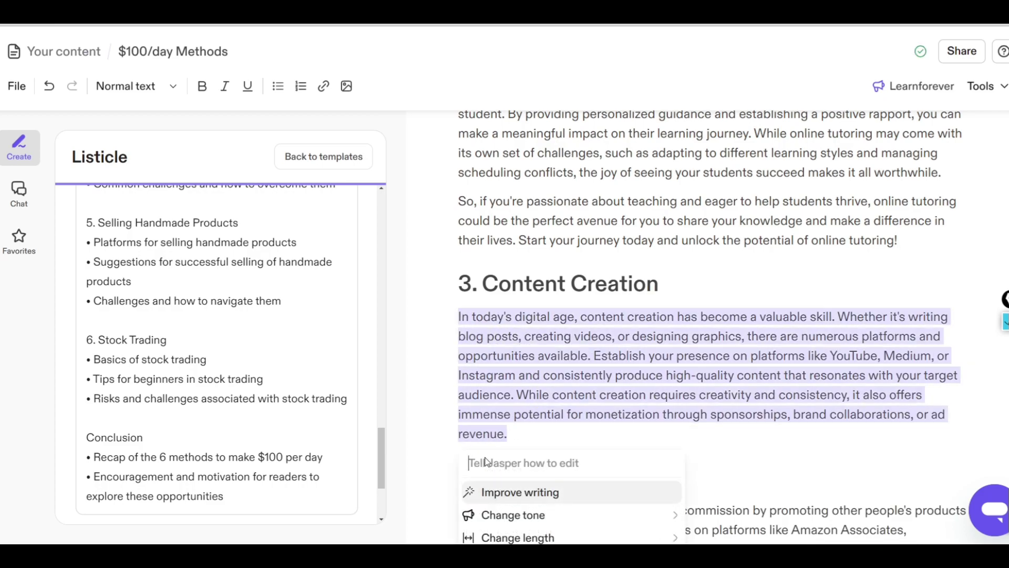
scroll(629, 384, "down", 3)
mouse_move(633, 377)
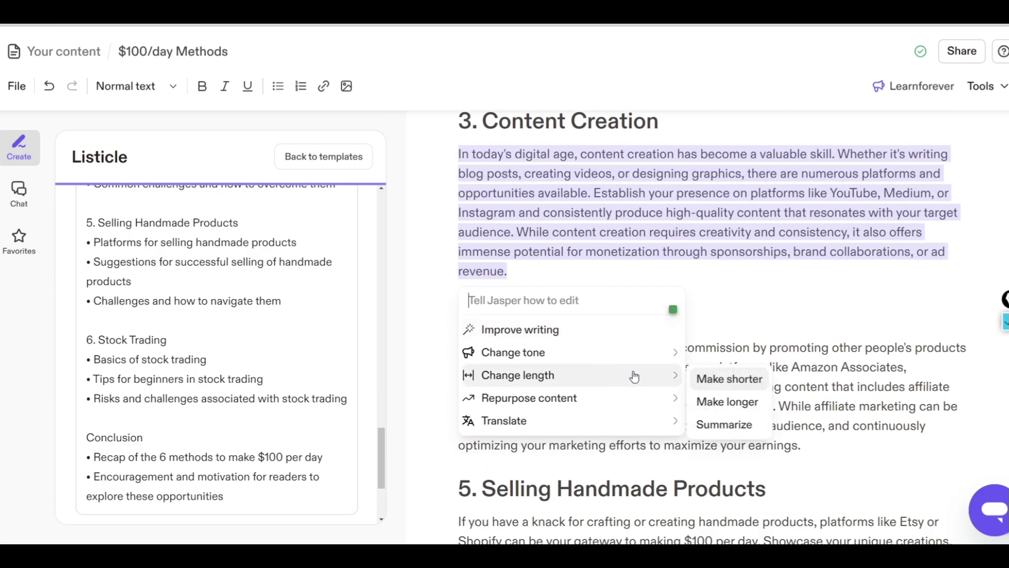
left_click(712, 401)
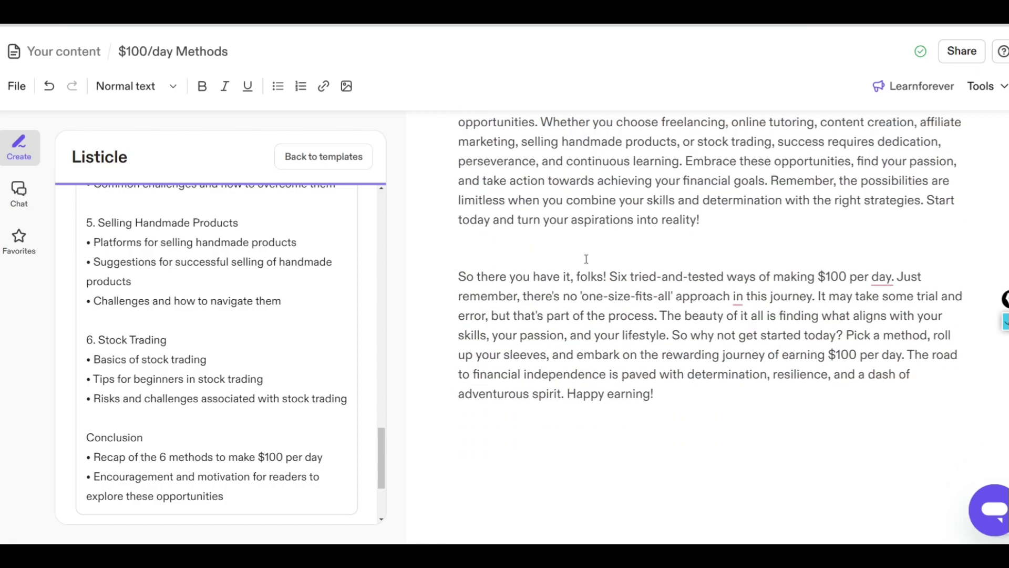
Copy the whole article from the closing paragraph up to the title "6 Ways to Make $100 per Day".
key("ctrl+minus")
scroll(586, 259, "up", 2)
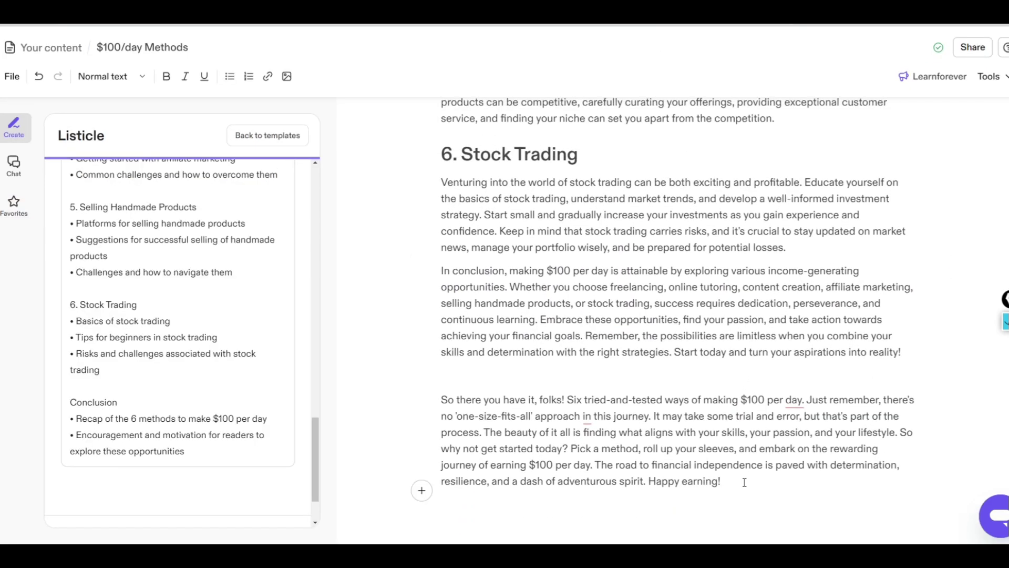
left_click_drag(744, 482, 589, 311)
scroll(590, 312, "up", 6)
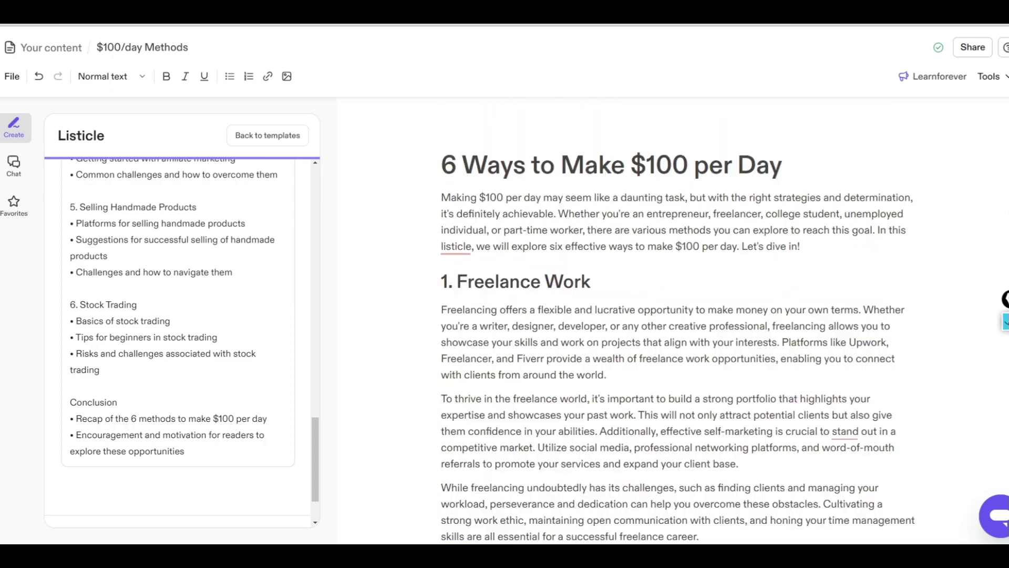
Open Google Docs in a new browser tab and paste the article into a new blank document.
key("ctrl+t")
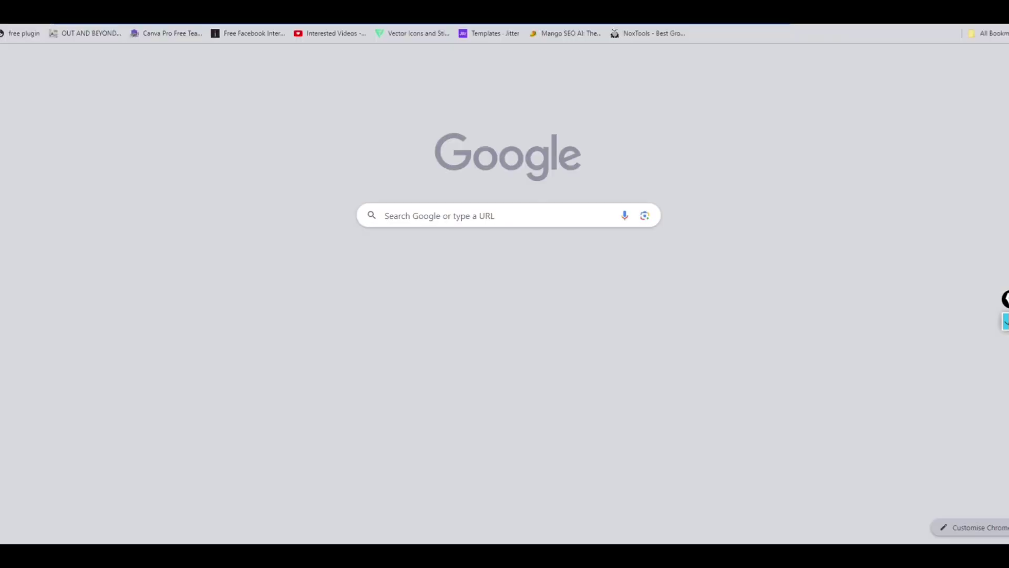
type("gog")
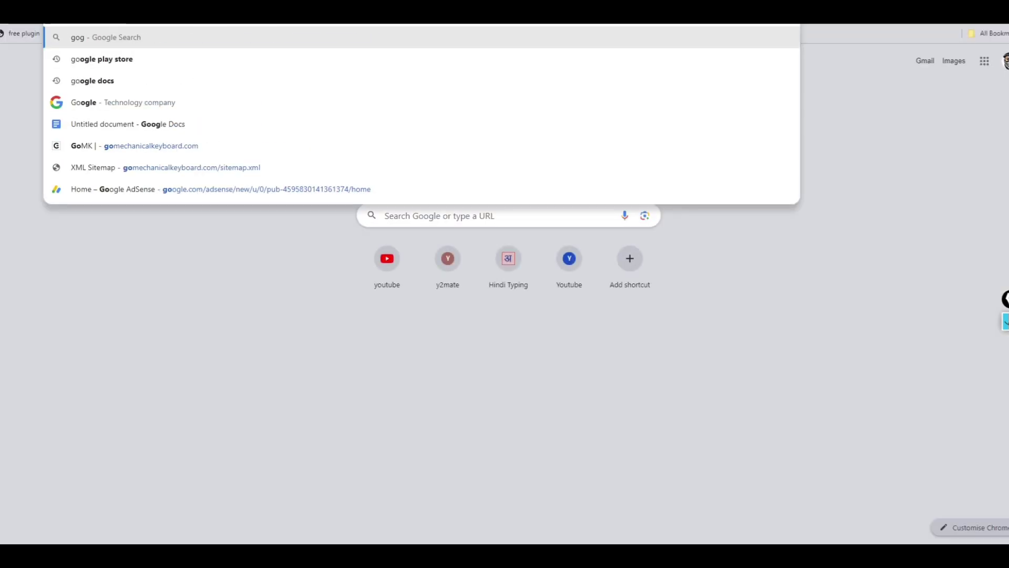
key("BackSpace")
type("ogle doc")
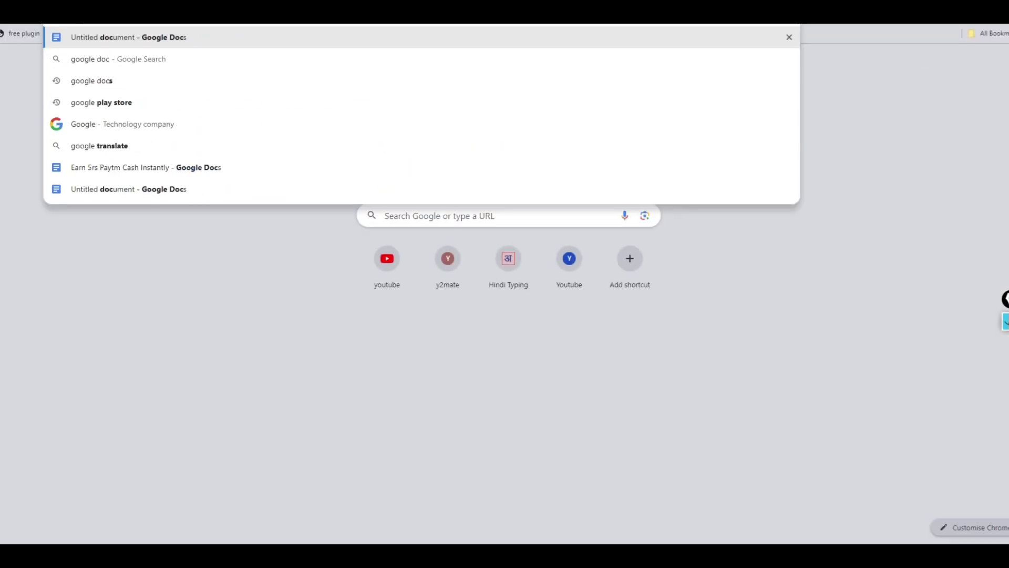
key("Return")
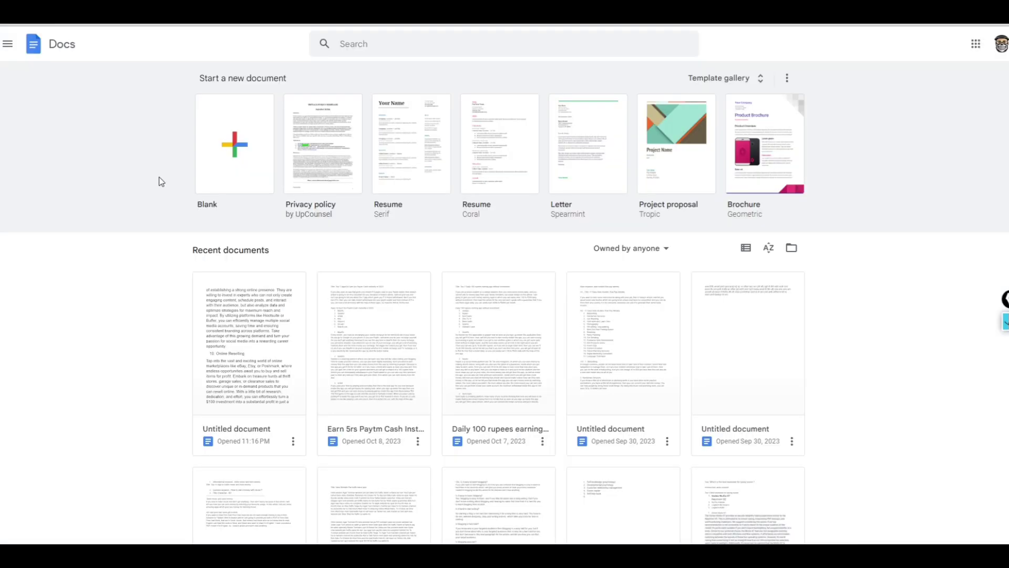
left_click(241, 162)
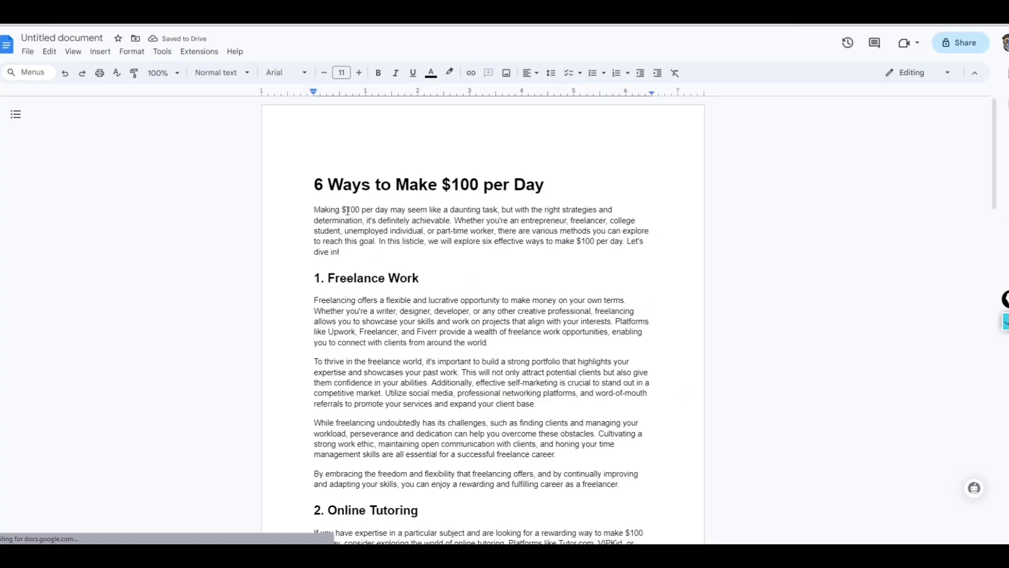
Retitle the article "How to Make $100 per Day: 6 Easy Ways" and set the document zoom to 150%.
left_click(315, 185)
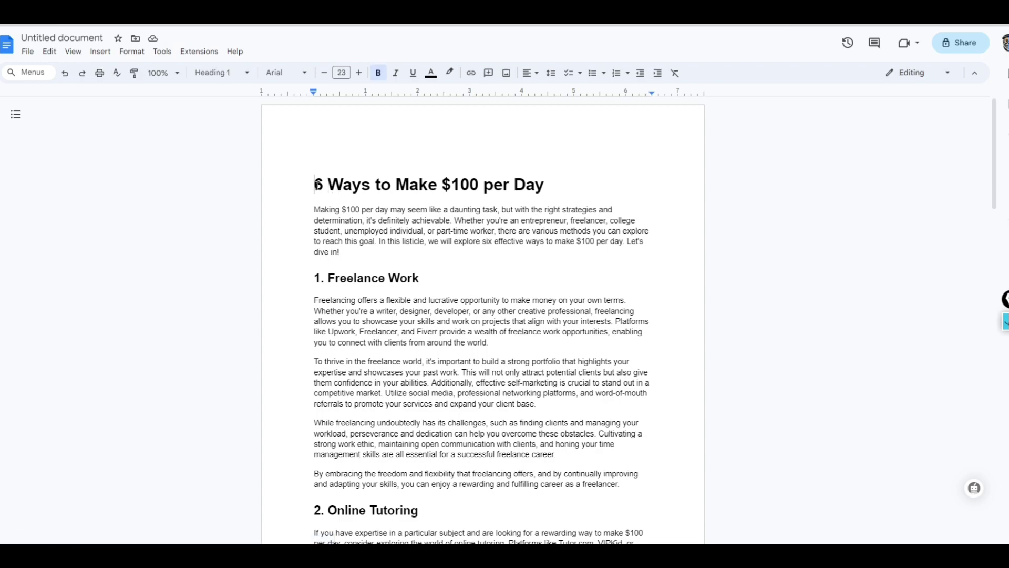
left_click_drag(315, 185, 558, 184)
left_click(555, 185)
left_click(304, 187, "shift")
key("BackSpace")
scroll(512, 224, "down", 15)
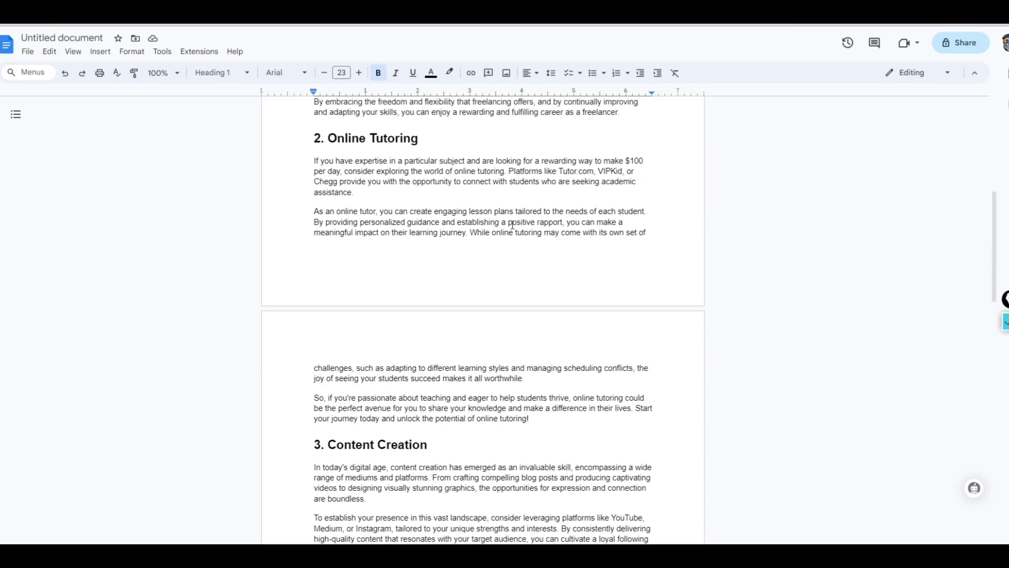
scroll(513, 225, "down", 5)
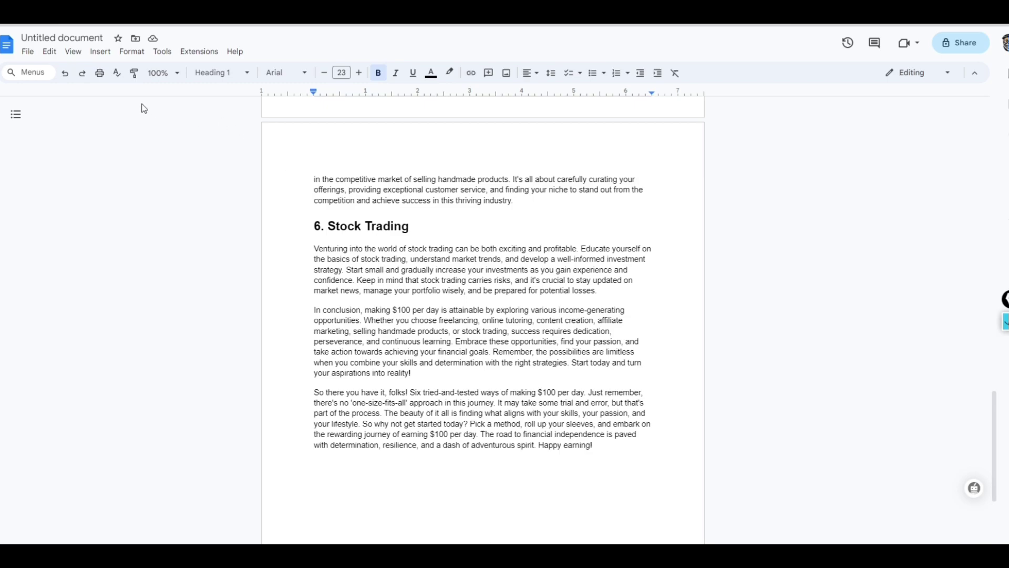
left_click(164, 72)
left_click(167, 207)
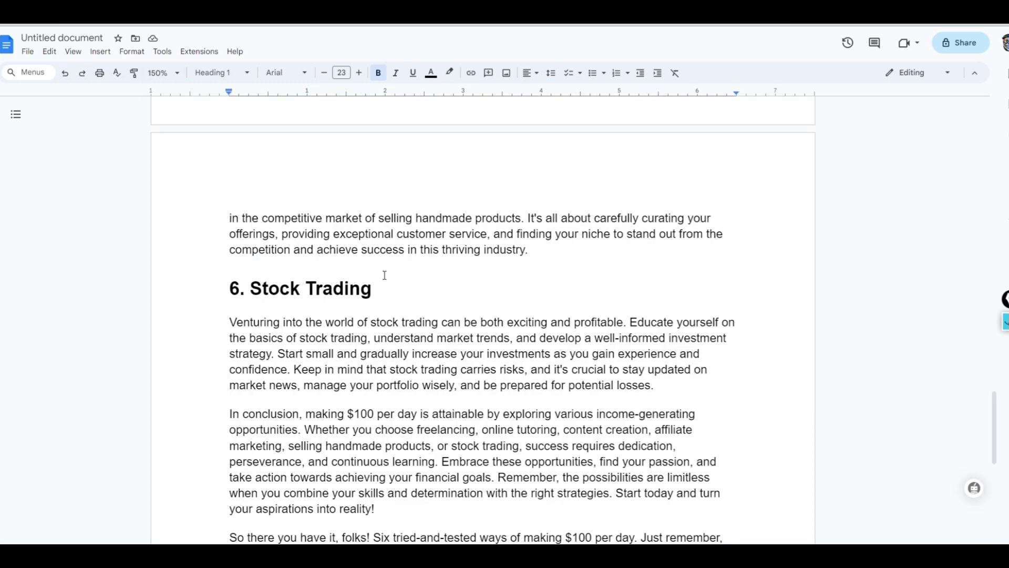
scroll(383, 274, "up", 20)
scroll(383, 275, "up", 6)
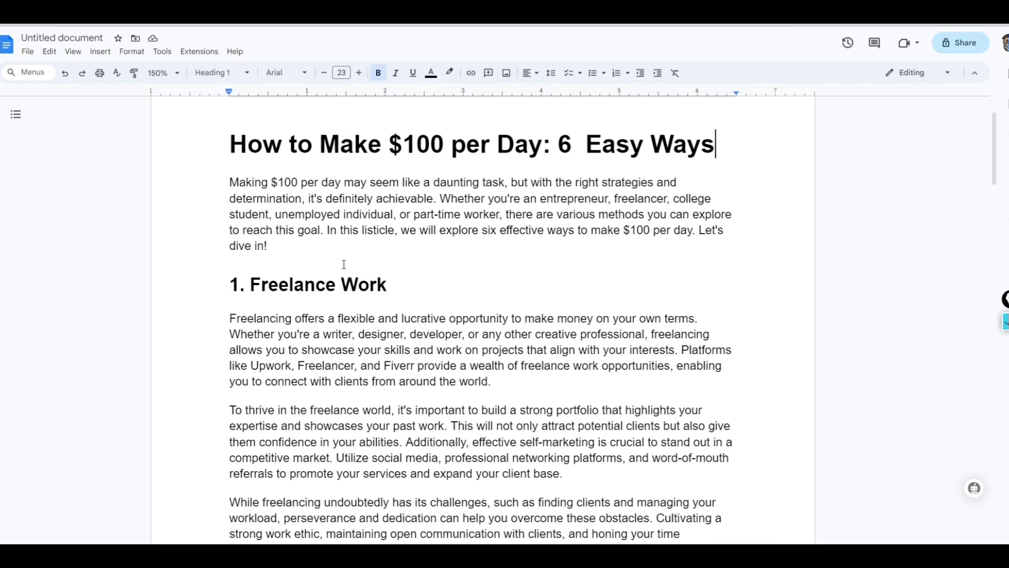
Replace the introduction under the title with a self-written paragraph starting "Earning $100 per day in not a difficult task".
left_click_drag(268, 246, 224, 185)
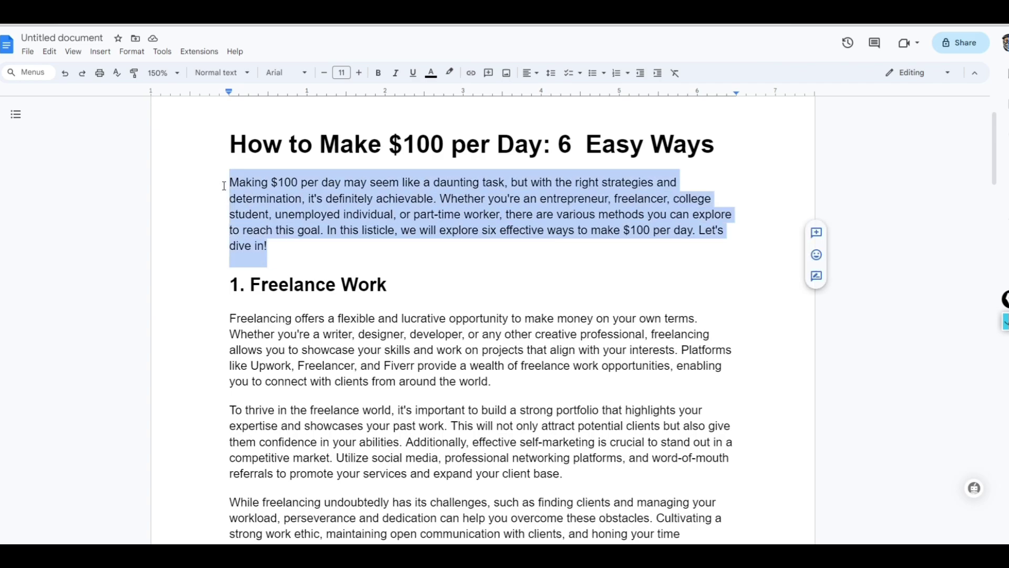
key("Delete")
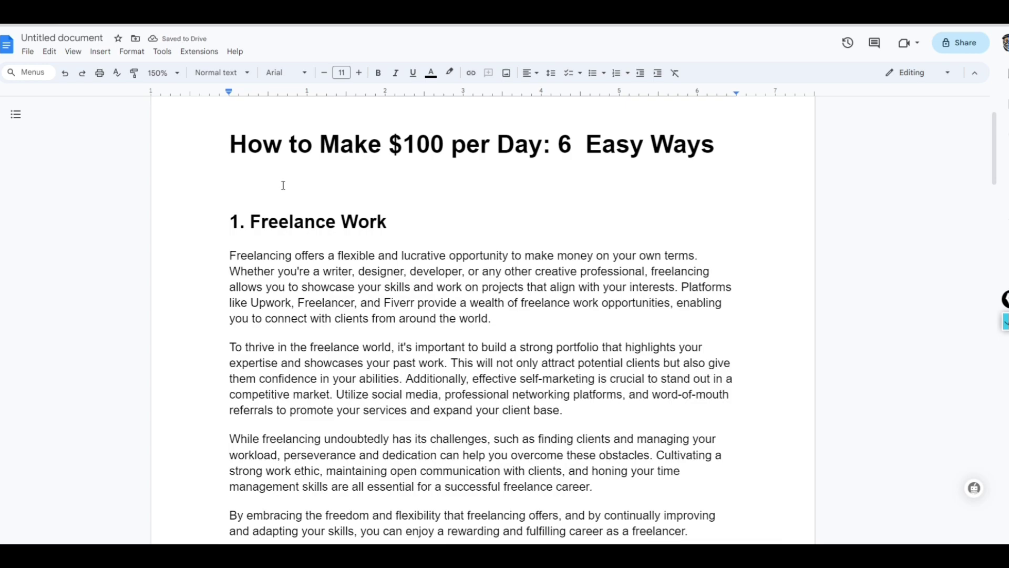
type("If yo uwat")
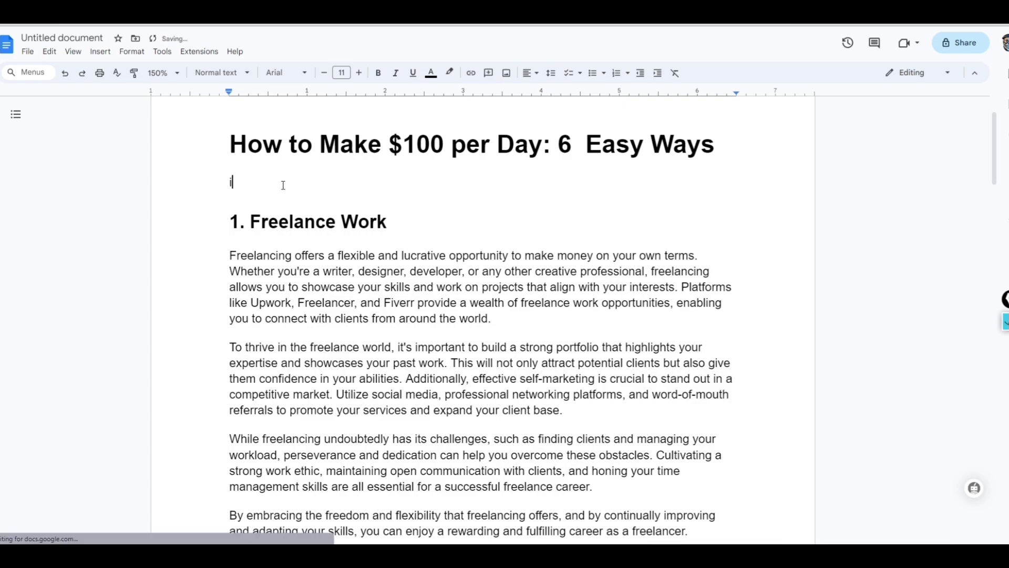
key("BackSpace")
key("BackSpace")
key("BackSpace")
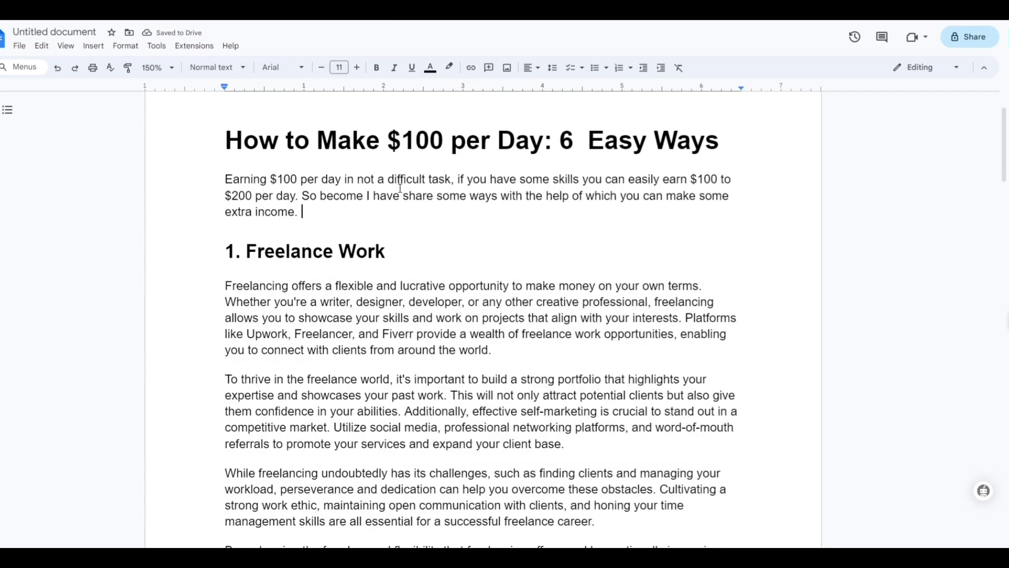
triple_click(302, 211)
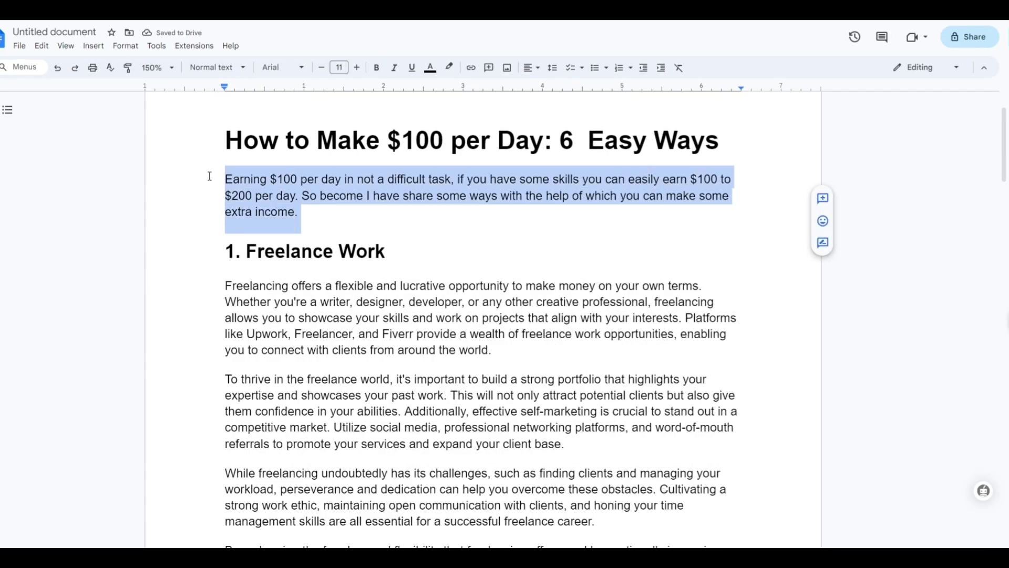
left_click(336, 218)
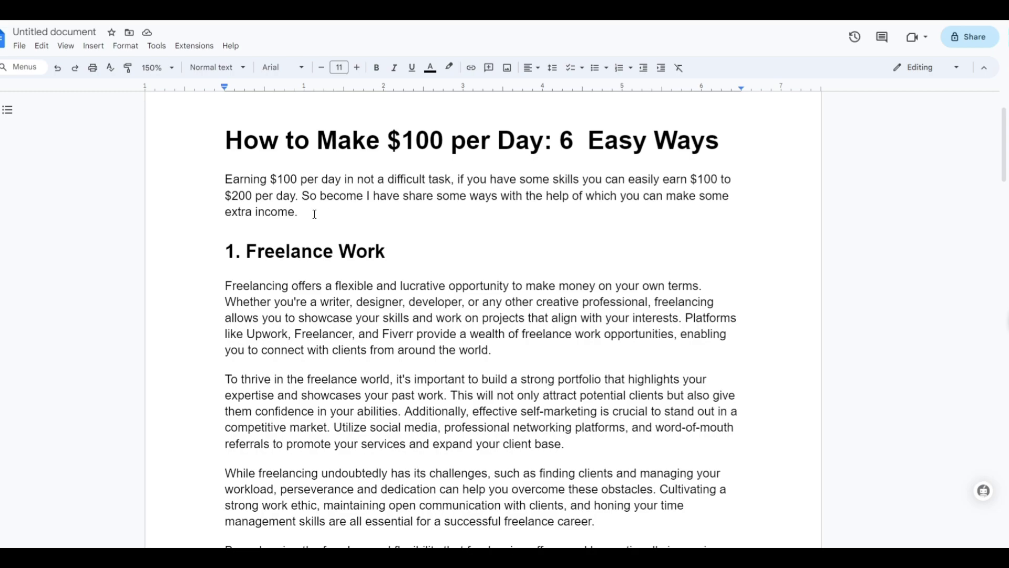
Search Google for the title phrase "How to Make $100 per Day" and go to the People also ask questions.
left_click_drag(226, 141, 540, 141)
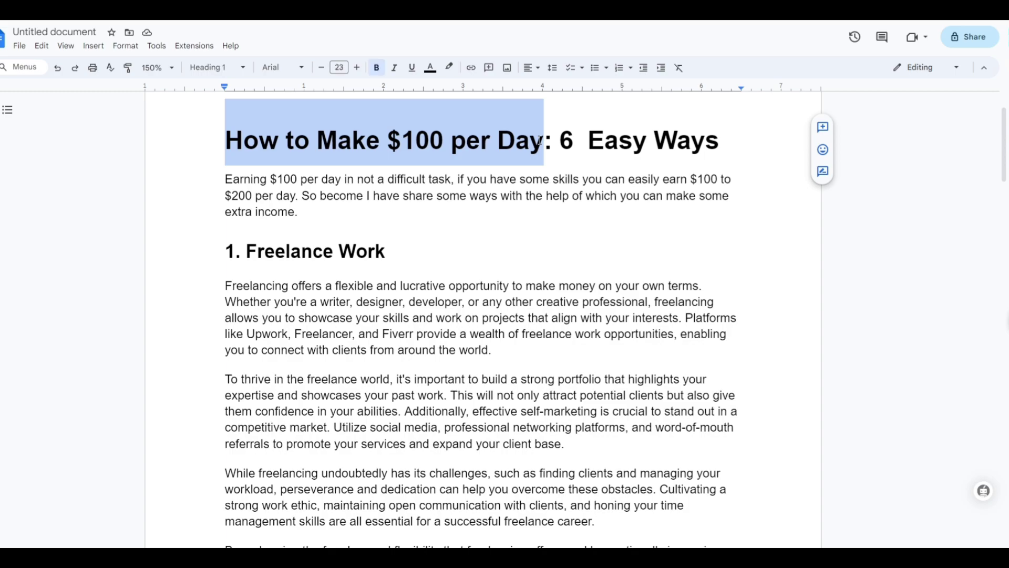
key("ctrl+c")
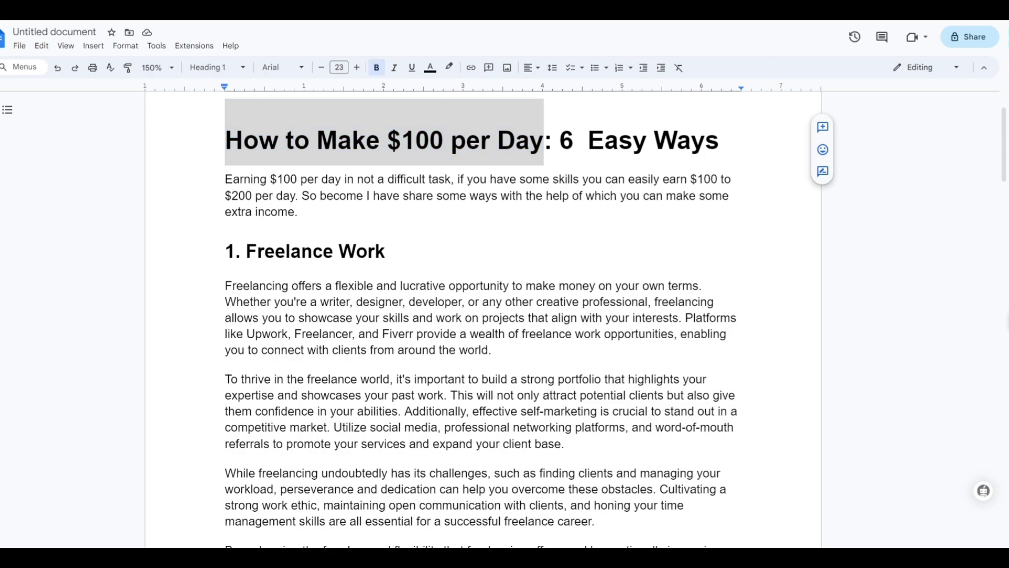
key("alt+Tab")
key("ctrl+l")
key("ctrl+v")
key("Return")
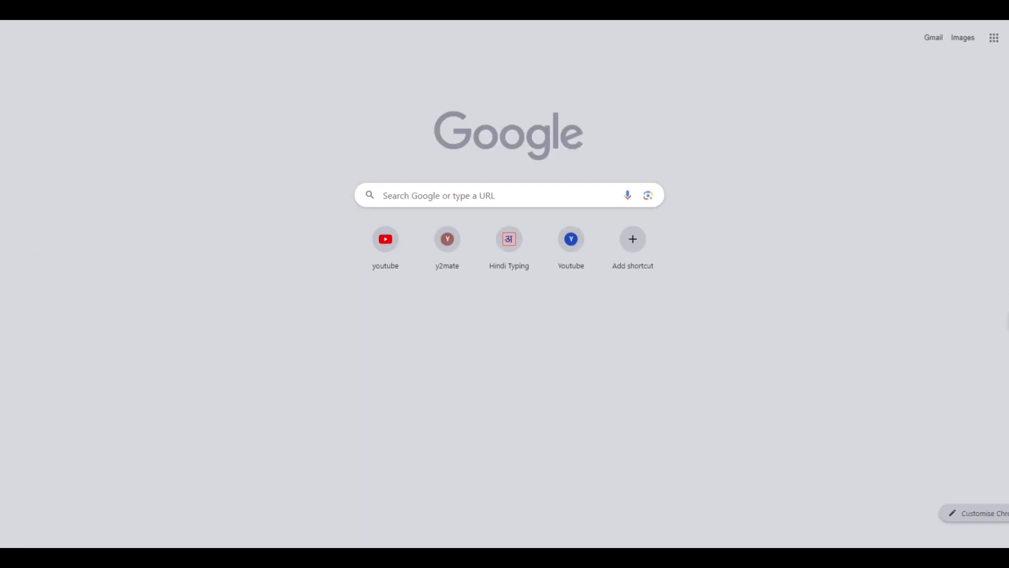
scroll(346, 269, "down", 2)
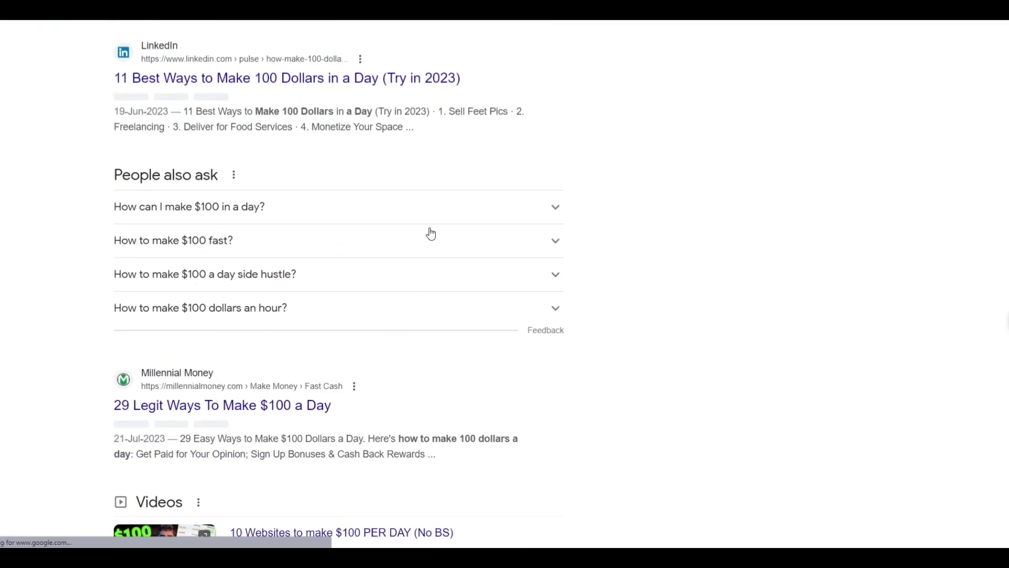
Copy the related question "How to make $100 a day side hustle?" into the document below the introduction.
triple_click(146, 274)
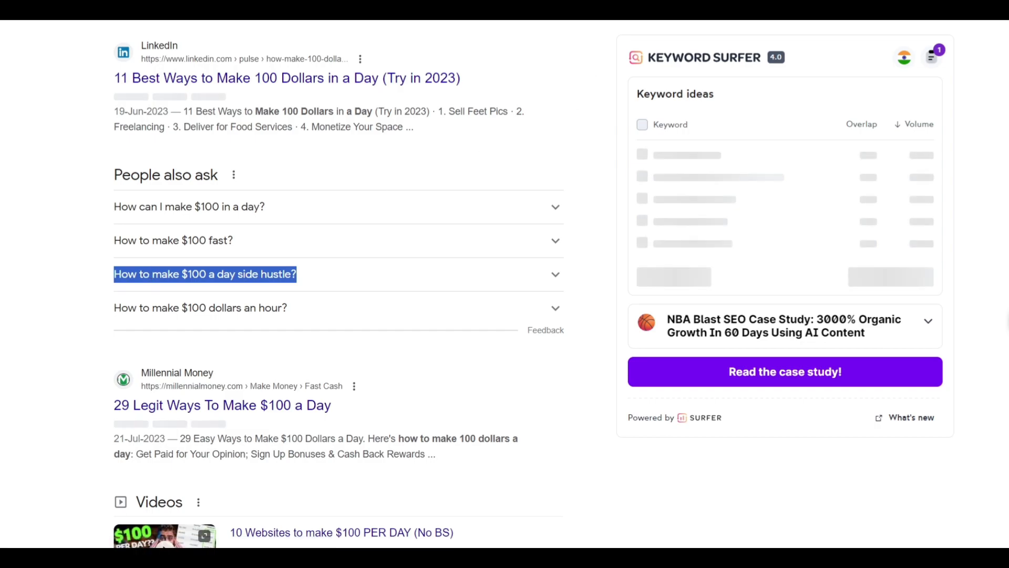
key("ctrl+Tab")
left_click(321, 220)
key("Return")
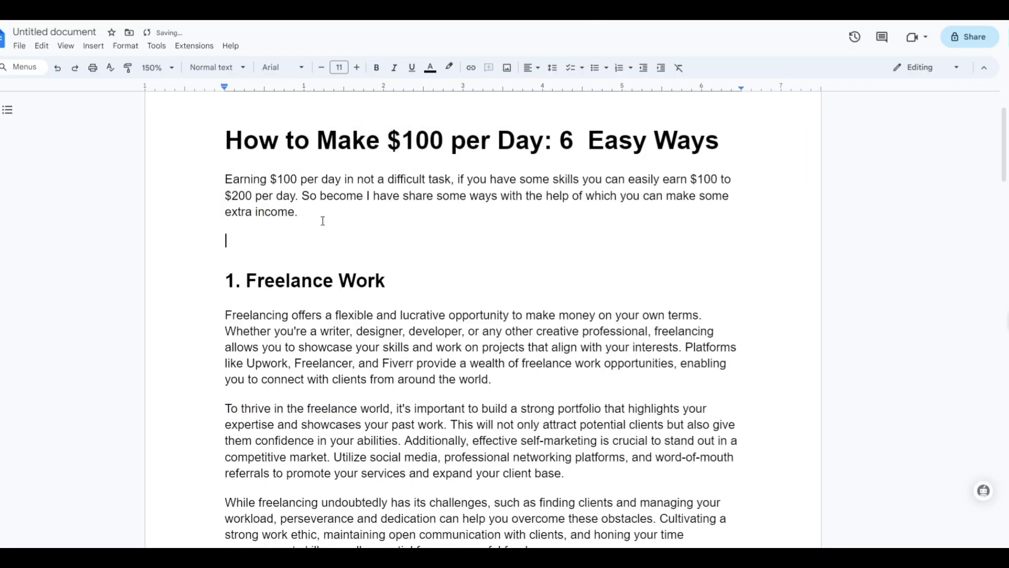
key("ctrl+v")
Copy the related question "How to make $100 dollars an hour?" below the first question and remove the empty line after it.
key("ctrl+shift+Tab")
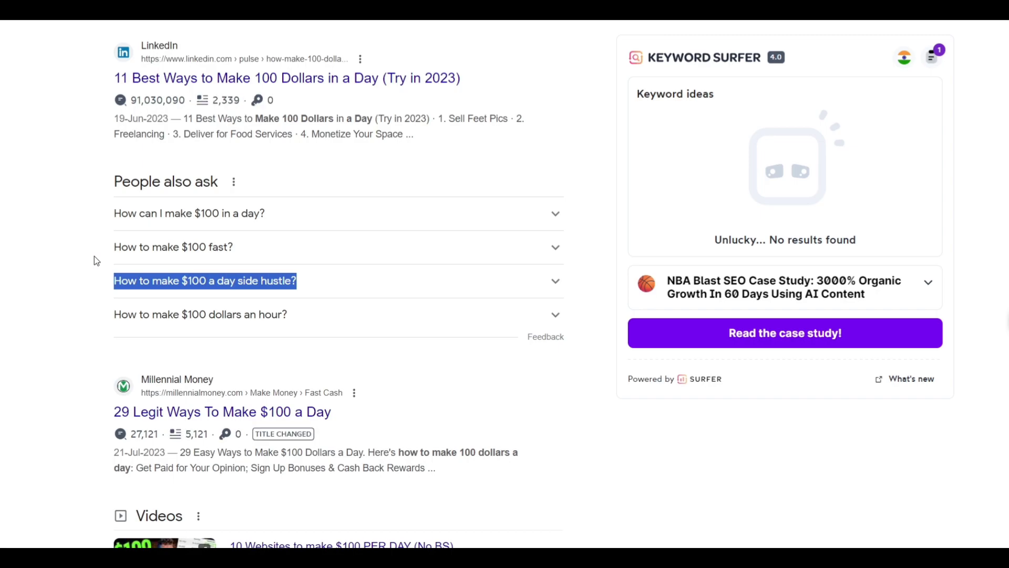
triple_click(125, 320)
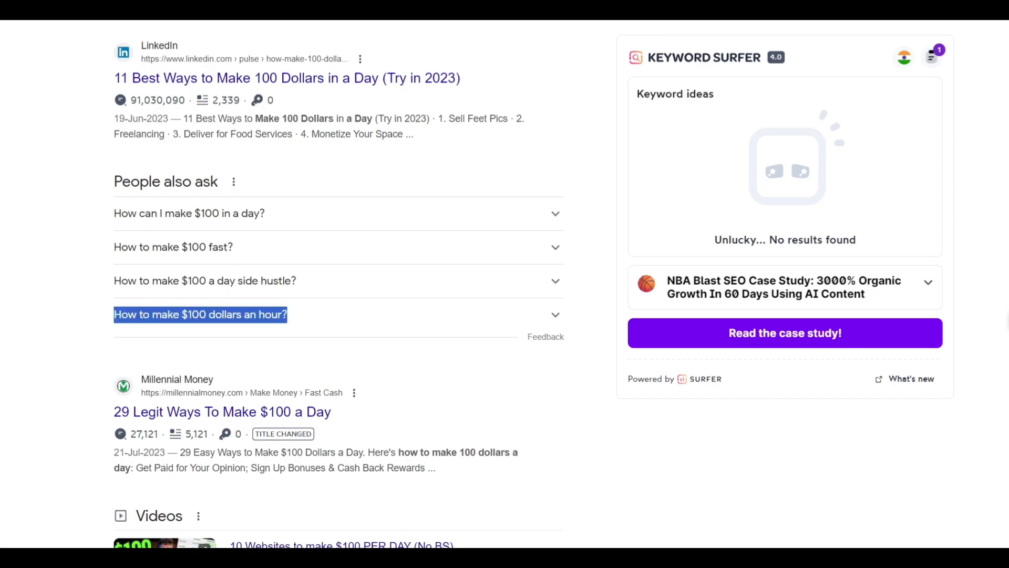
key("ctrl+Tab")
key("ctrl+v")
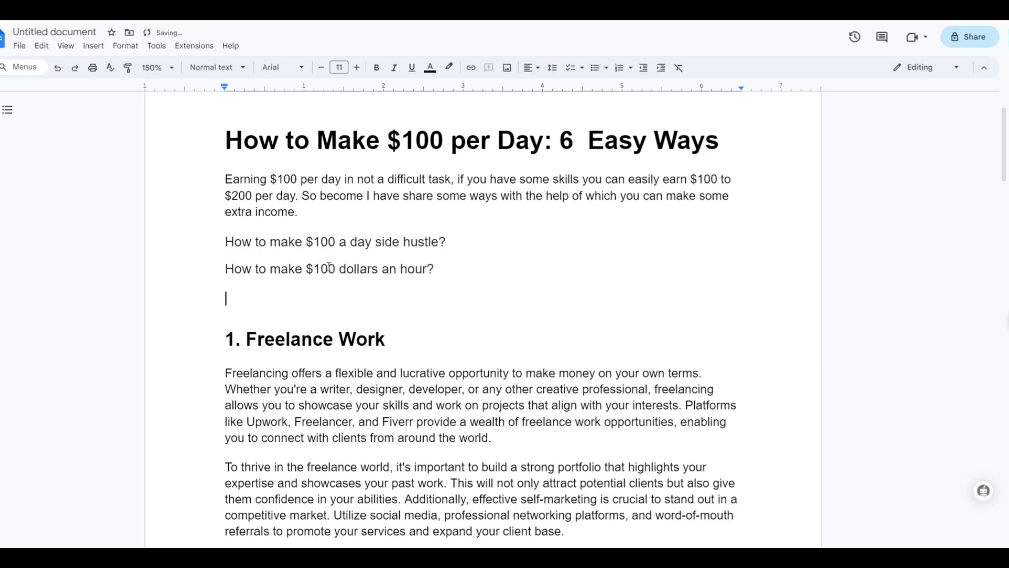
key("BackSpace")
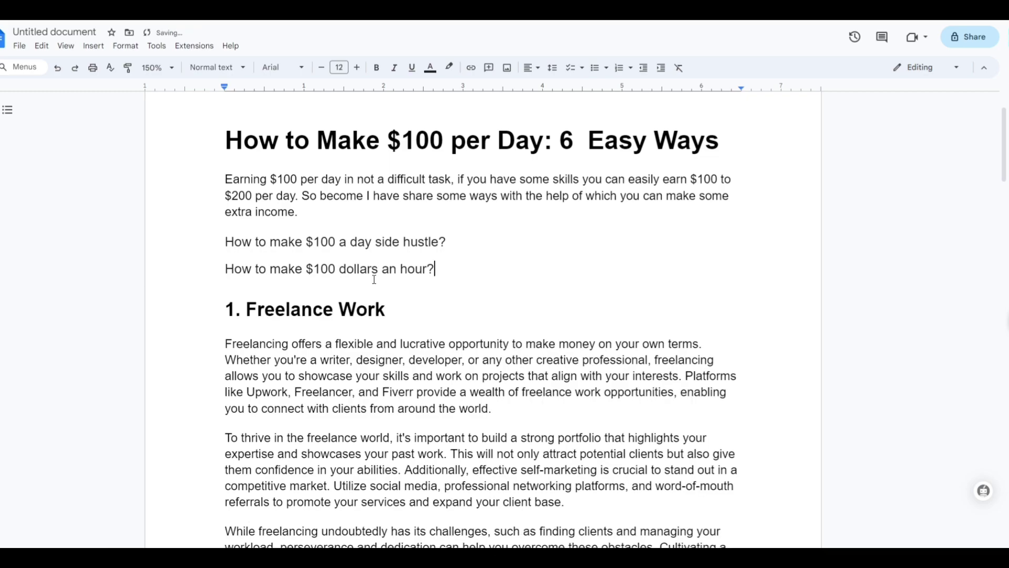
left_click(459, 238)
Replace the closing paragraph starting "So there you have it, folks!" with the note "Conclusion - write by yourself".
scroll(447, 277, "down", 20)
scroll(669, 338, "up", 1)
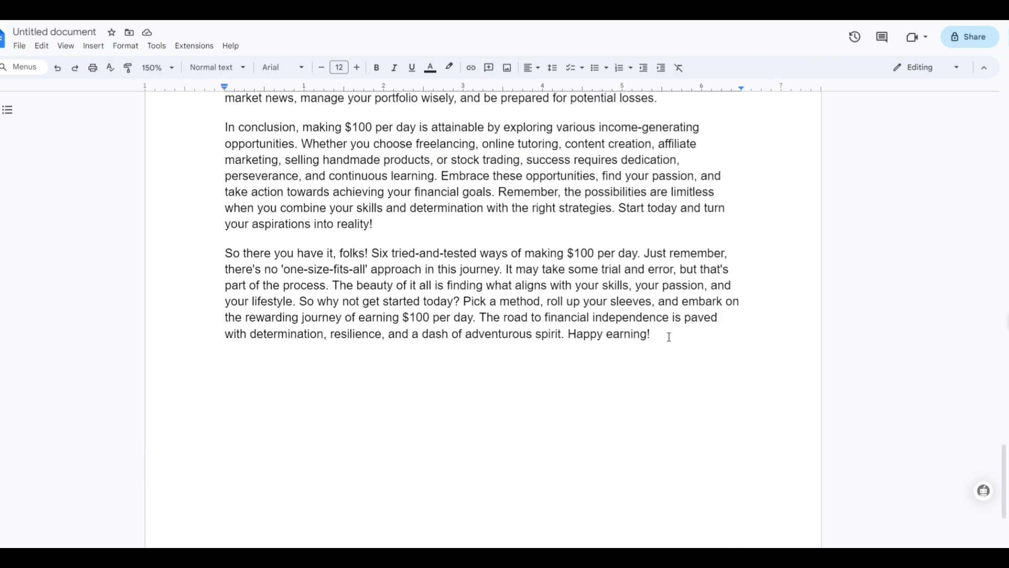
left_click(673, 337)
left_click_drag(673, 337, 206, 259)
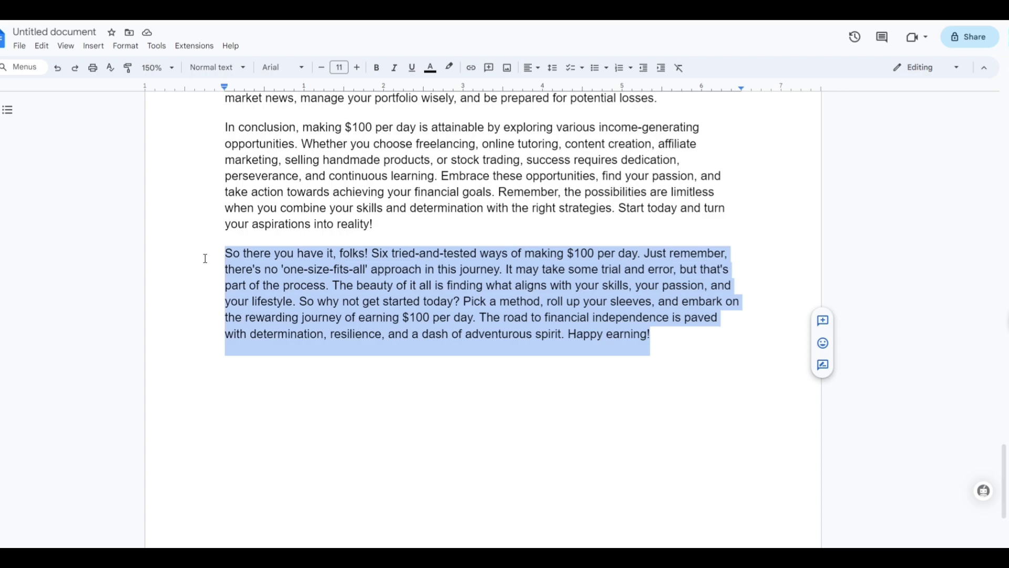
key("BackSpace")
type("Conclusion - write by yourself")
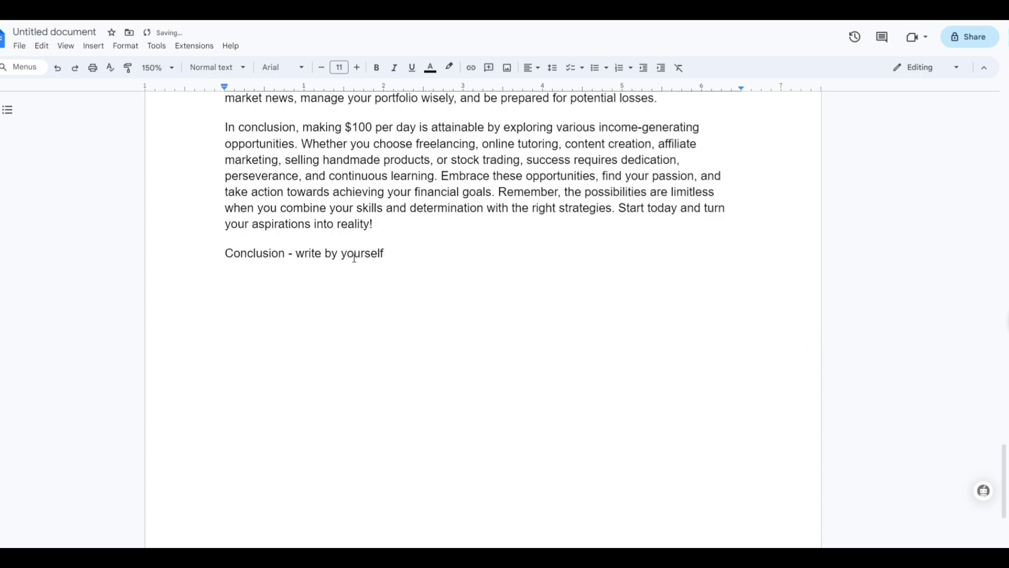
Return to the start of the article and highlight the body paragraphs under "1. Freelance Work" for review.
scroll(345, 275, "up", 15)
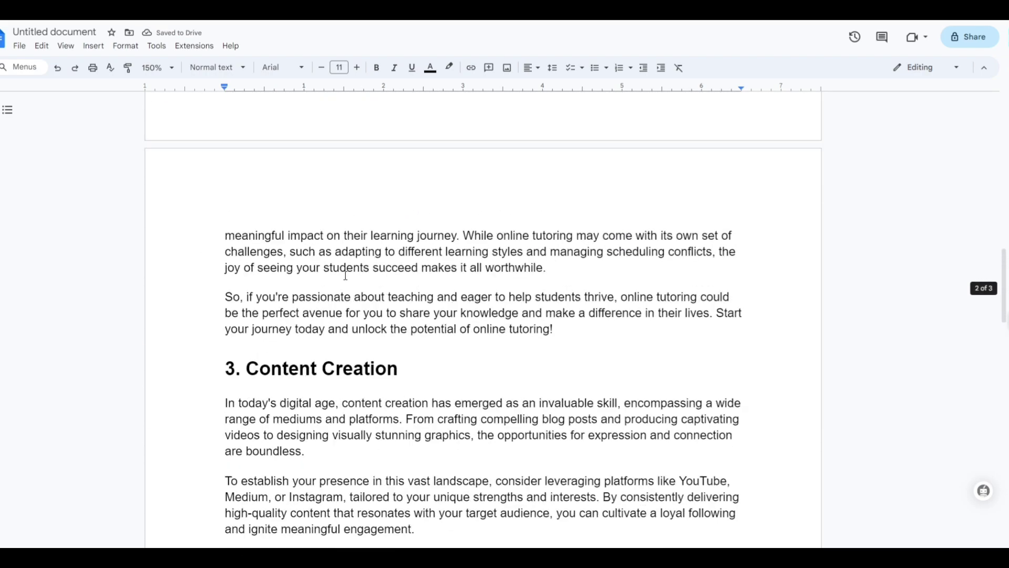
scroll(345, 275, "up", 15)
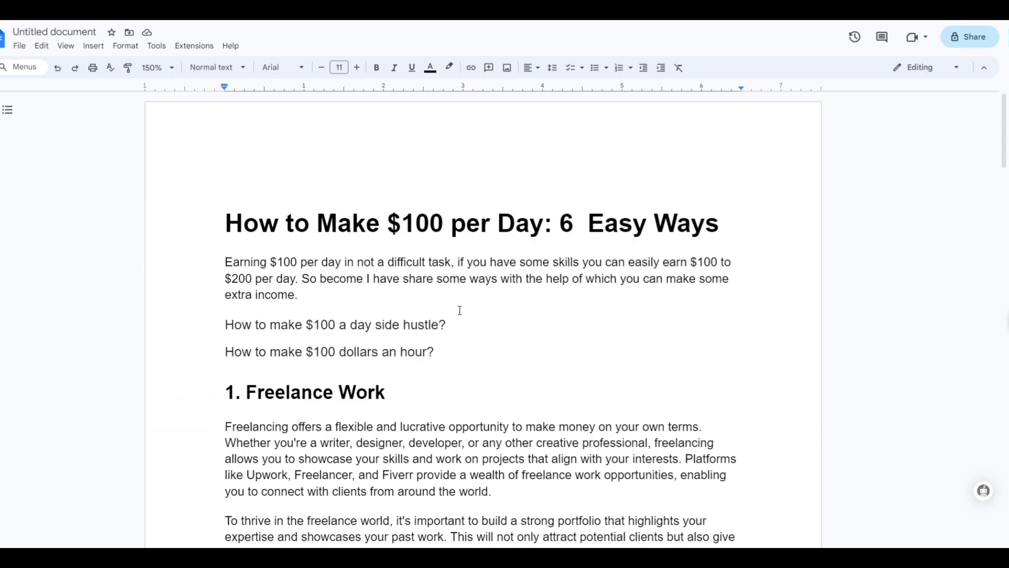
scroll(460, 310, "down", 4)
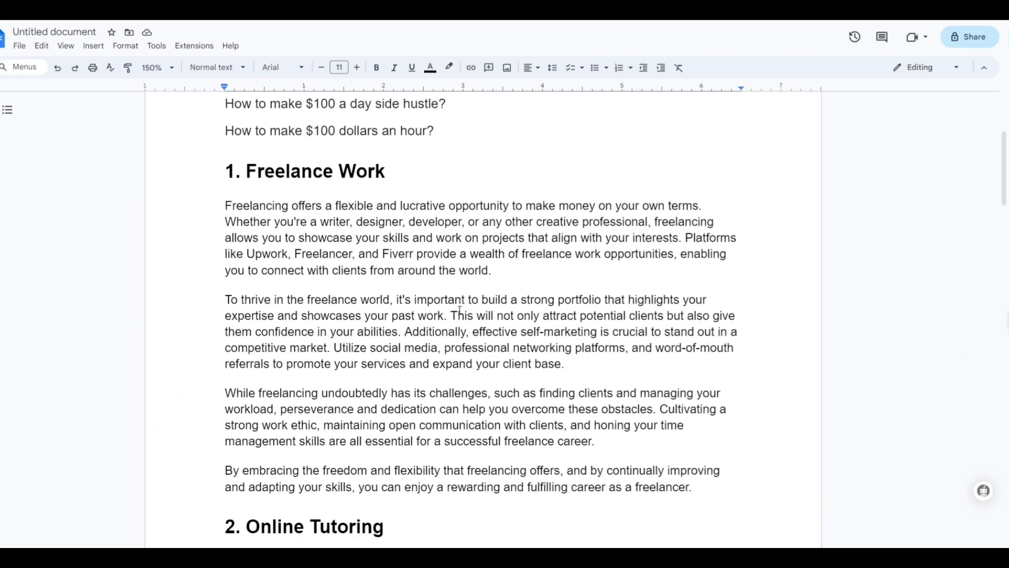
left_click_drag(226, 206, 728, 482)
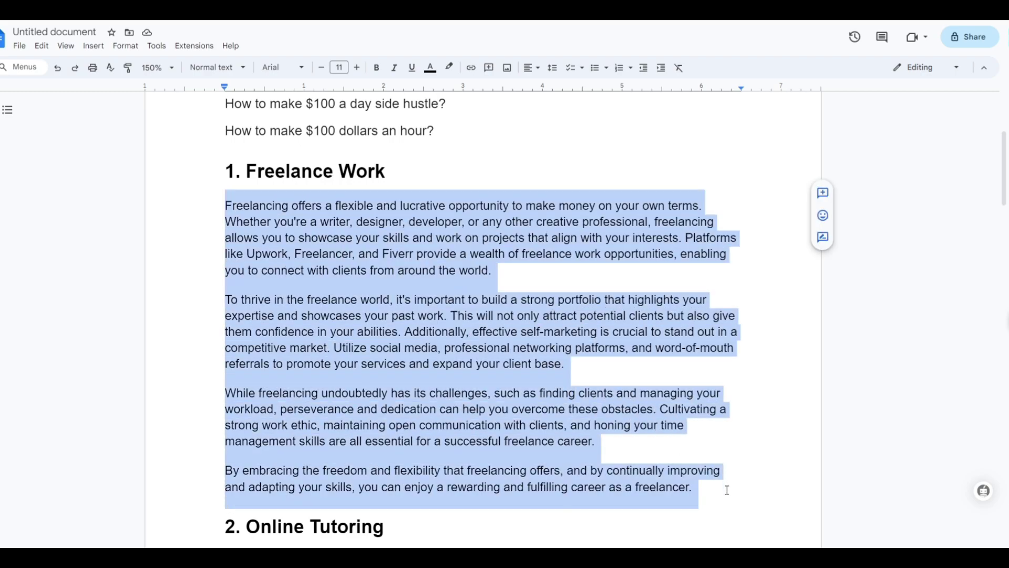
left_click(728, 490)
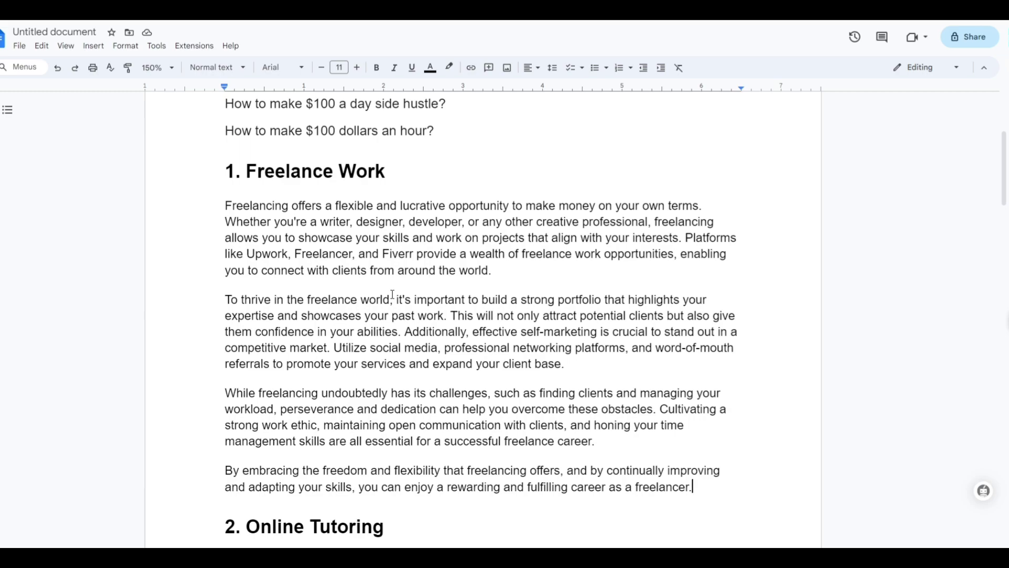
Copy the word "perseverance" from the Freelance Work section and search Google for "perseverance synonyms".
scroll(393, 294, "down", 2)
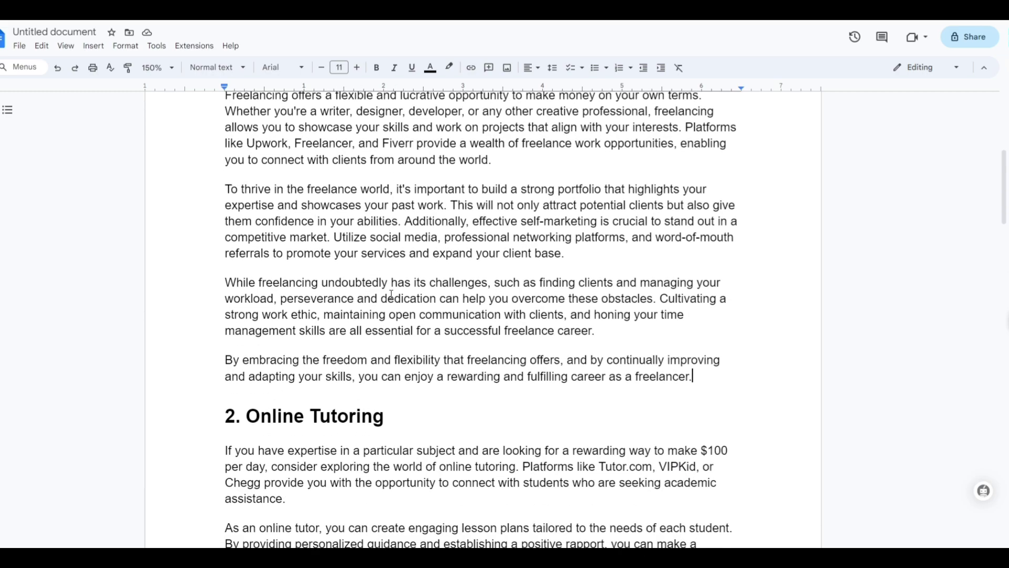
left_click(282, 299)
double_click(295, 300)
key("ctrl+c")
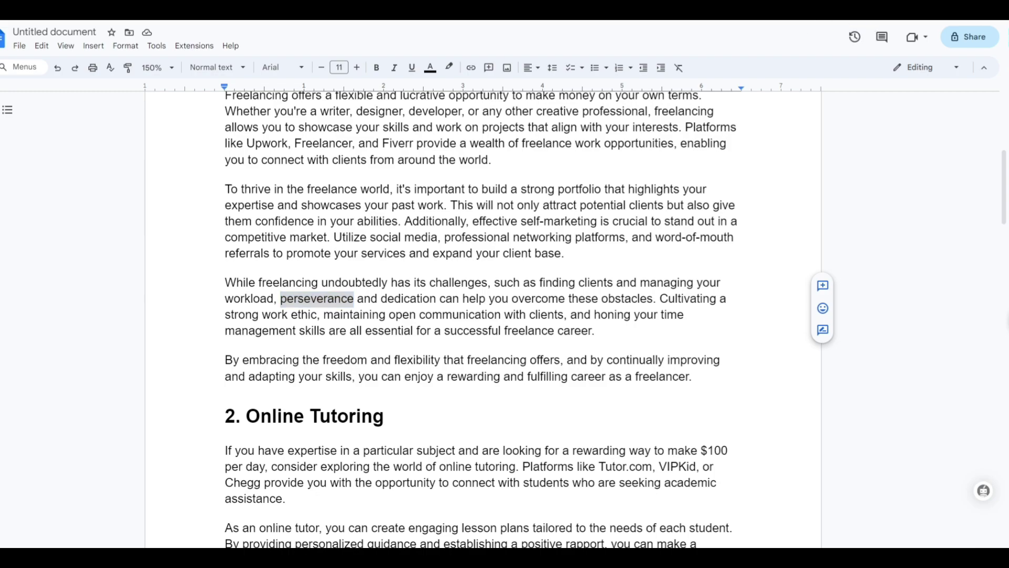
key("ctrl+t")
key("ctrl+v")
type("s")
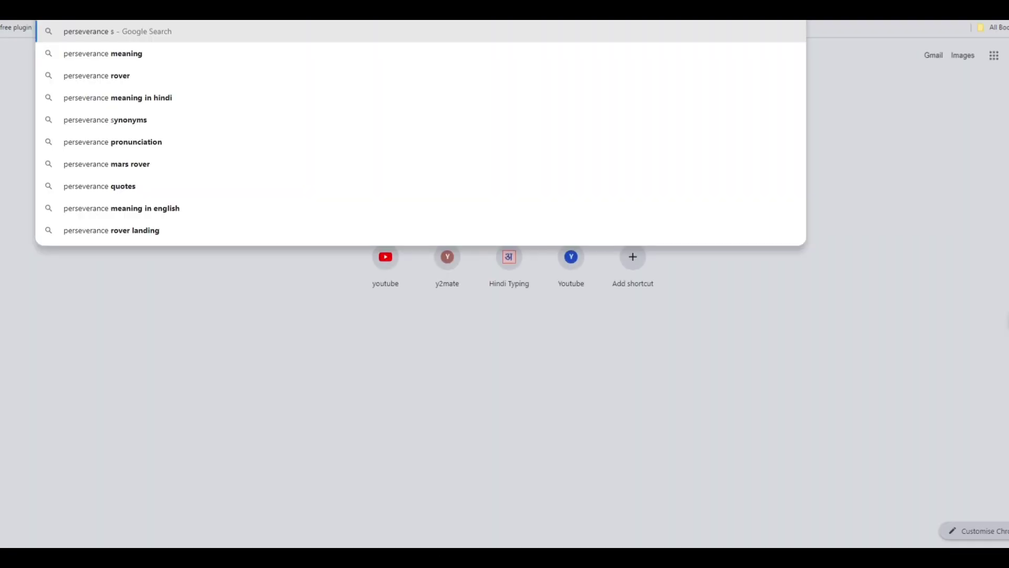
type("ynonyms")
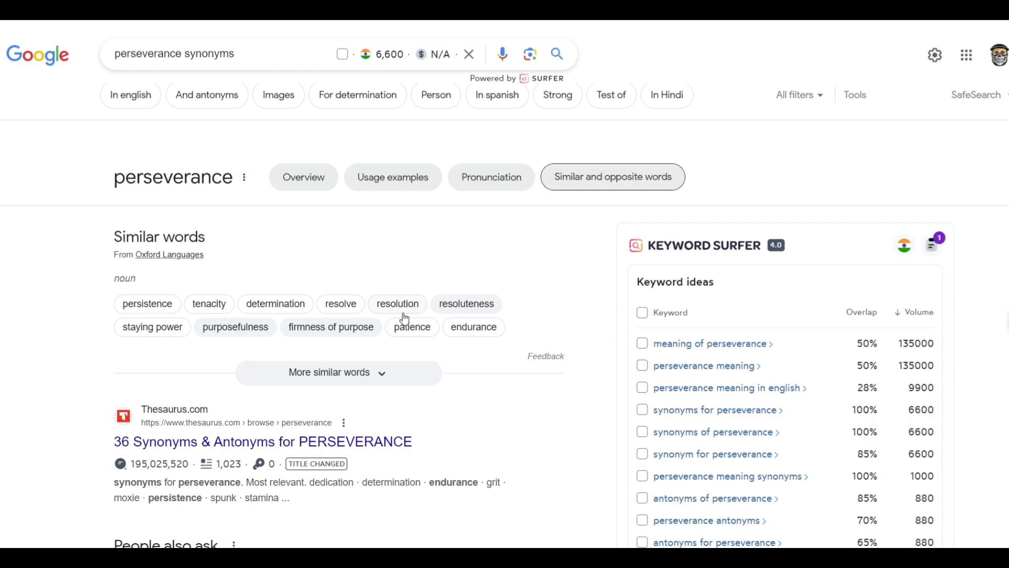
Replace "perseverance" with the synonym "patience" in the third paragraph of the document's Freelance Work section.
right_click(405, 330)
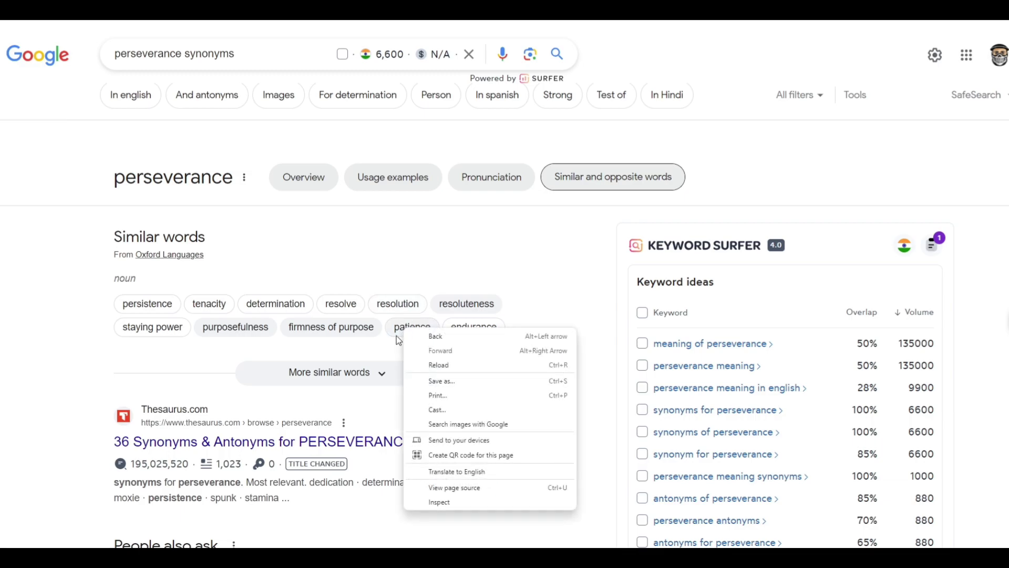
left_click(64, 360)
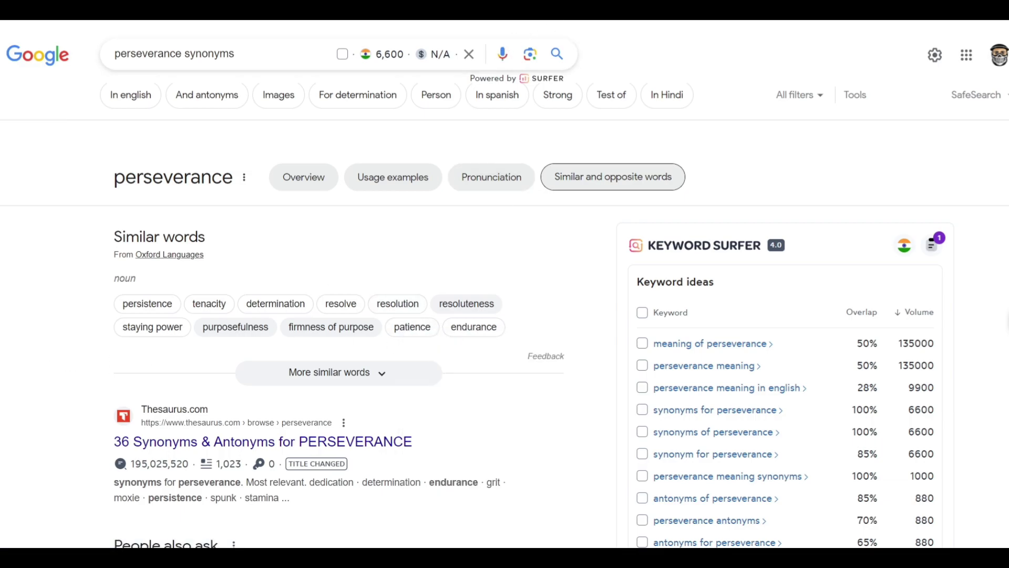
key("alt+Tab")
key("BackSpace")
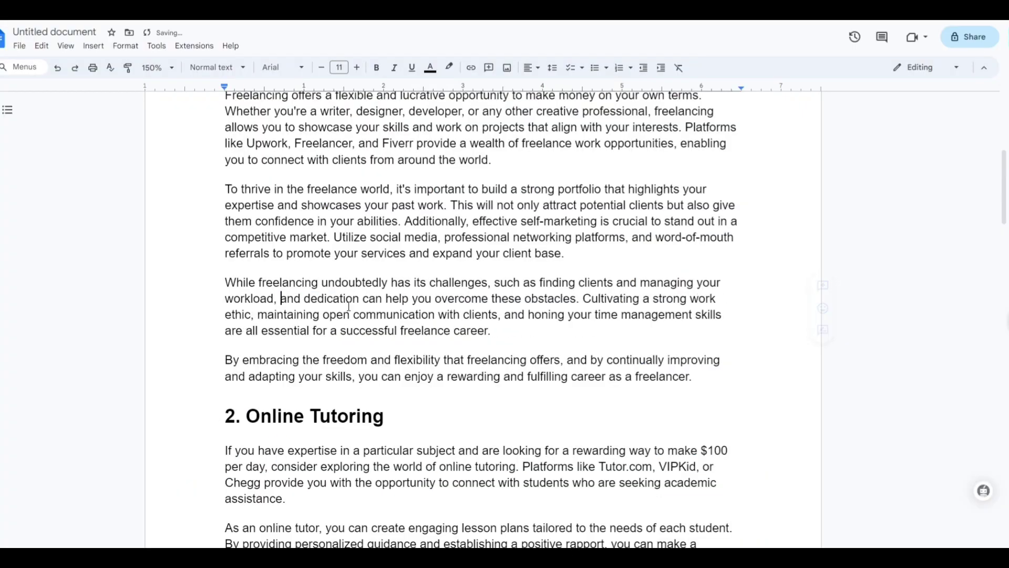
type("patie")
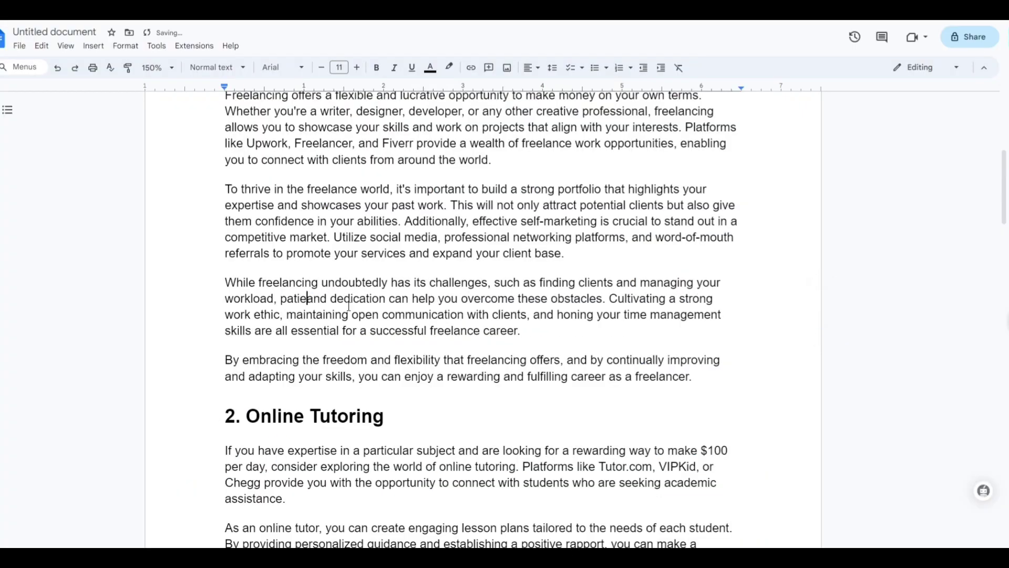
type("nce")
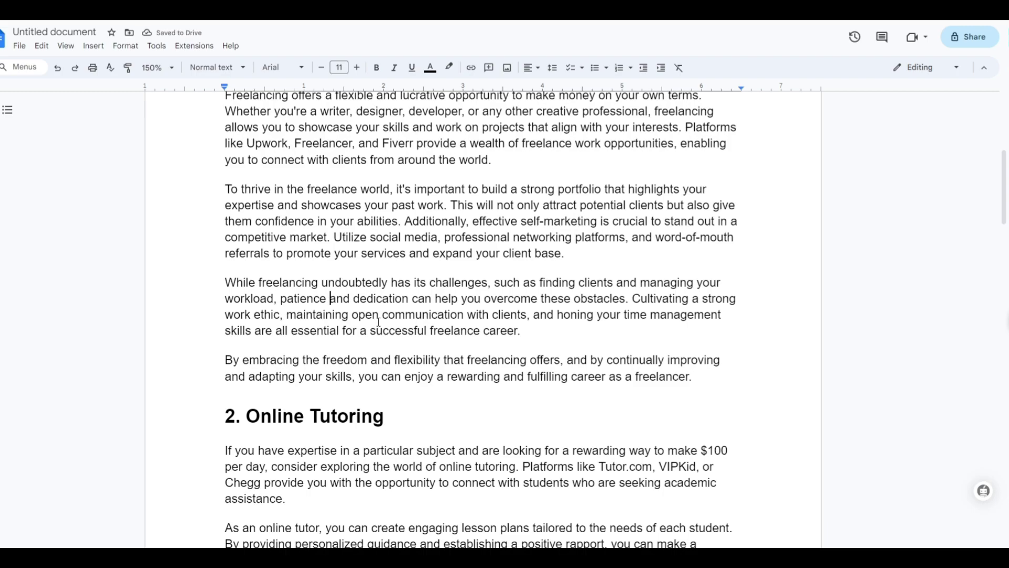
Remove the exclamation mark after "online tutoring" at the end of the Online Tutoring section.
scroll(379, 321, "down", 10)
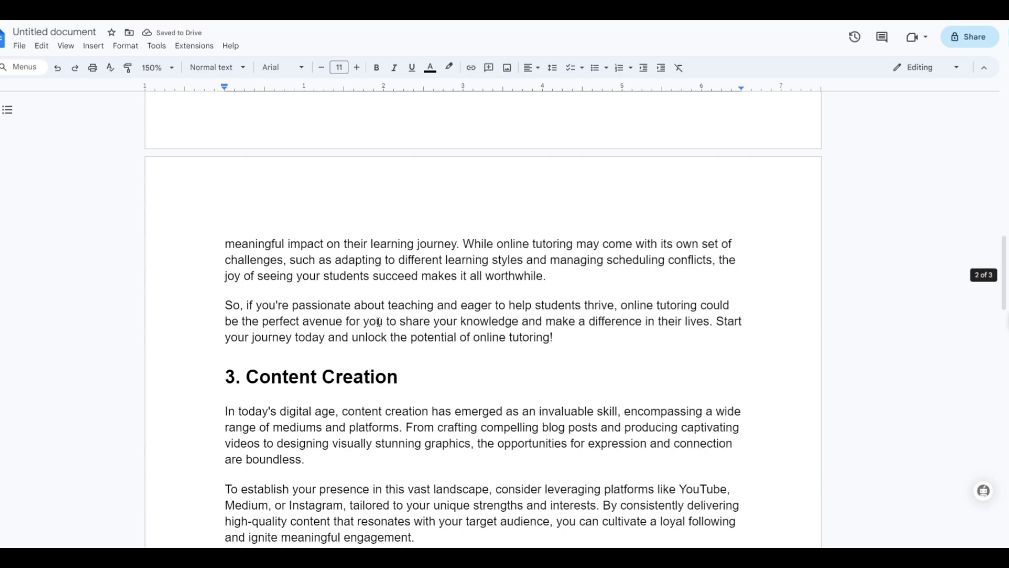
left_click(583, 336)
scroll(572, 339, "up", 2, "ctrl")
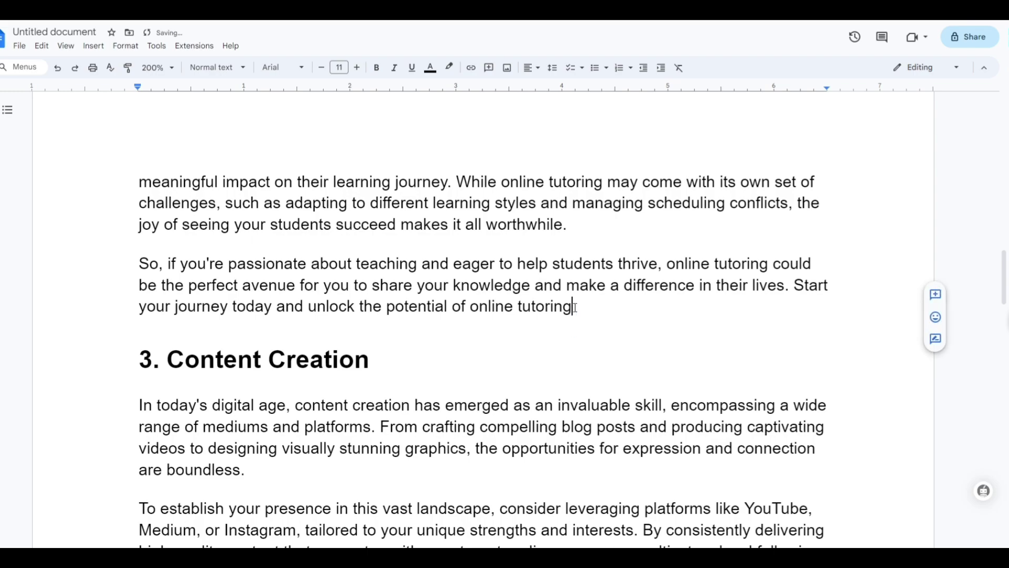
Replace the exclamation mark after "your aspirations into reality" in the "In conclusion" paragraph with a period.
scroll(575, 307, "down", 6)
scroll(575, 308, "down", 2)
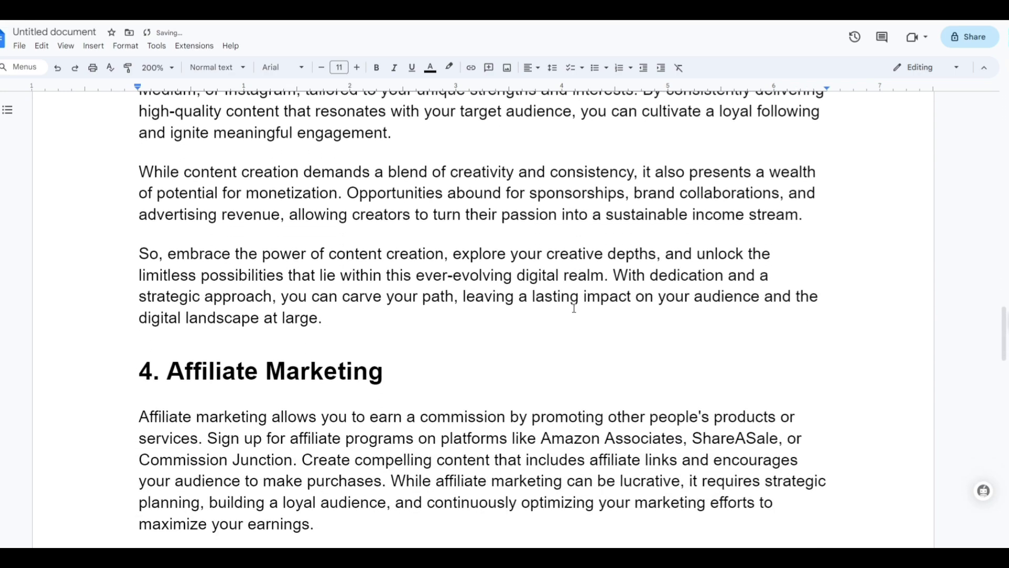
scroll(401, 337, "down", 6)
scroll(400, 335, "down", 8)
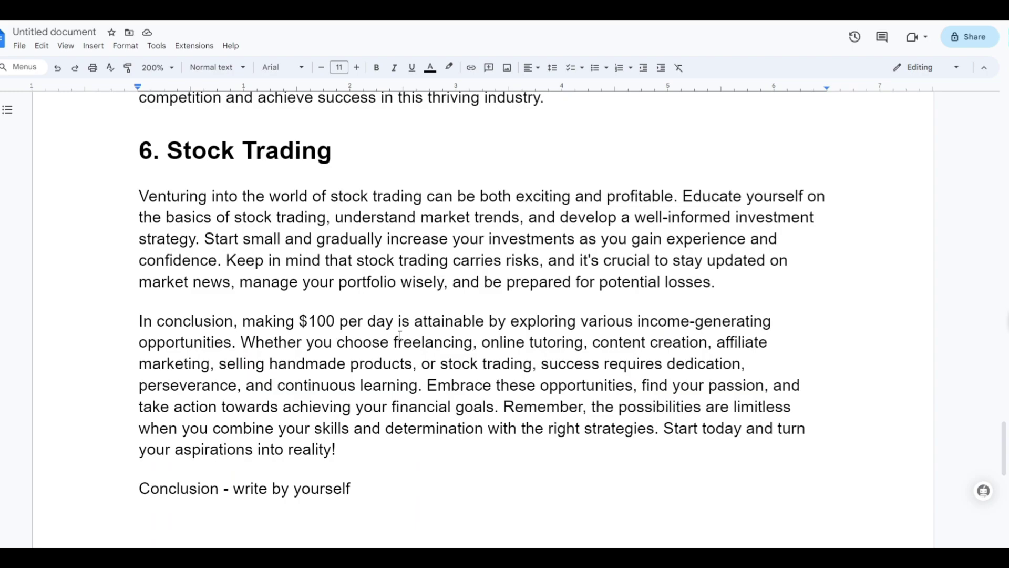
scroll(401, 336, "down", 2)
left_click(359, 339)
key("BackSpace")
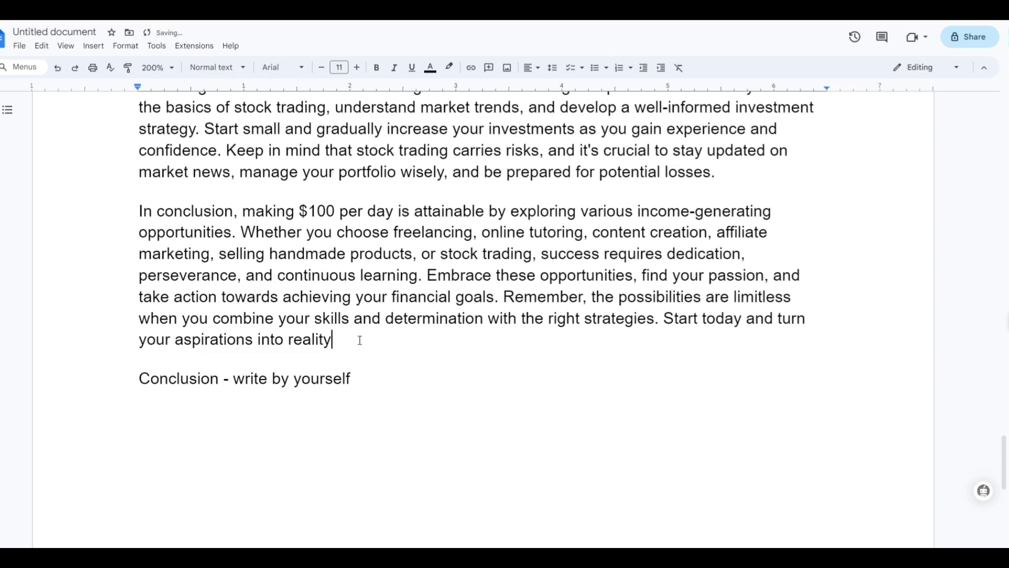
type(".")
Review the article's sections from Stock Trading back up to Freelance Work and down again to Content Creation.
scroll(420, 284, "up", 2)
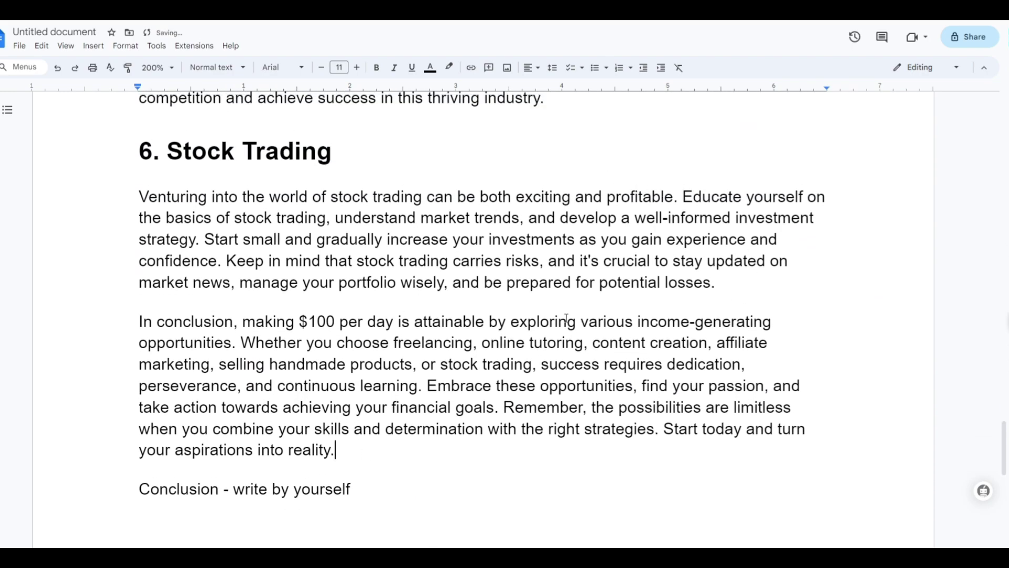
scroll(464, 275, "up", 15)
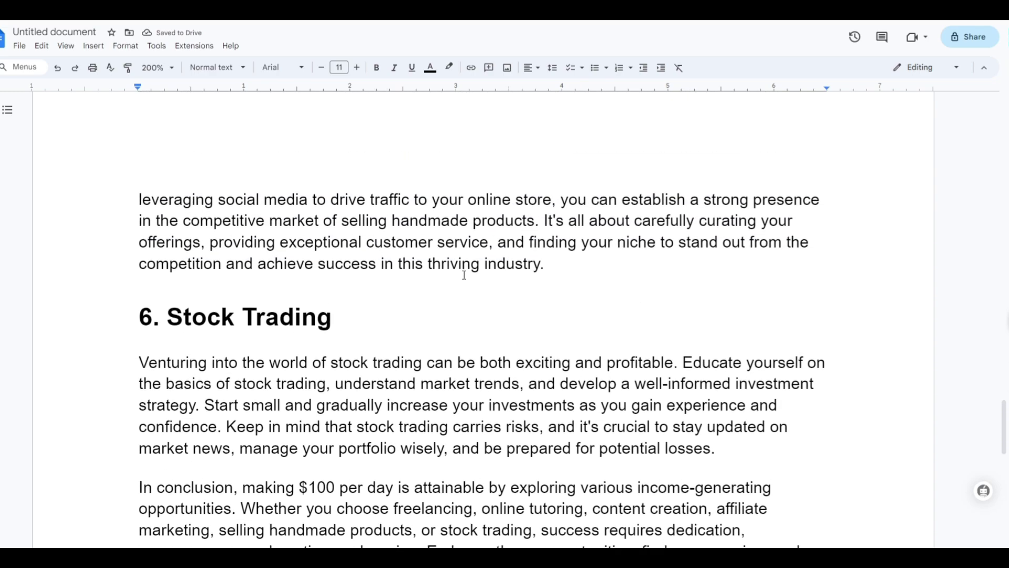
scroll(464, 275, "up", 3)
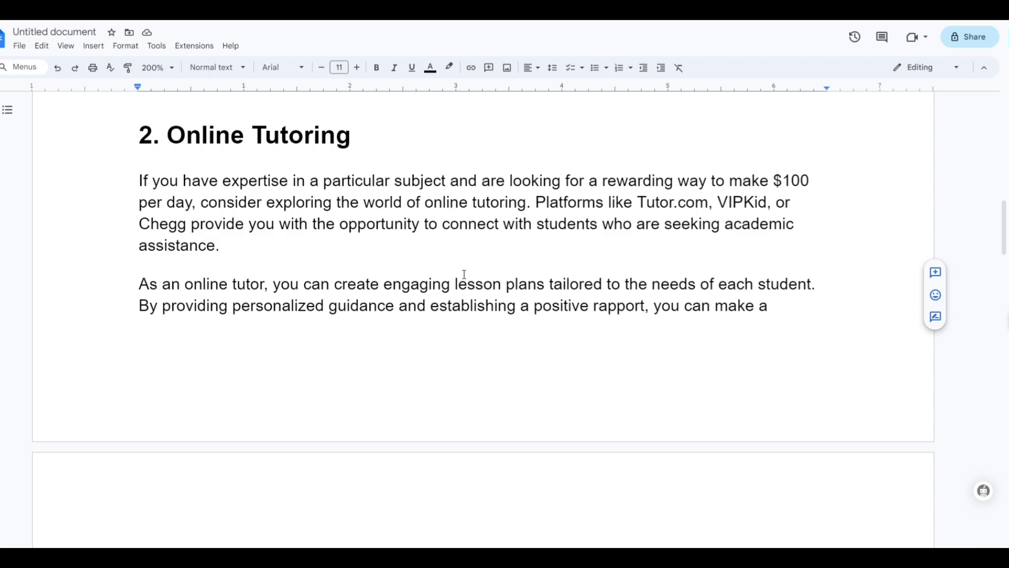
scroll(464, 275, "up", 7)
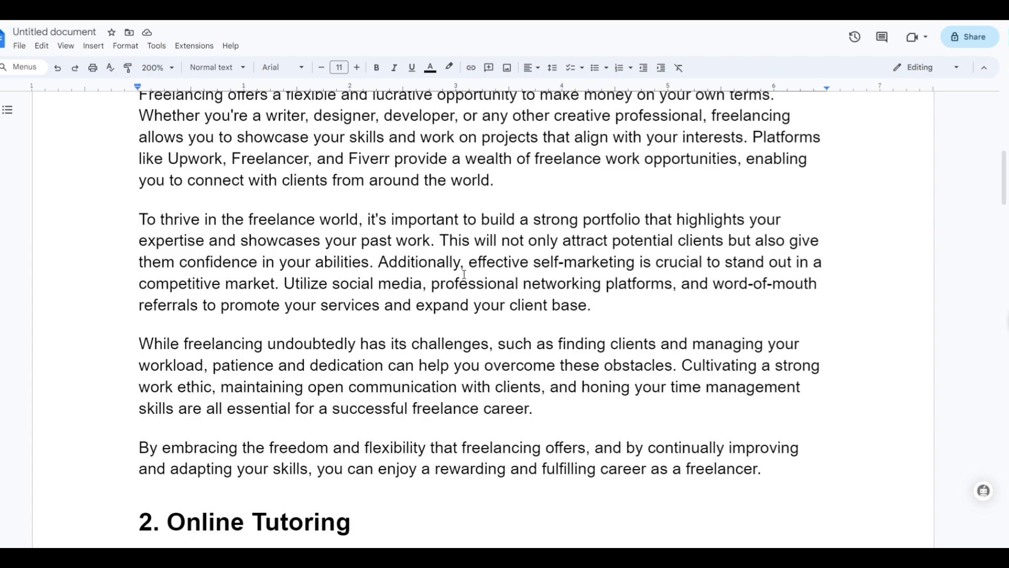
scroll(465, 274, "up", 5)
scroll(464, 274, "down", 5)
scroll(465, 274, "down", 12)
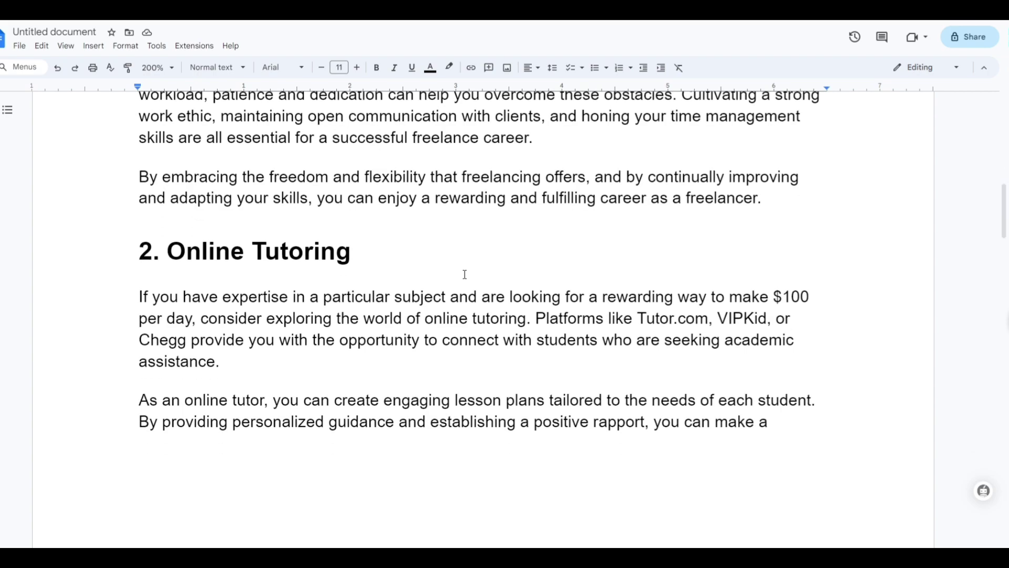
scroll(465, 274, "down", 11)
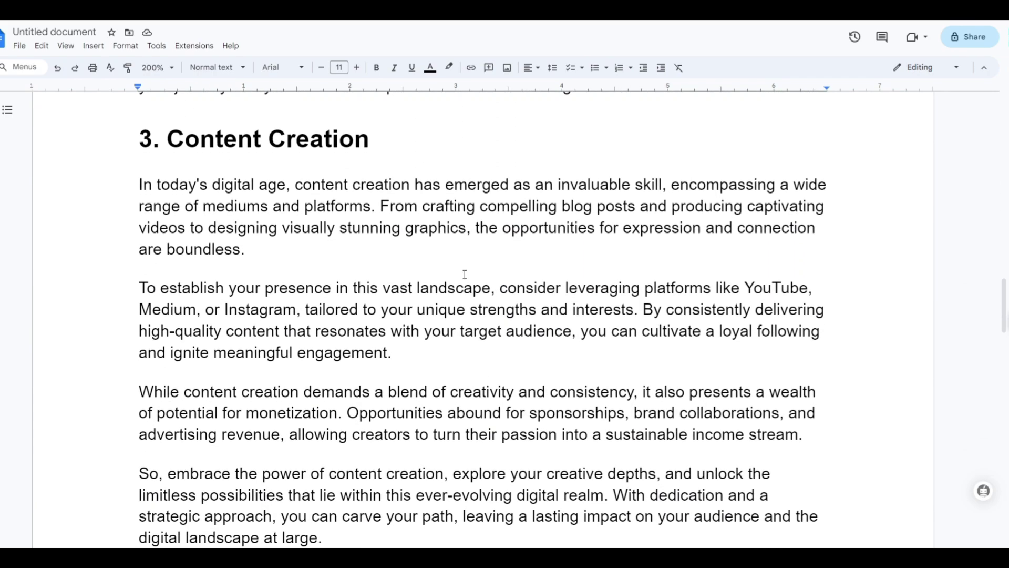
Add the sentence "Last year I had earn $10,000 with a simple clickbank product." at the end of the Affiliate Marketing paragraph.
scroll(464, 273, "down", 3)
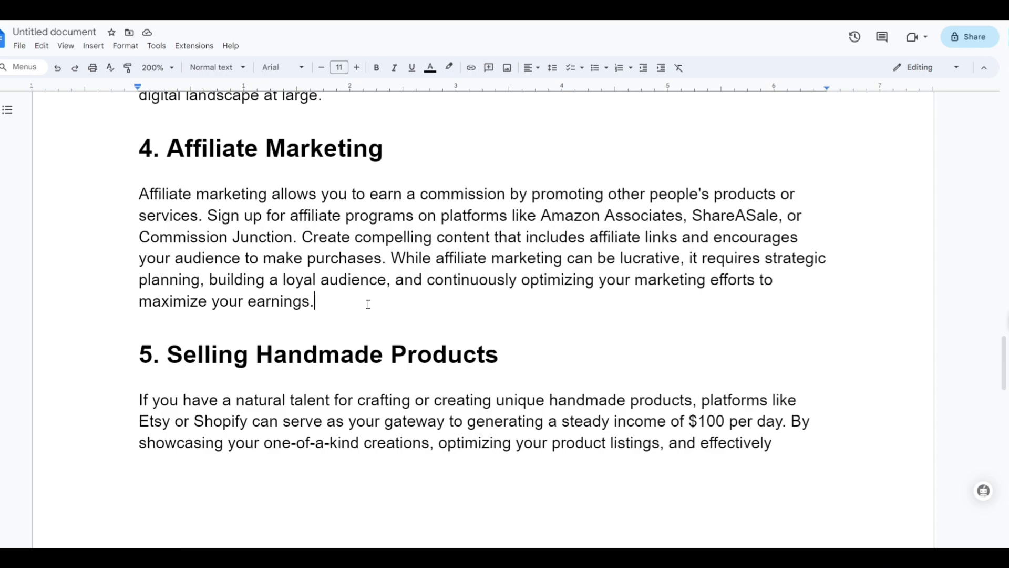
type("Last year I had earn $10,000")
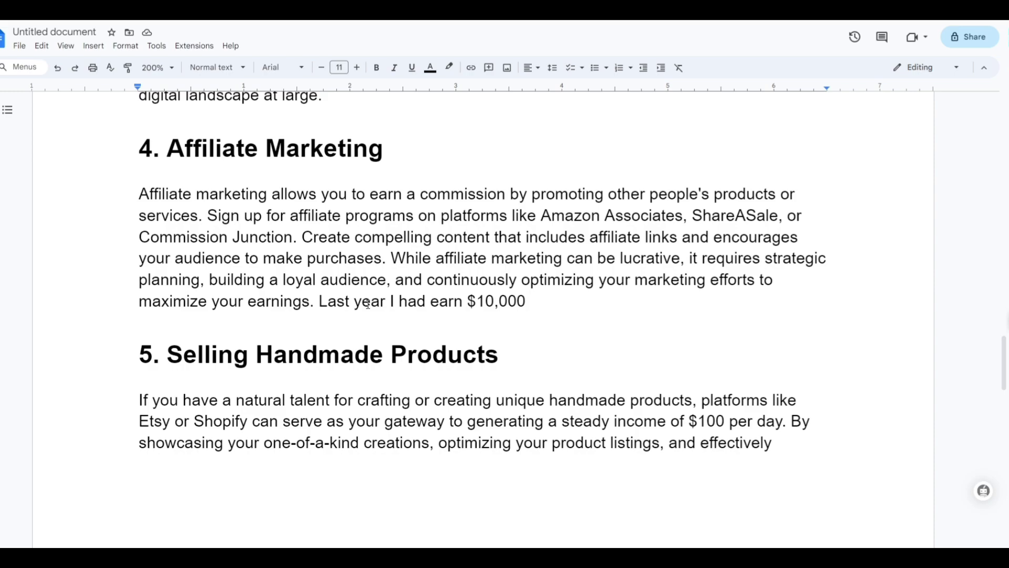
type("with a simple clickbank product.")
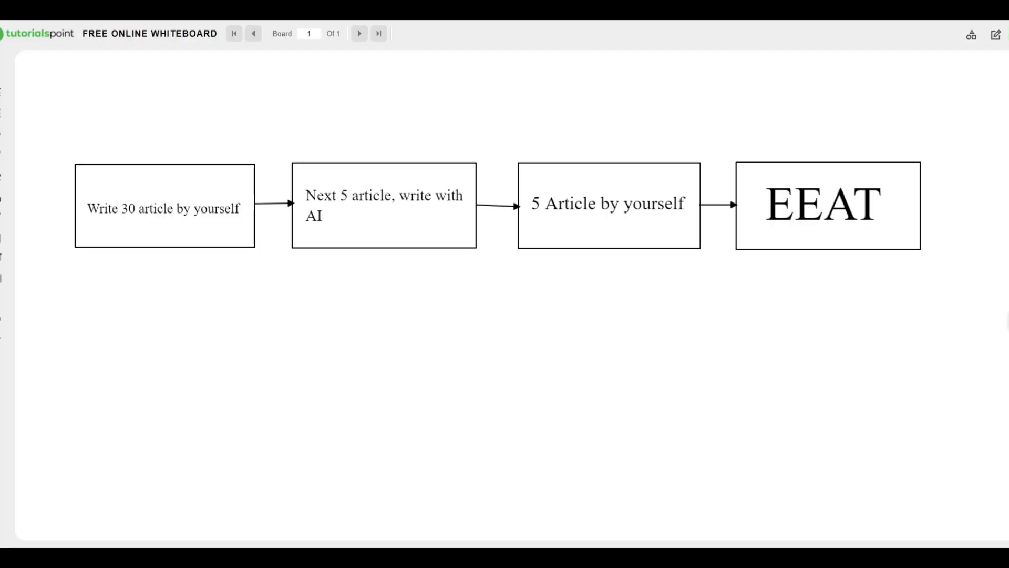
Switch to the Tutorialspoint whiteboard with the article-writing flow diagram and bring up the screen annotation pen.
left_click(1008, 321)
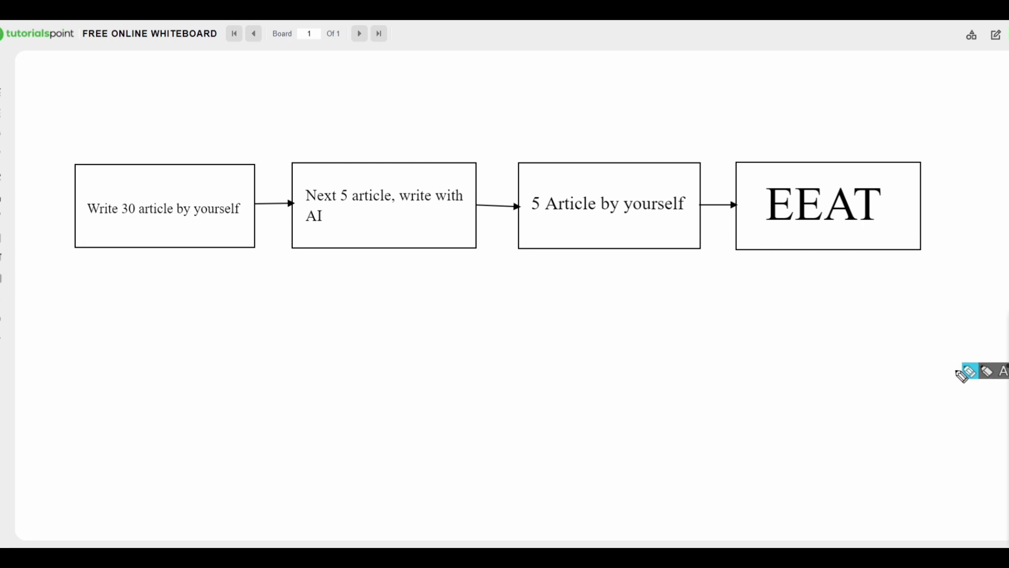